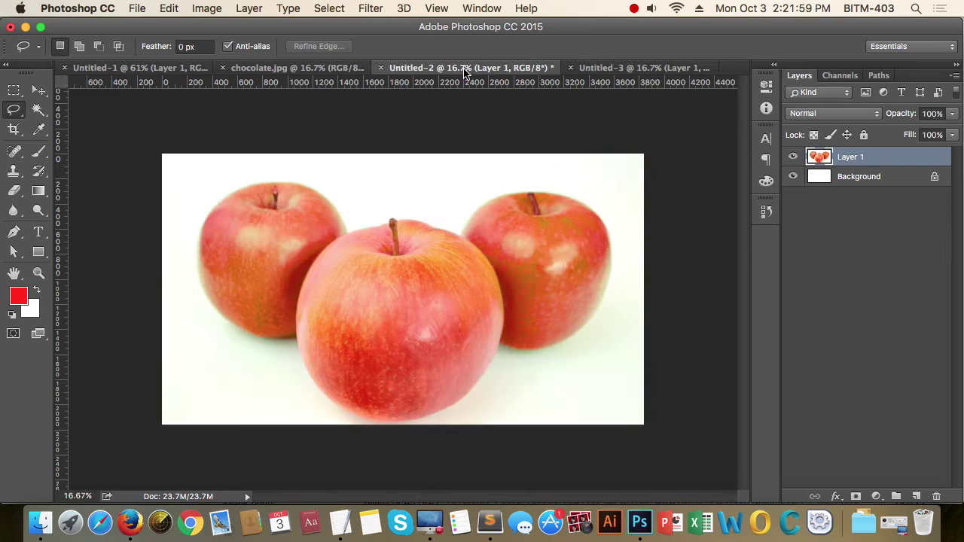
Step: Select all of chocolate.jpg and paste it into Untitled-3 as a new layer
key("super+a")
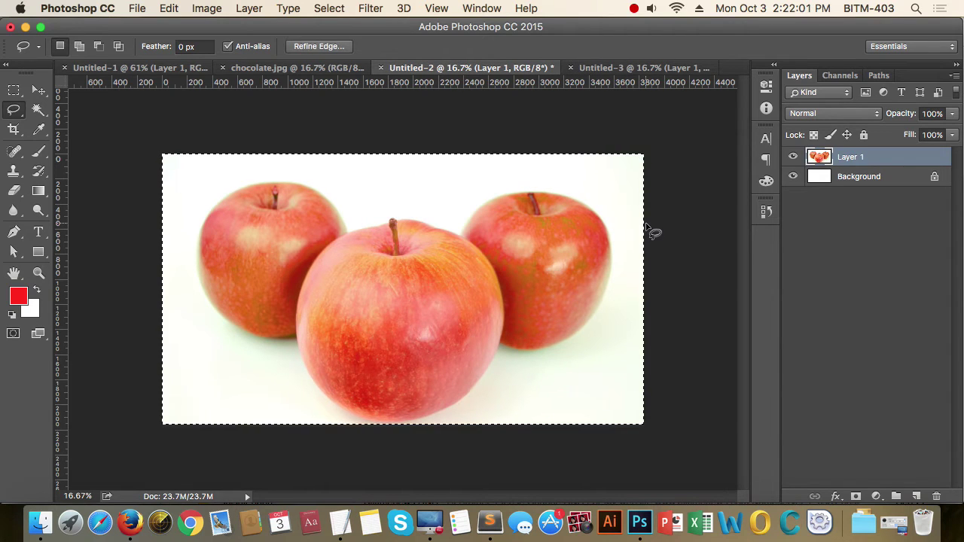
left_click(275, 68)
key("super+a")
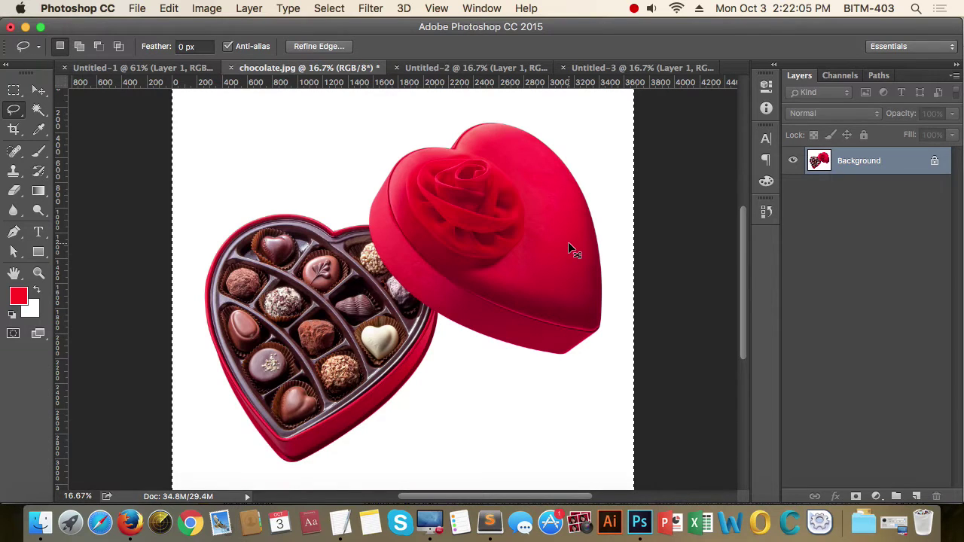
left_click(662, 68)
key("super+v")
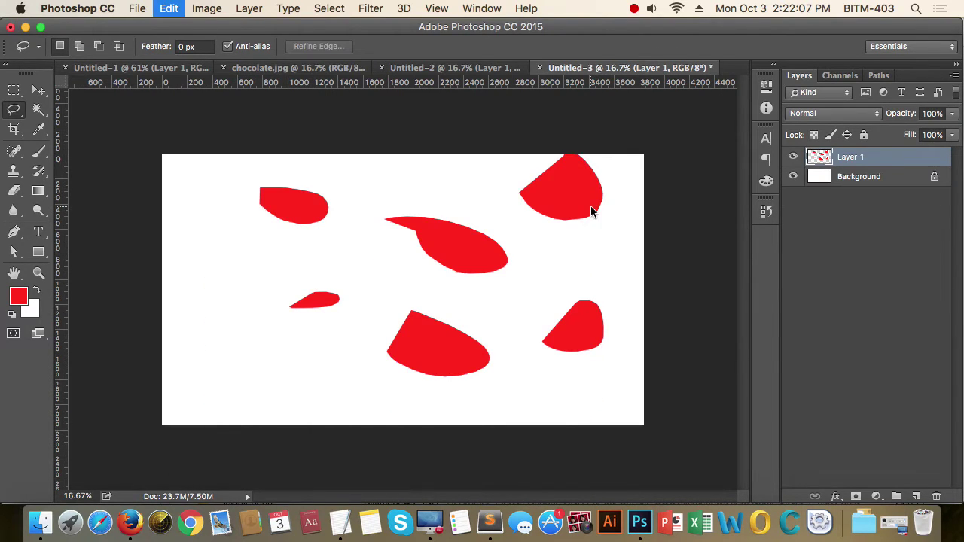
key("super+t")
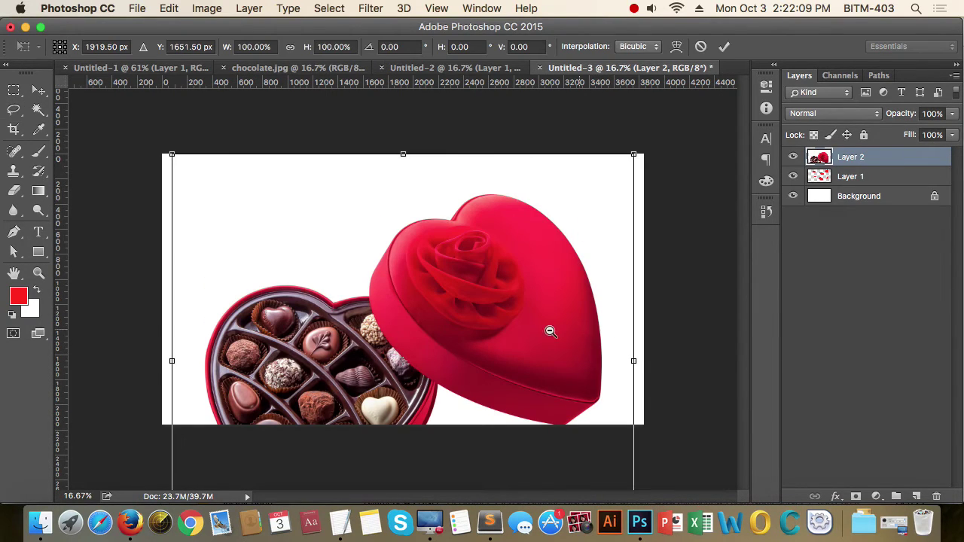
left_click(479, 317)
key("super+minus")
key("super+minus")
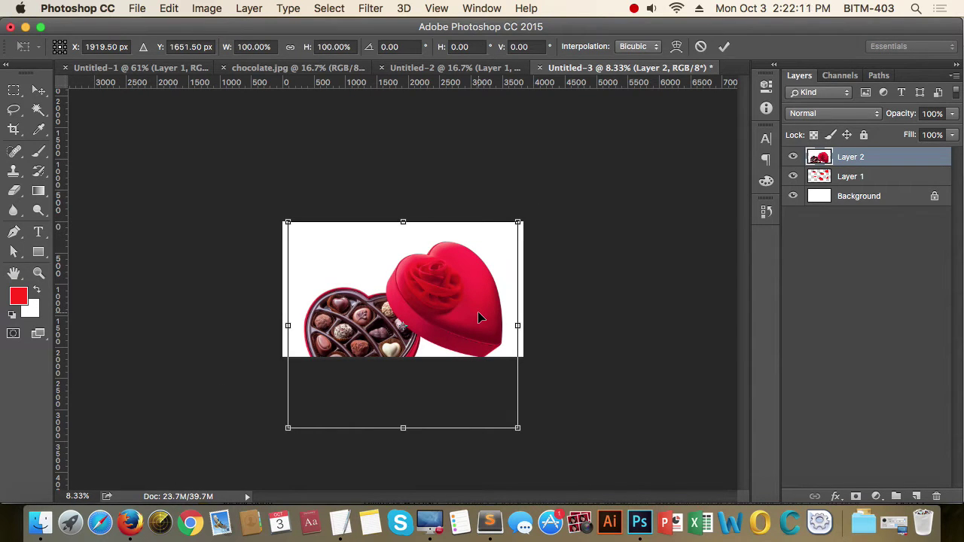
key("Return")
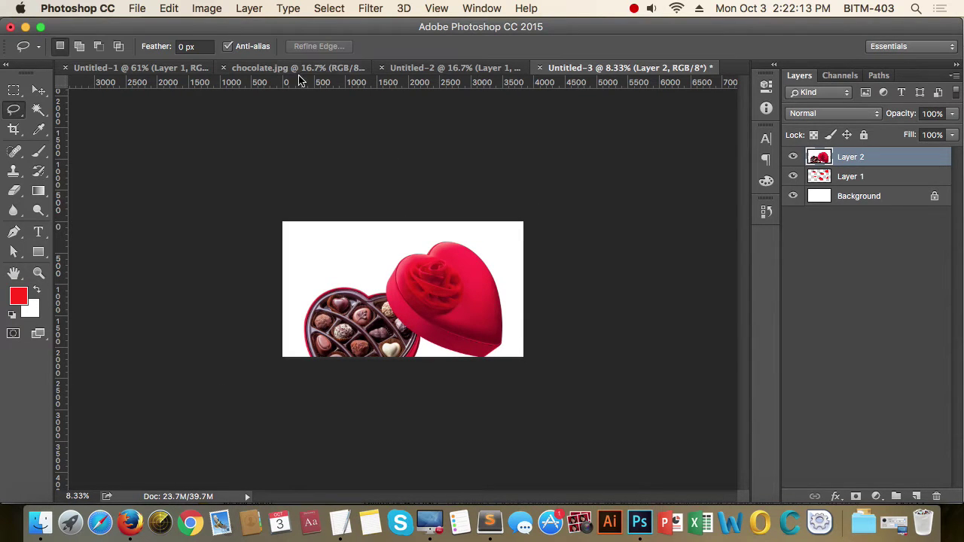
Step: Reselect all of chocolate.jpg, fit the Untitled-3 canvas on screen and pick the Move tool
left_click(254, 69)
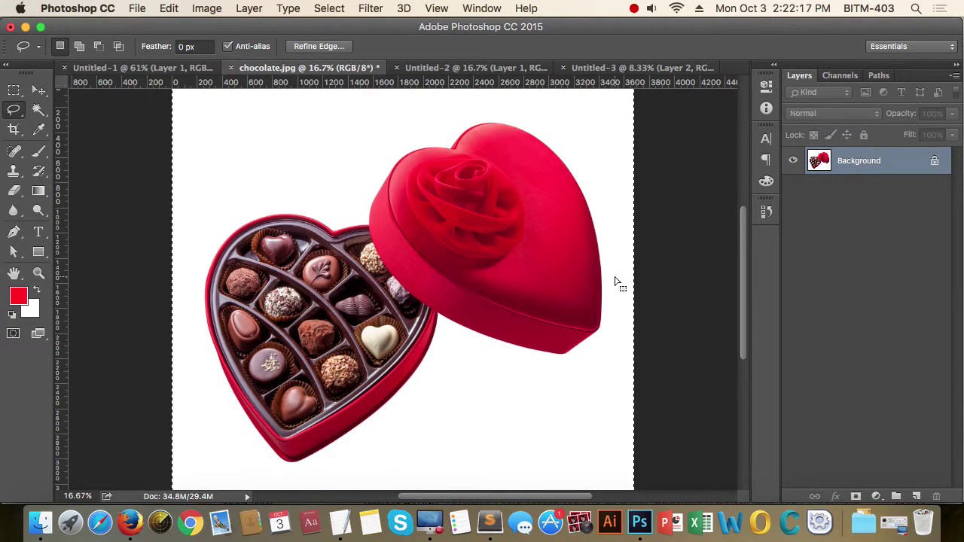
key("super+d")
left_click(483, 250)
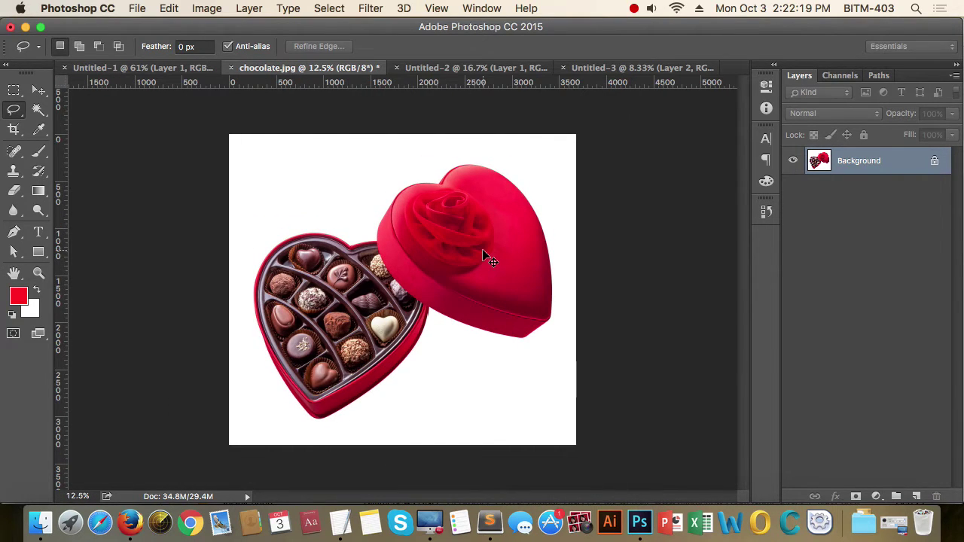
key("super+a")
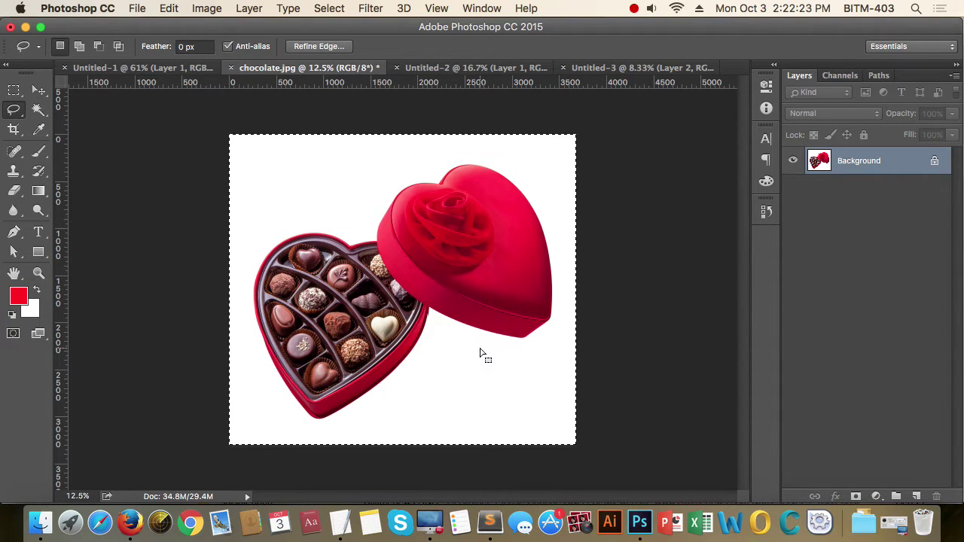
left_click_drag(479, 348, 642, 70)
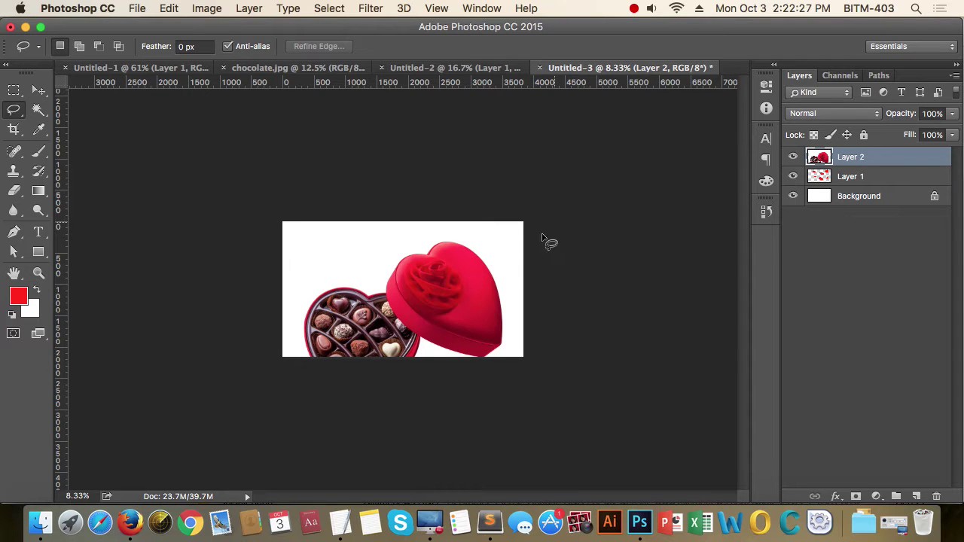
key("super+0")
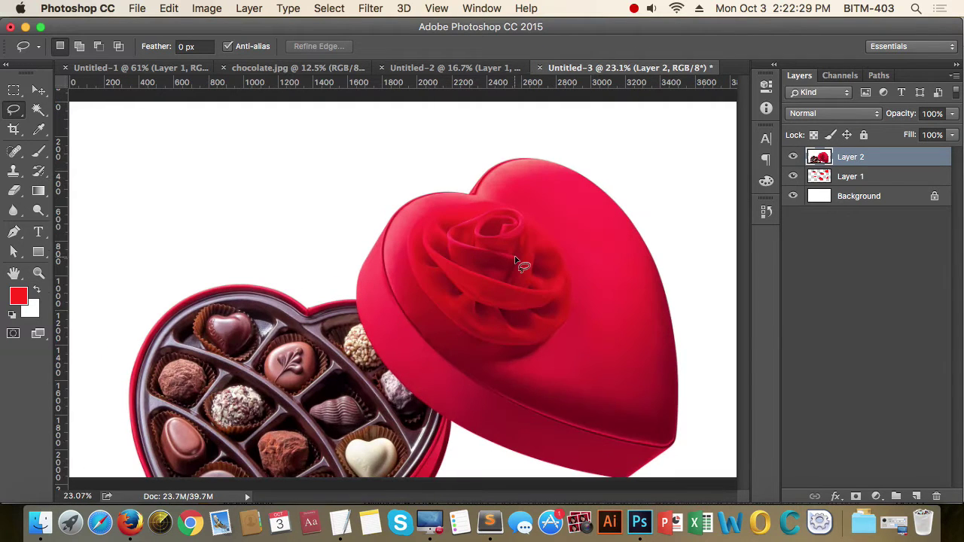
key("super+minus")
key("super+minus")
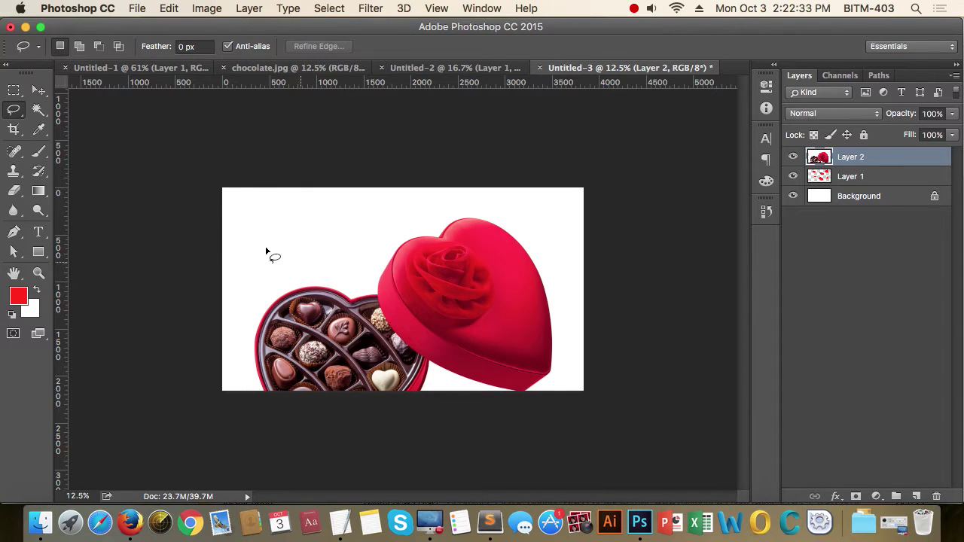
left_click(39, 90)
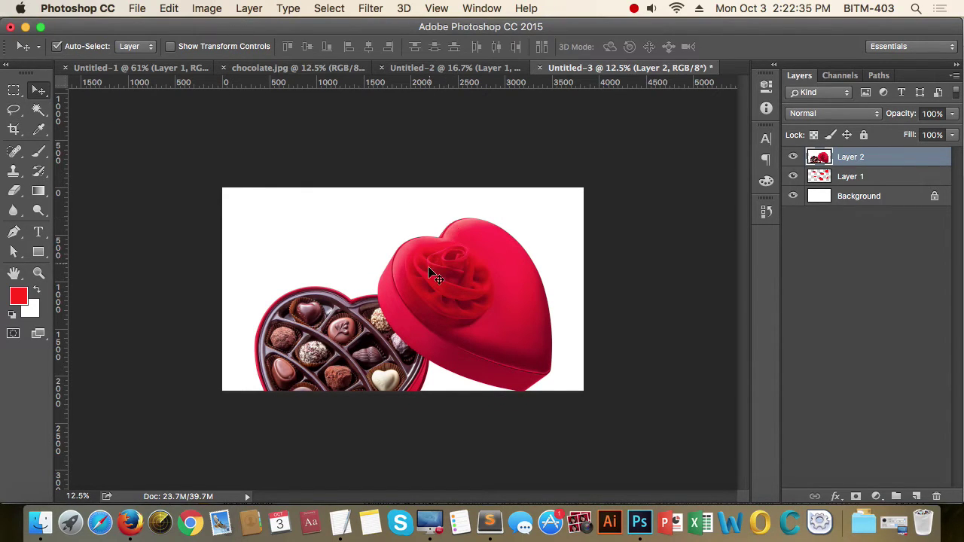
Step: Start Edit > Free Transform on the chocolate-box layer and zoom to see its box
left_click(200, 9)
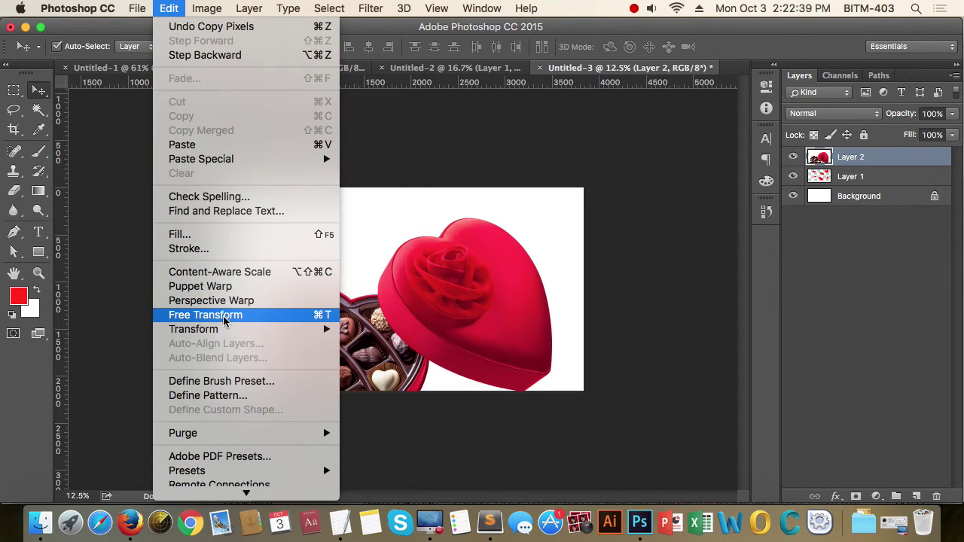
left_click(307, 317)
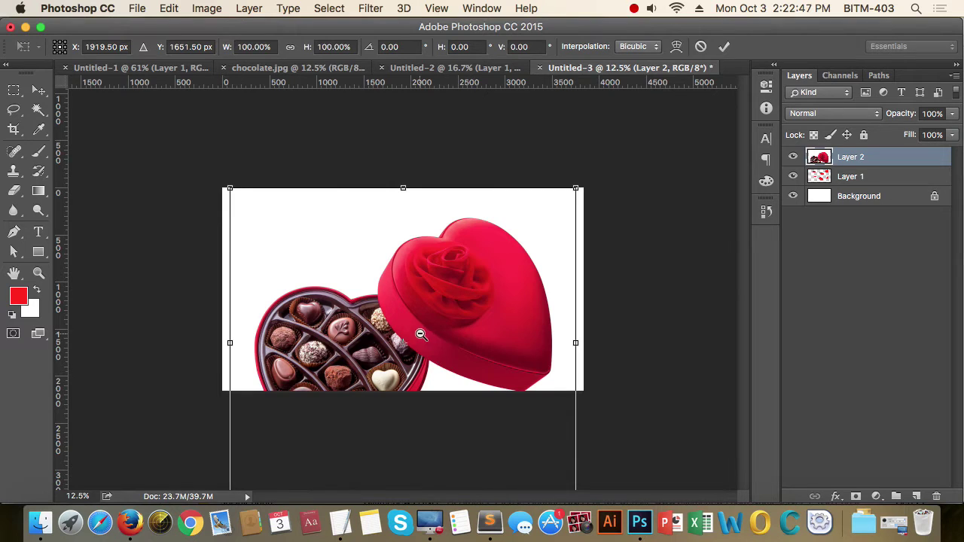
key("super+minus")
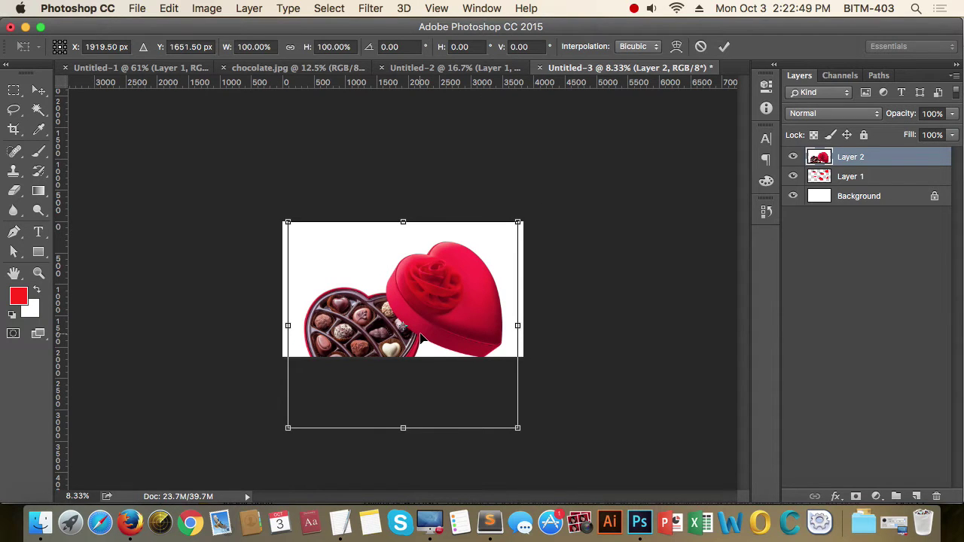
key("super+plus")
key("super+plus")
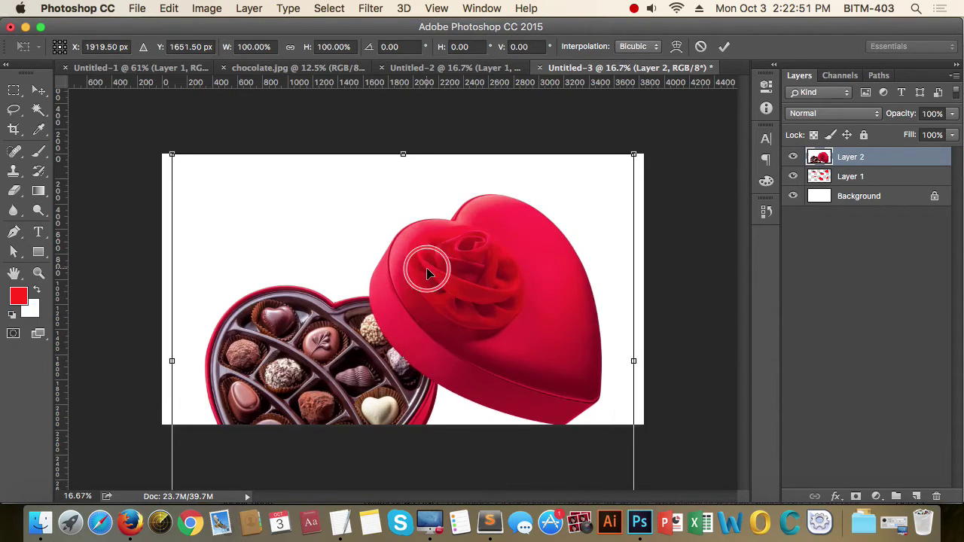
left_click(427, 273, "super")
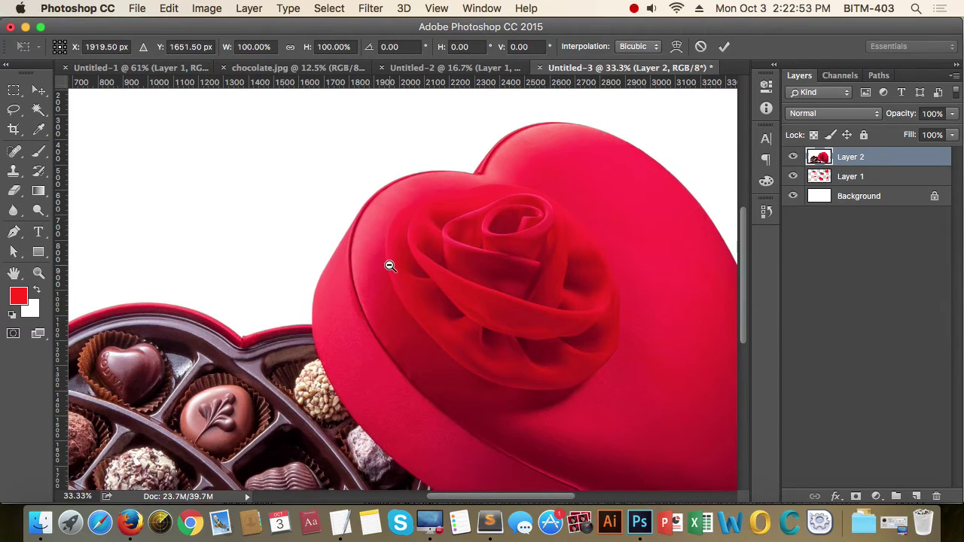
left_click(390, 265, "alt+super")
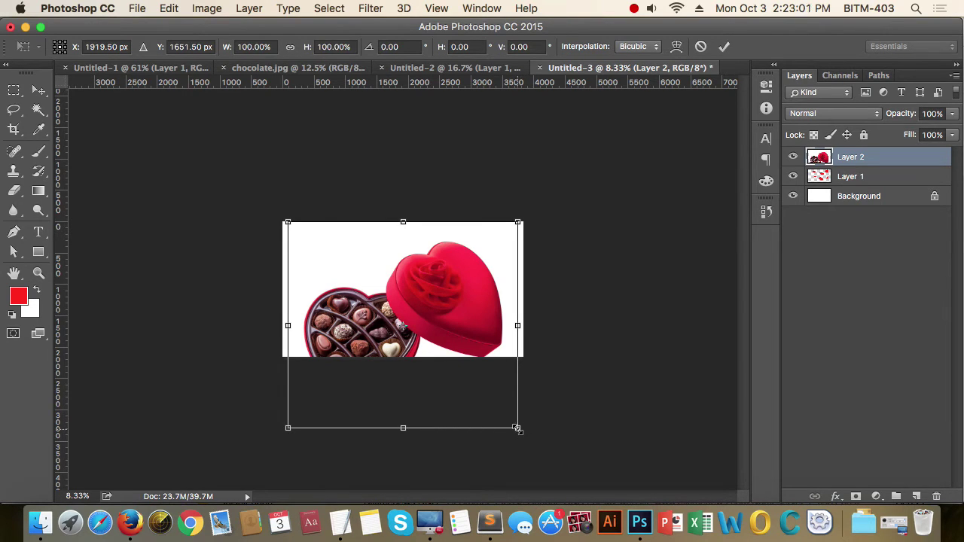
Step: Scale the chocolate box proportionally to about 63% and shift it right on the canvas
mouse_move(517, 428)
left_mouse_down()
mouse_move(314, 363)
mouse_move(584, 288)
left_mouse_up()
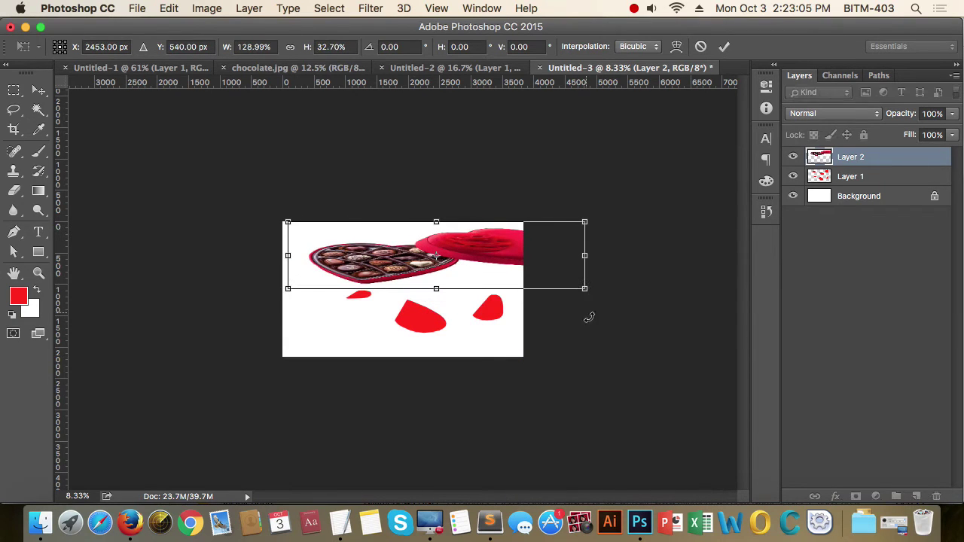
key("super+z")
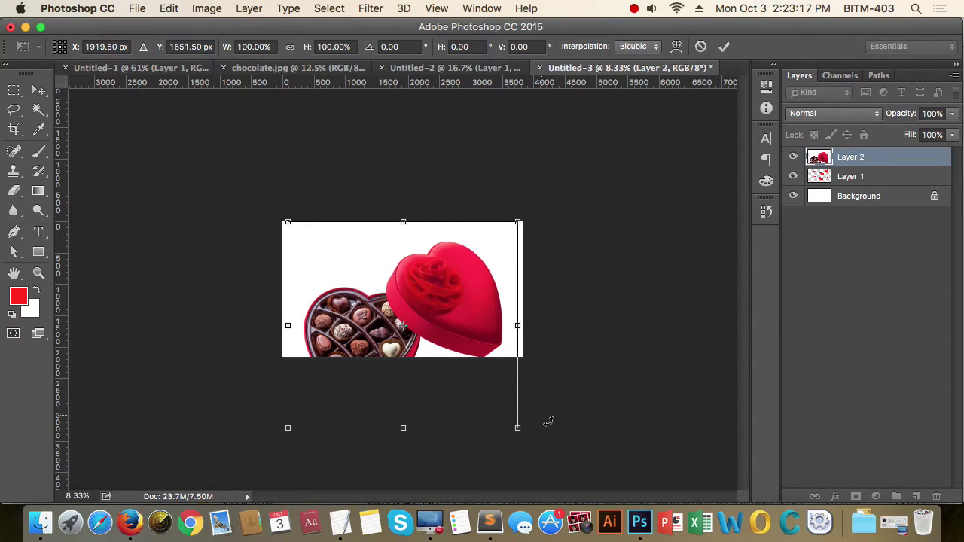
left_click_drag(517, 427, 444, 343)
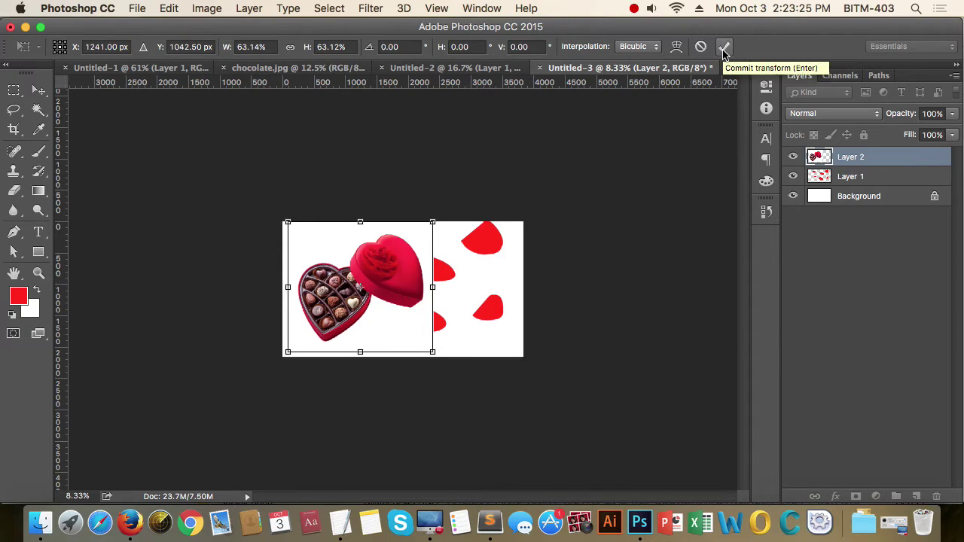
key("Return")
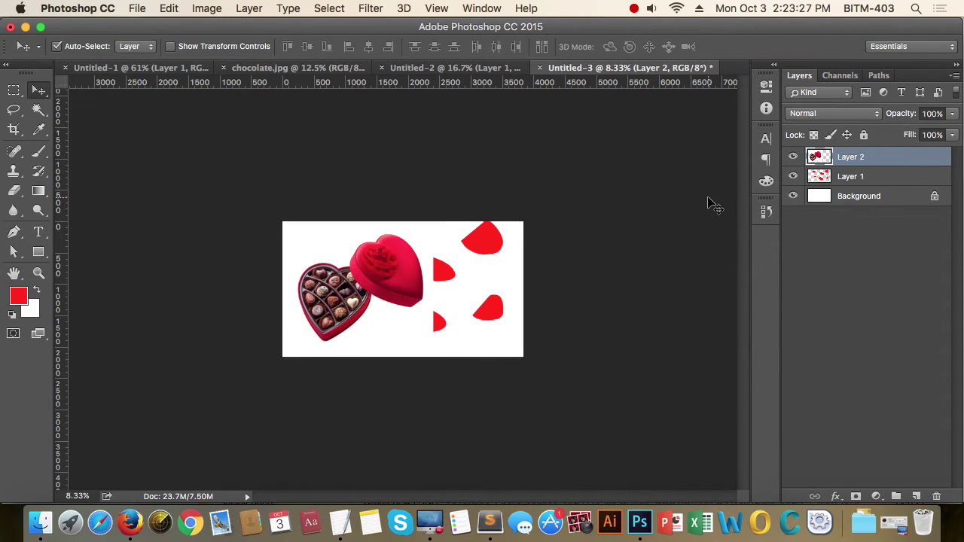
left_click_drag(384, 291, 424, 292)
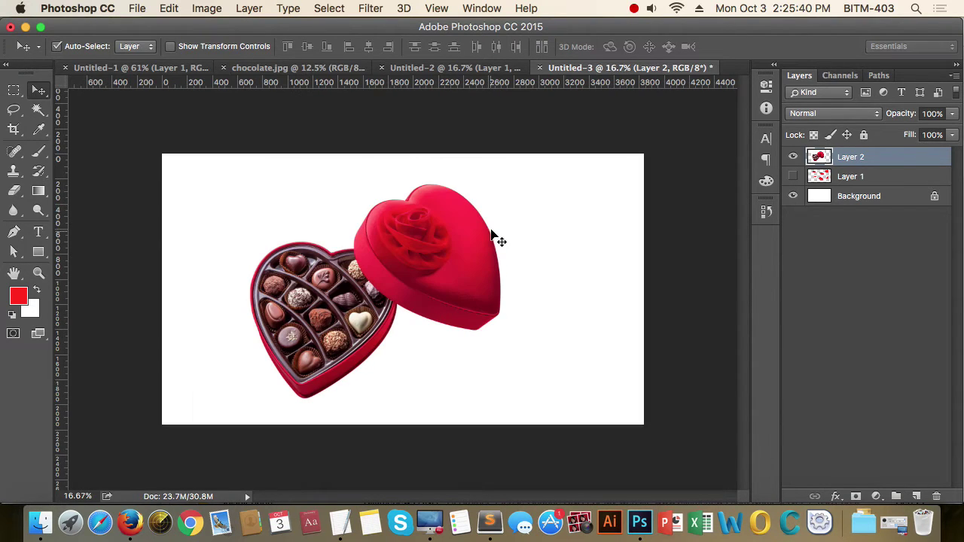
Step: Trial-rotate and stretch the chocolate layer with Scale, cancel with Esc, then reopen Edit > Transform
left_click(168, 9)
mouse_move(194, 329)
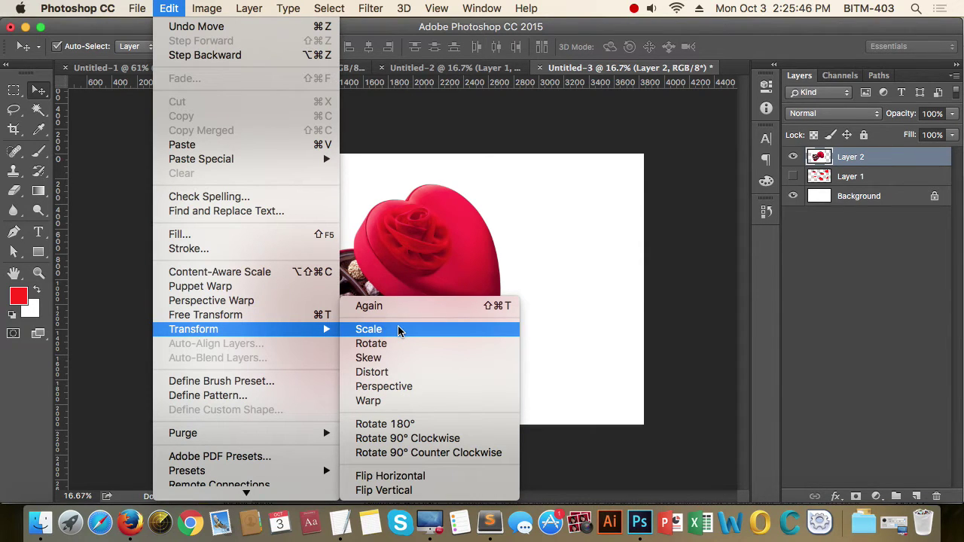
left_click(391, 330)
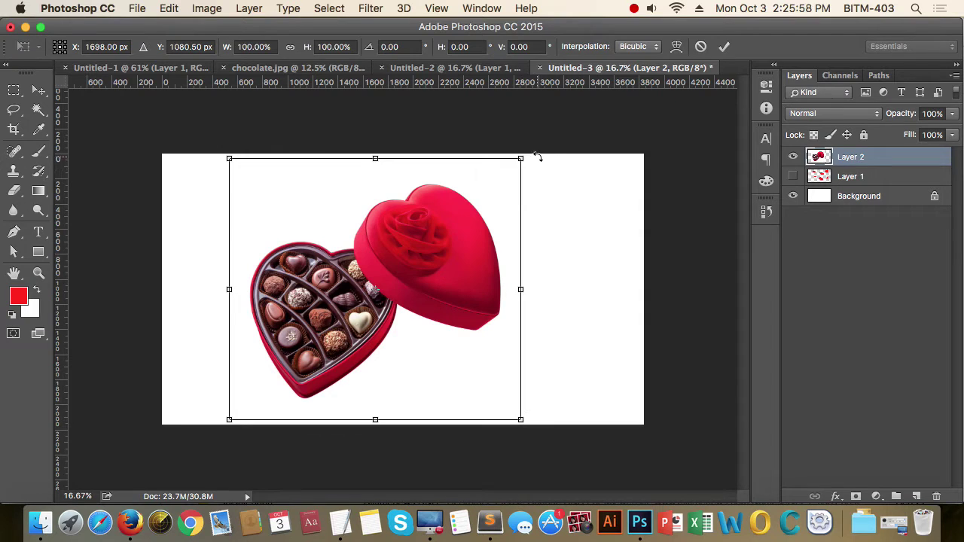
mouse_move(538, 157)
left_mouse_down()
mouse_move(557, 160)
mouse_move(579, 187)
left_mouse_up()
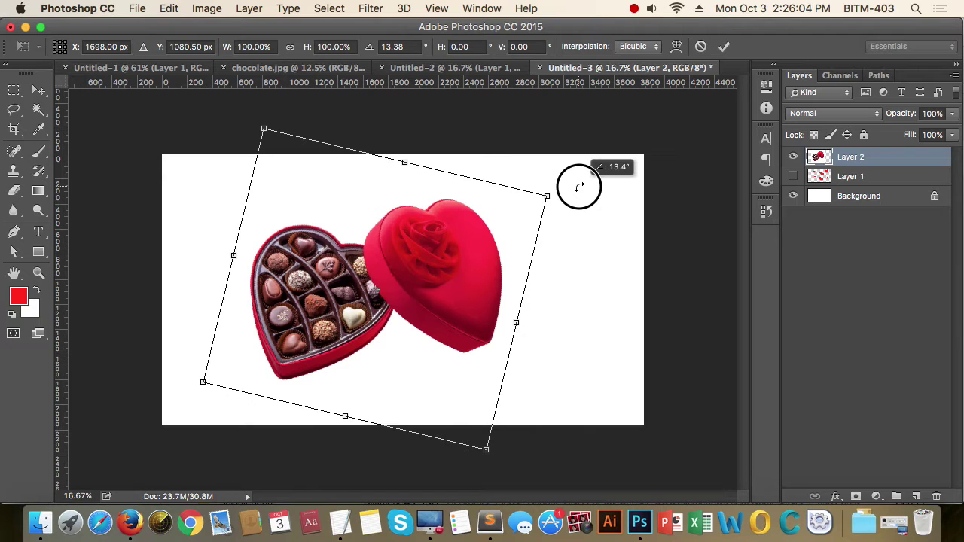
left_click_drag(579, 187, 555, 189)
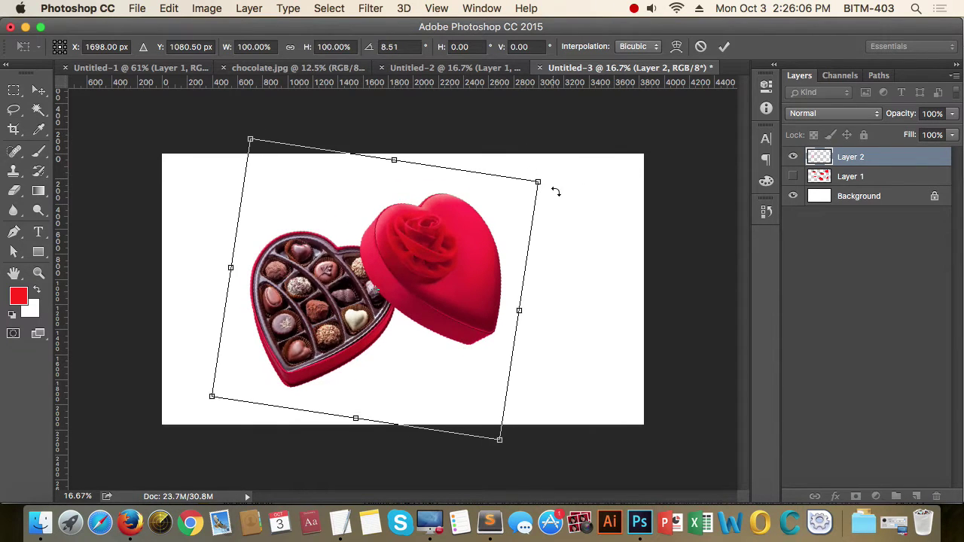
left_click_drag(519, 310, 357, 273)
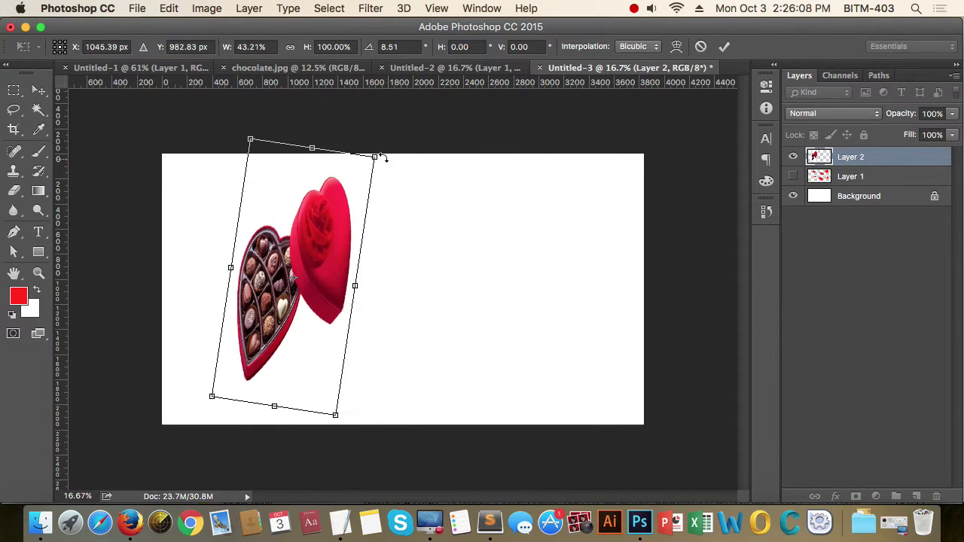
mouse_move(381, 154)
left_mouse_down()
mouse_move(349, 235)
mouse_move(663, 200)
left_mouse_up()
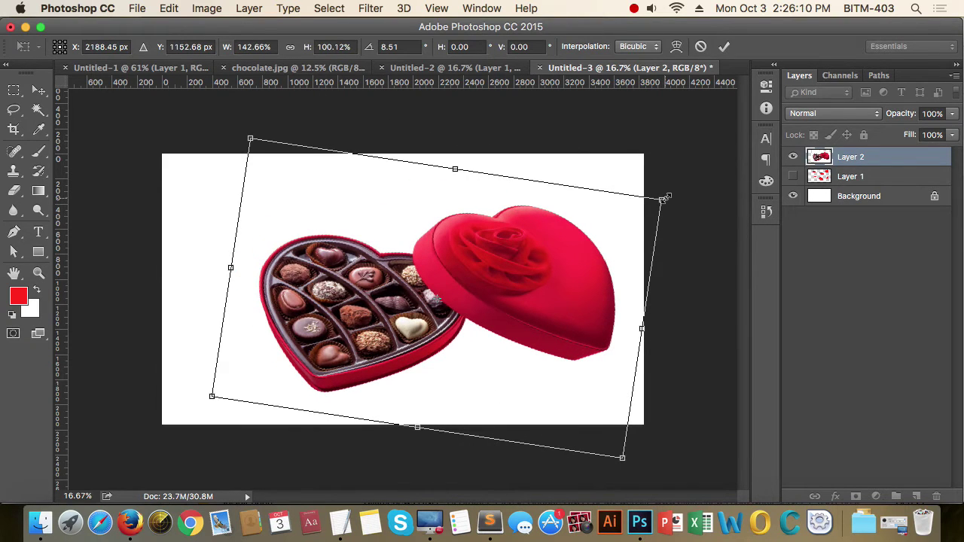
key("Escape")
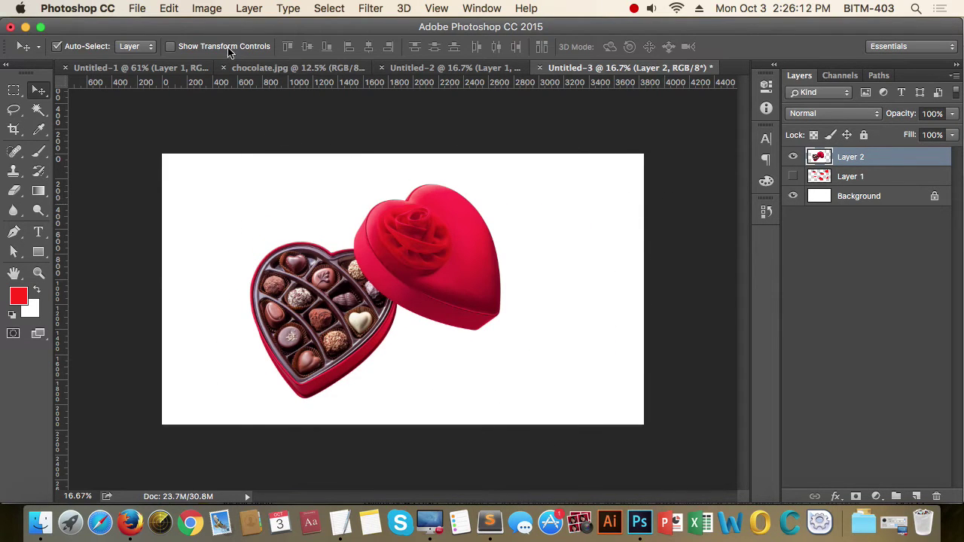
left_click(168, 8)
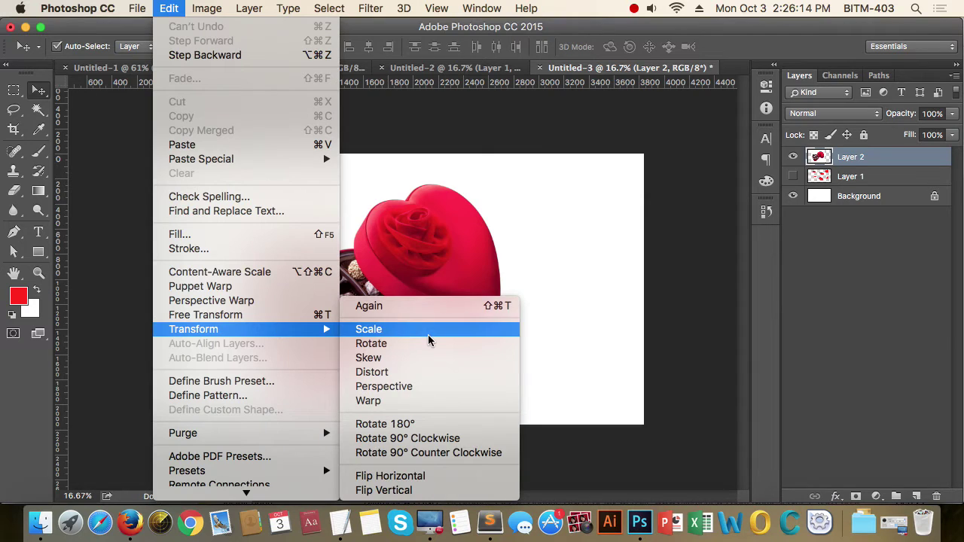
Step: Trial-scale the chocolate box, then rotate and move it until only about -1.6° tilt remains
left_click(427, 339)
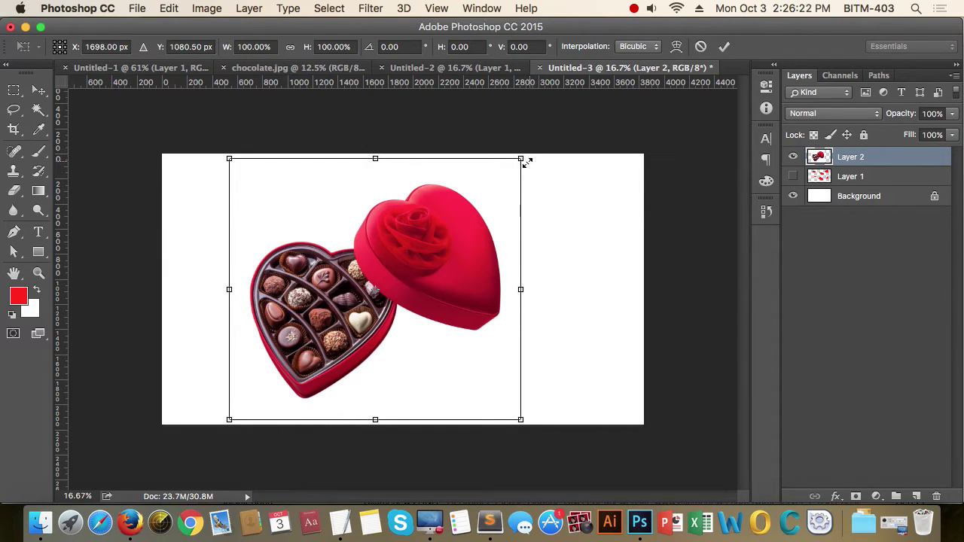
mouse_move(520, 159)
left_mouse_down()
mouse_move(294, 292)
mouse_move(374, 258)
mouse_move(510, 156)
mouse_move(521, 159)
left_mouse_up()
left_click(205, 9)
mouse_move(194, 329)
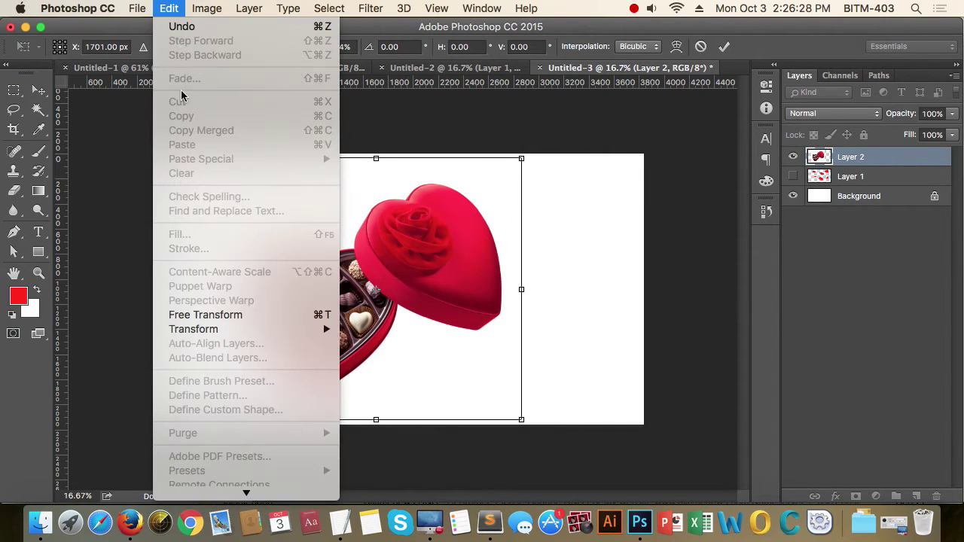
left_click(442, 345)
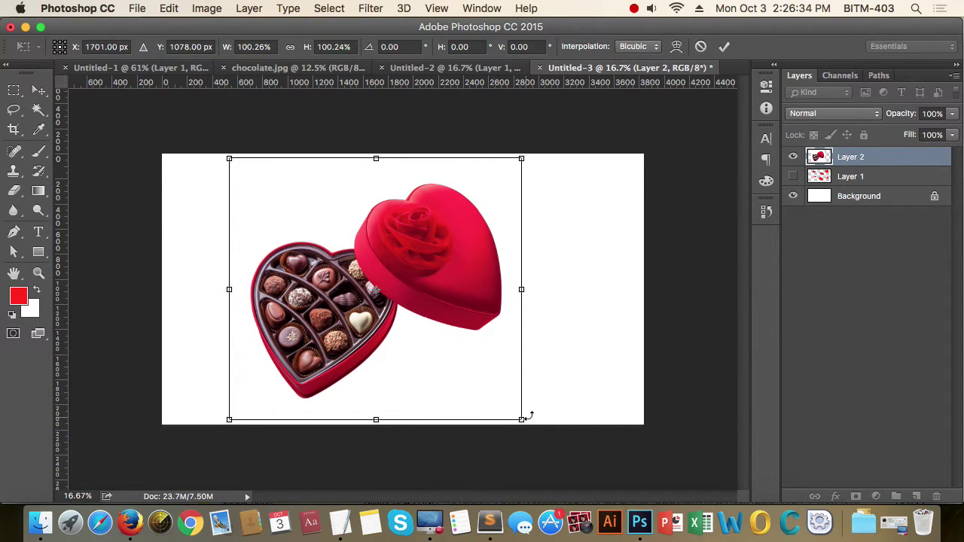
mouse_move(544, 366)
left_mouse_down()
mouse_move(562, 252)
mouse_move(547, 260)
left_mouse_up()
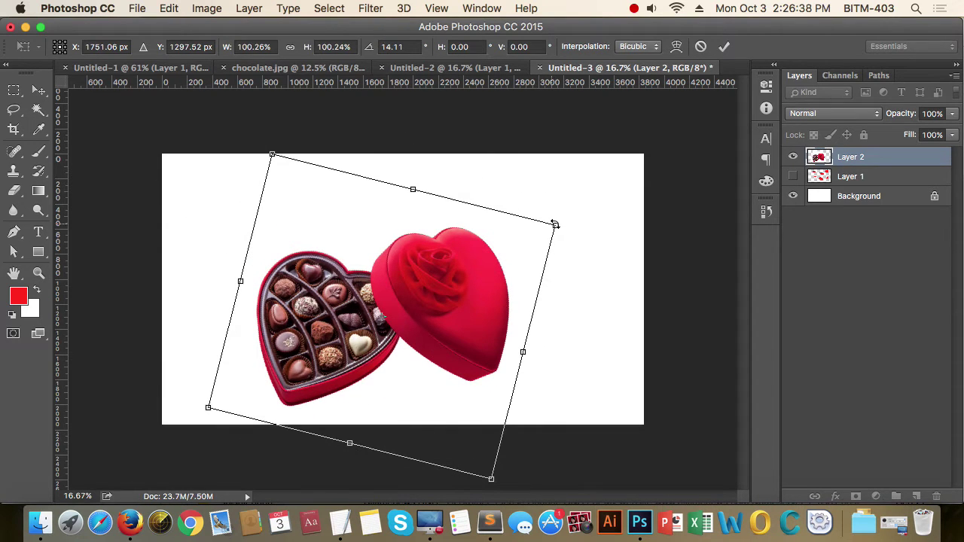
left_click_drag(441, 294, 436, 244)
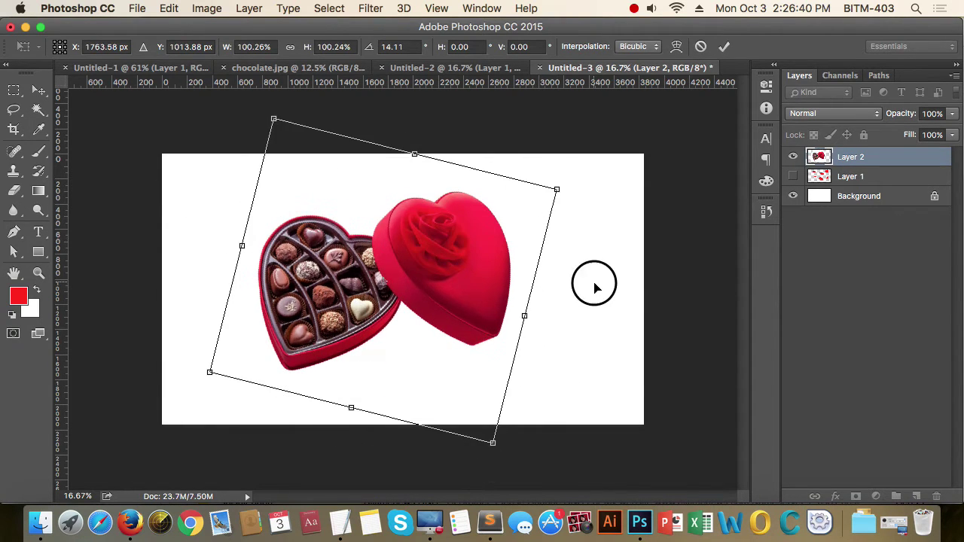
mouse_move(594, 282)
left_mouse_down()
mouse_move(579, 314)
mouse_move(600, 282)
mouse_move(592, 284)
left_mouse_up()
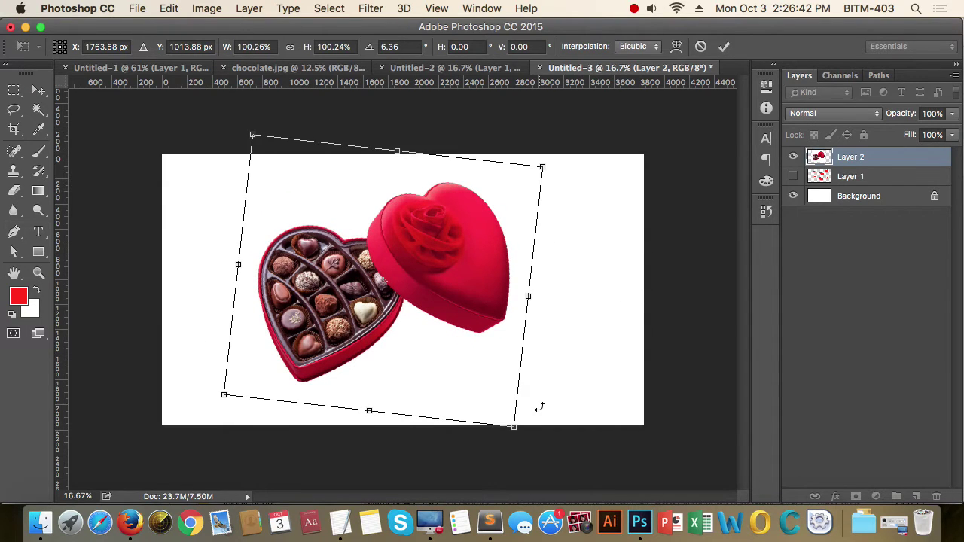
left_click_drag(568, 388, 570, 354)
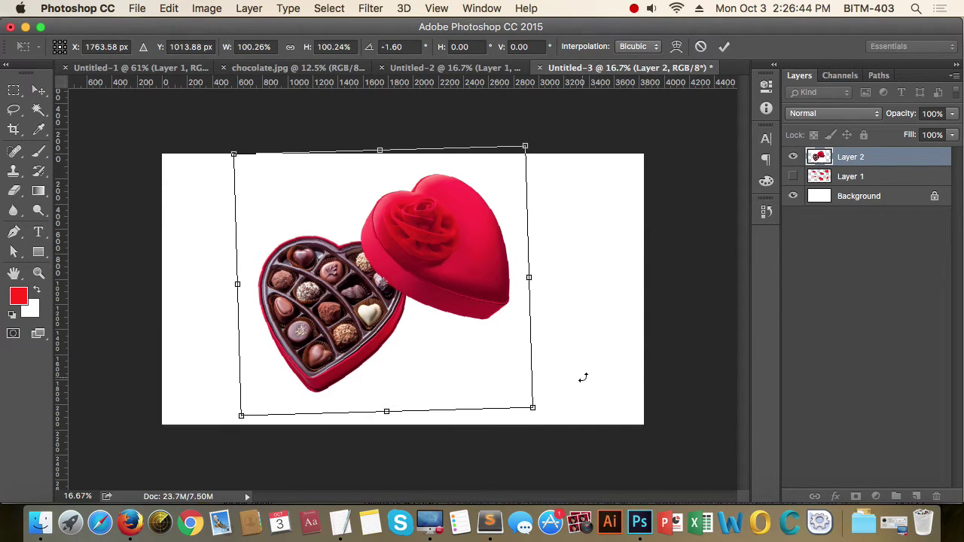
key("Return")
Step: Skew the chocolate box along its bottom, right and top edges, then discard the slant
left_click(169, 9)
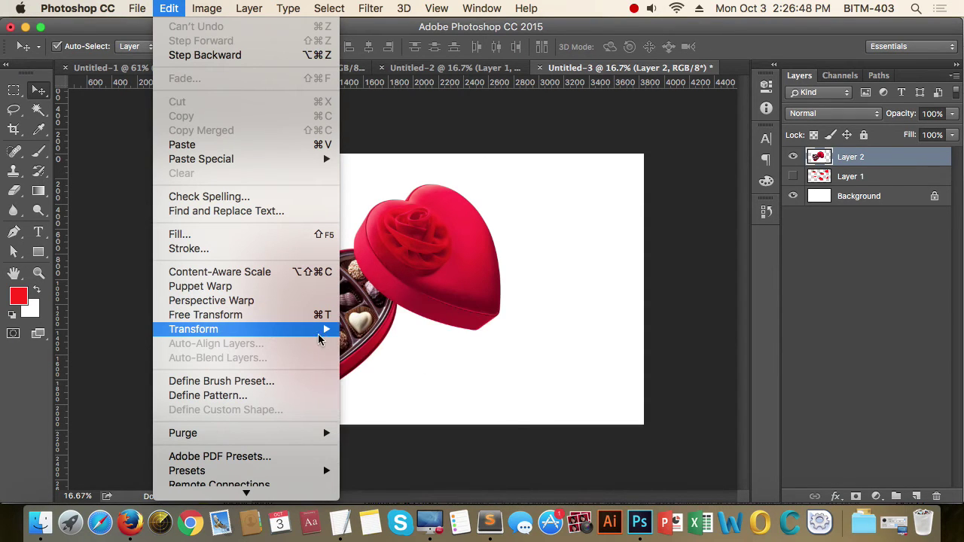
mouse_move(193, 329)
left_click(424, 358)
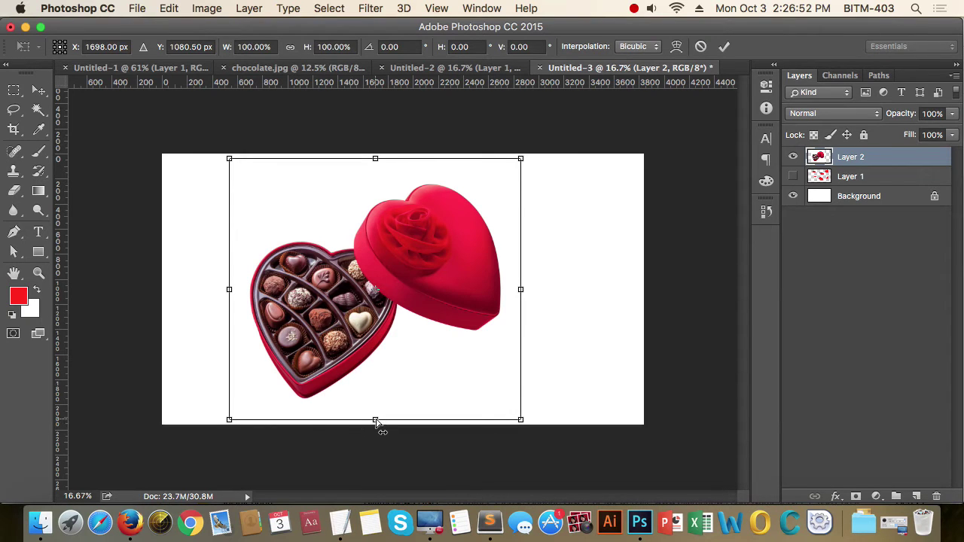
left_click_drag(376, 421, 450, 410)
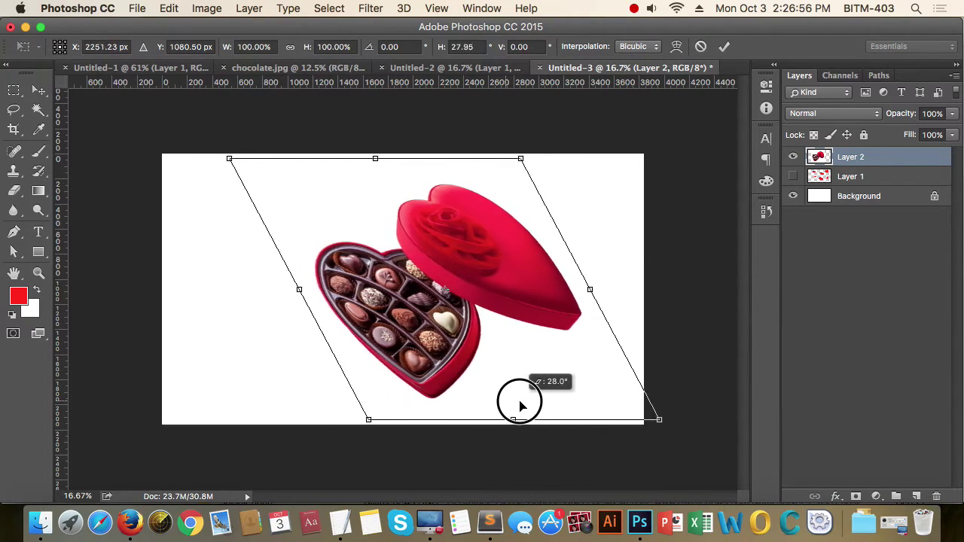
mouse_move(450, 411)
left_mouse_down()
mouse_move(456, 397)
mouse_move(254, 361)
mouse_move(373, 368)
left_mouse_up()
mouse_move(525, 296)
left_mouse_down()
mouse_move(527, 409)
mouse_move(506, 160)
mouse_move(495, 219)
mouse_move(495, 286)
mouse_move(504, 298)
left_mouse_up()
mouse_move(379, 168)
left_mouse_down()
mouse_move(537, 206)
mouse_move(339, 207)
mouse_move(493, 205)
left_mouse_up()
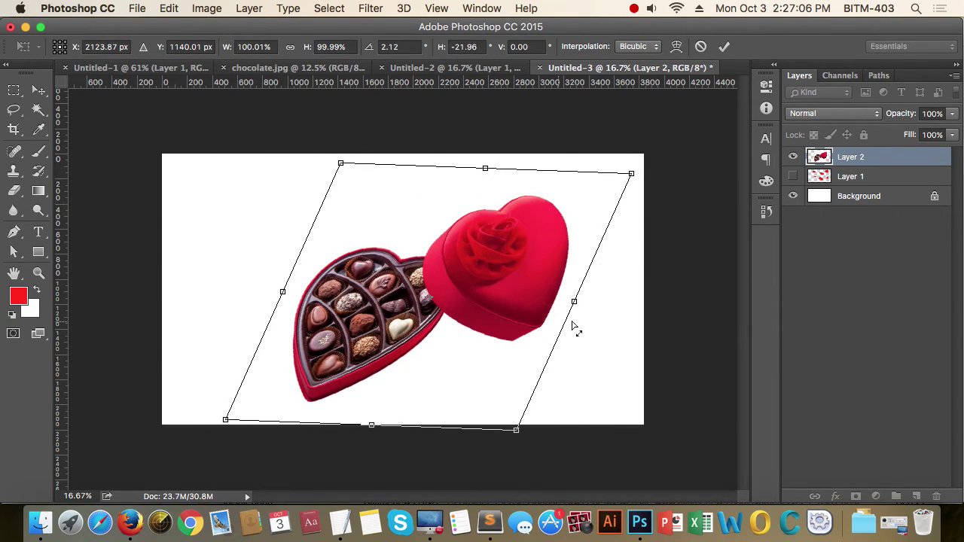
mouse_move(576, 304)
left_mouse_down()
mouse_move(564, 334)
mouse_move(576, 294)
left_mouse_up()
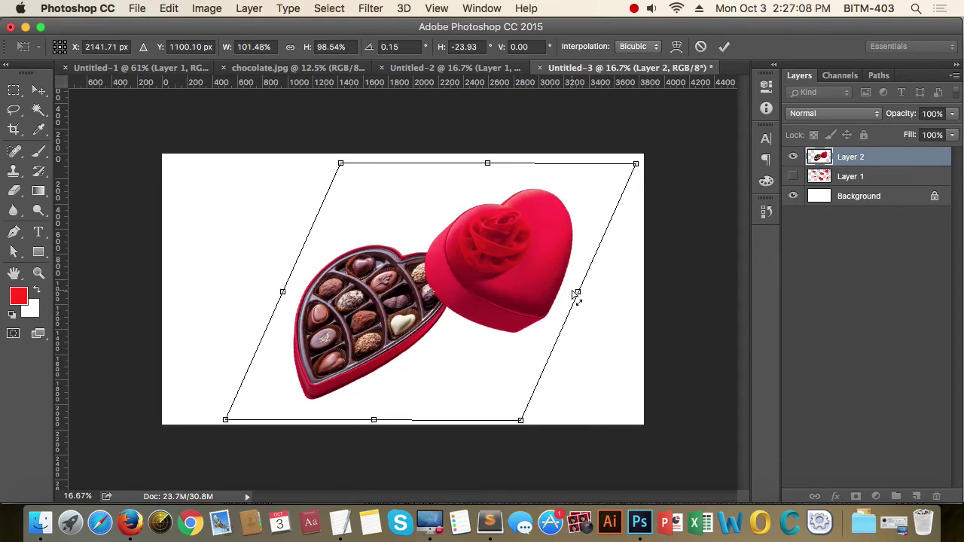
key("Return")
left_click(169, 8)
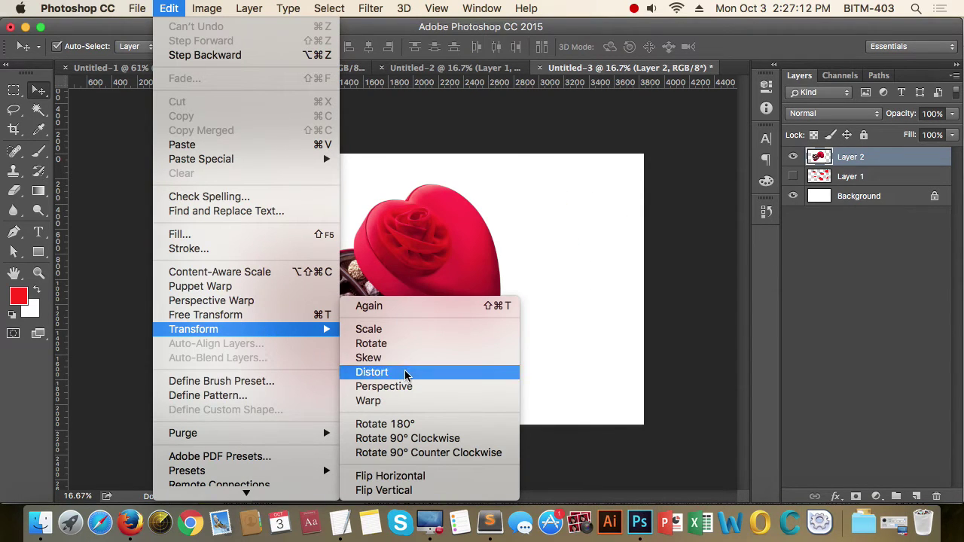
Step: Distort the chocolate box by dragging all four corners independently, then cancel with Esc
left_click(405, 373)
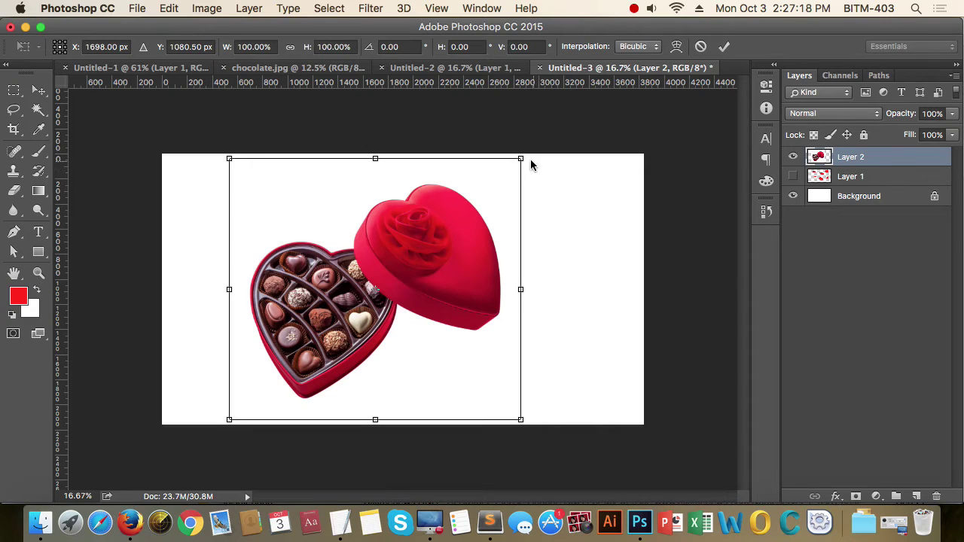
left_click_drag(522, 160, 447, 268)
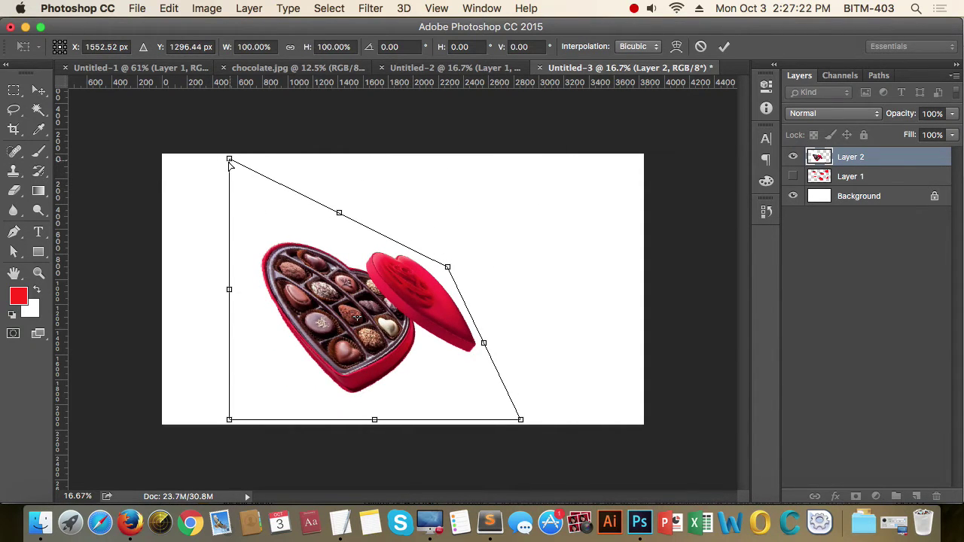
left_click_drag(229, 159, 228, 134)
left_click_drag(229, 419, 234, 350)
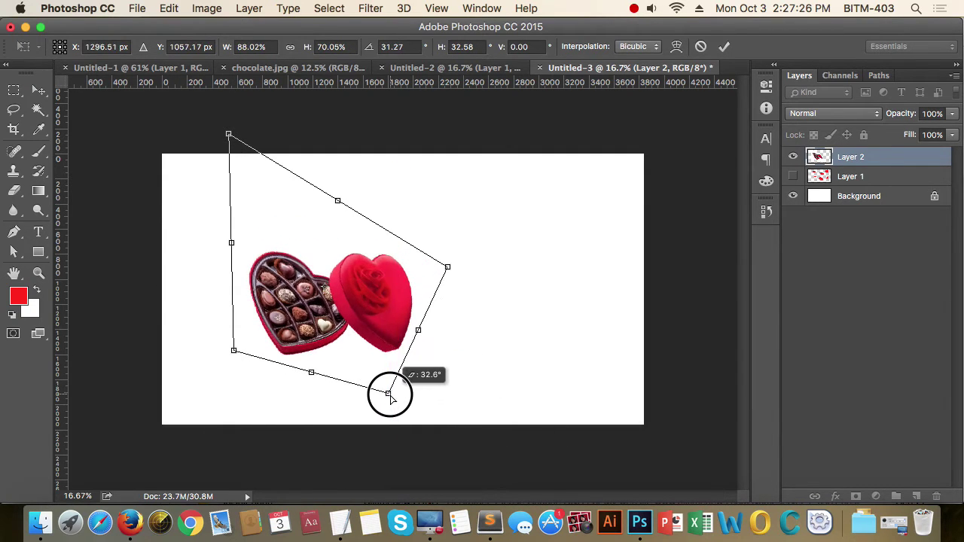
left_click_drag(427, 403, 417, 349)
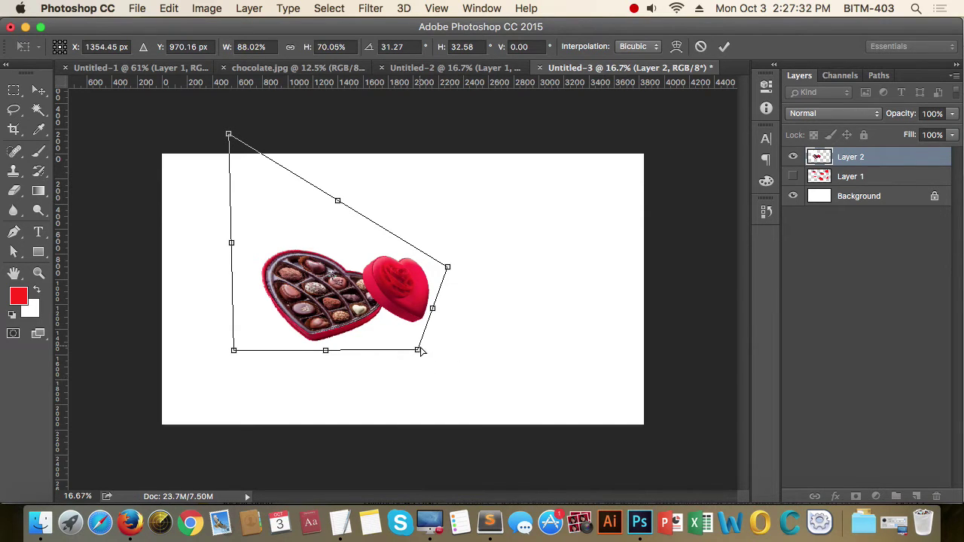
left_click_drag(417, 350, 497, 424)
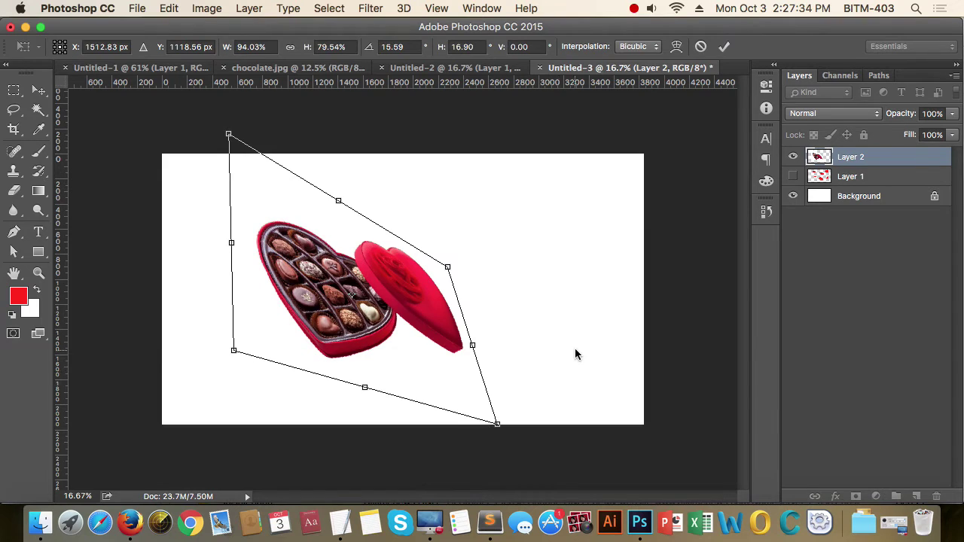
key("Escape")
left_click(168, 9)
mouse_move(193, 329)
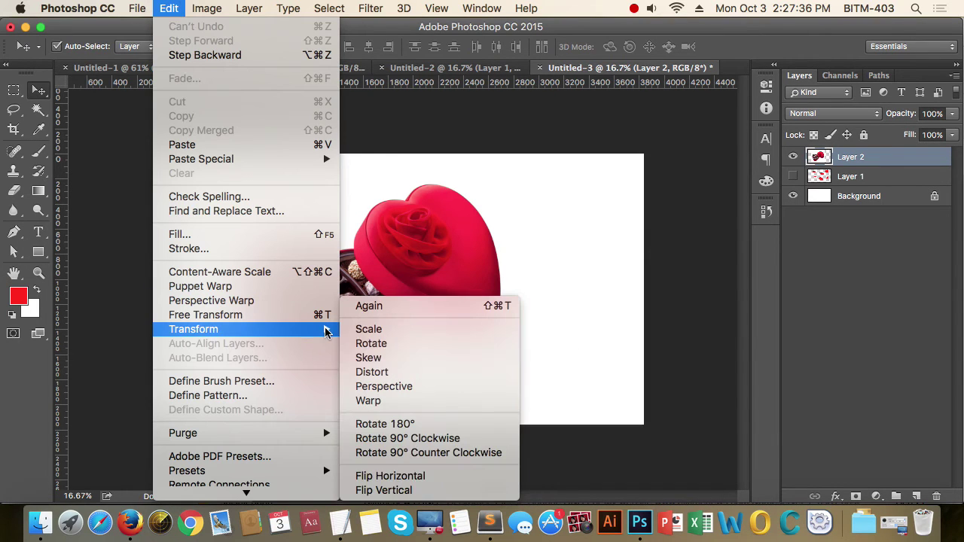
left_click(461, 388)
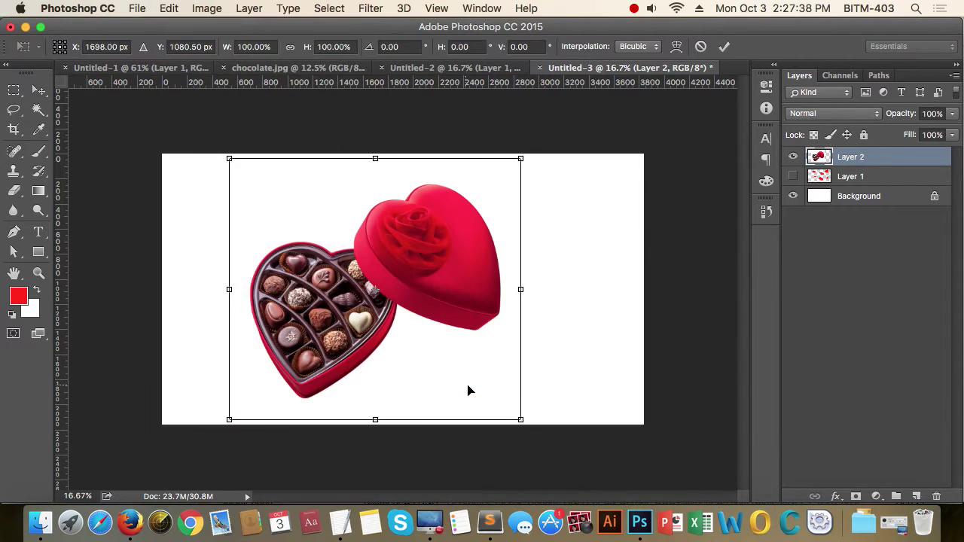
mouse_move(524, 424)
left_mouse_down()
mouse_move(411, 422)
mouse_move(734, 433)
mouse_move(441, 415)
mouse_move(499, 405)
mouse_move(691, 413)
mouse_move(548, 418)
left_mouse_up()
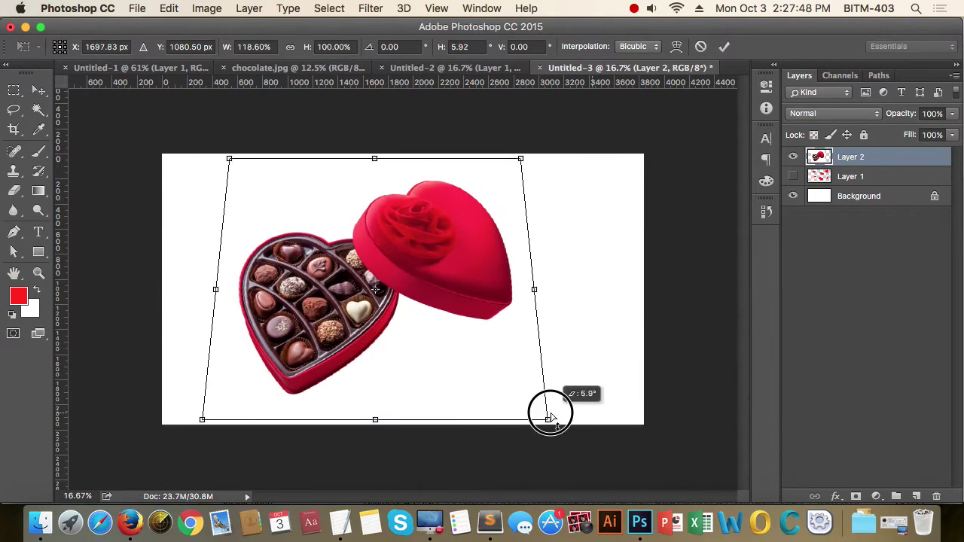
mouse_move(521, 159)
left_mouse_down()
mouse_move(549, 319)
mouse_move(550, 189)
mouse_move(540, 151)
mouse_move(551, 161)
mouse_move(537, 54)
mouse_move(556, 213)
left_mouse_up()
key("Return")
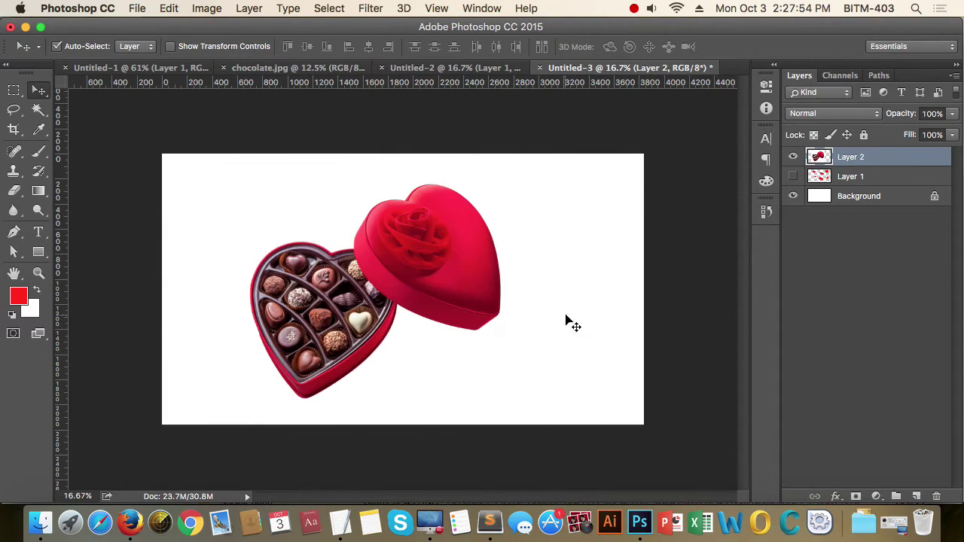
Step: Warp the chocolate box into a thin crescent beside the heart lid, then nudge Layer 2
left_click(168, 8)
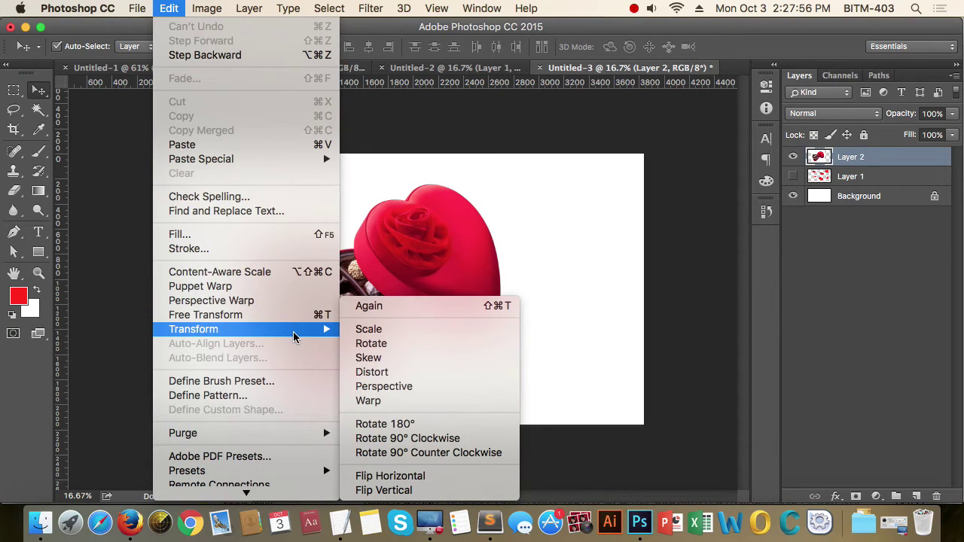
mouse_move(194, 329)
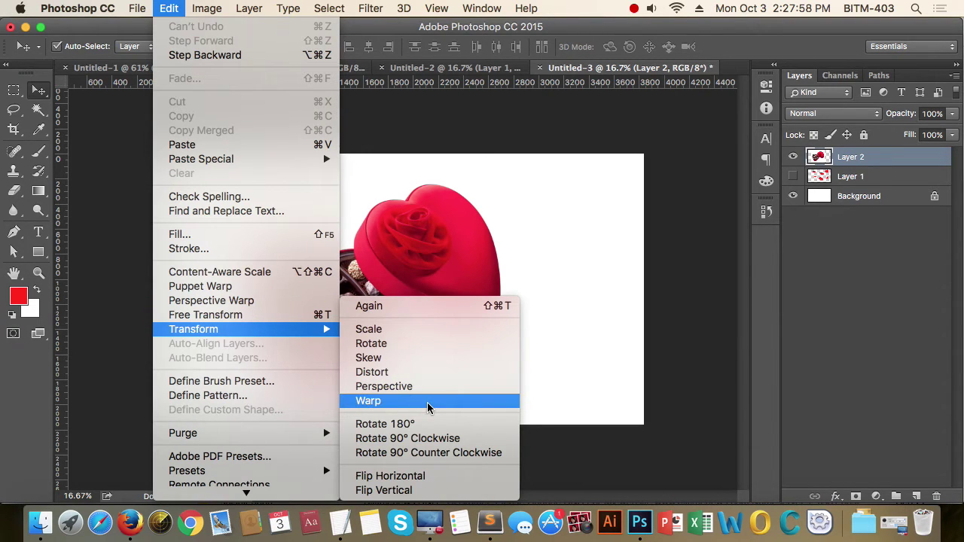
left_click(428, 407)
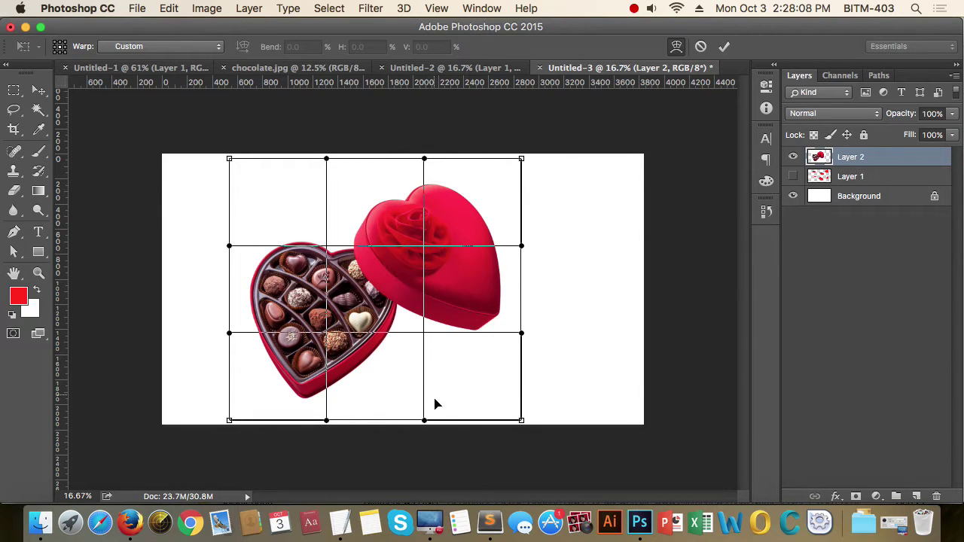
left_click_drag(432, 402, 457, 364)
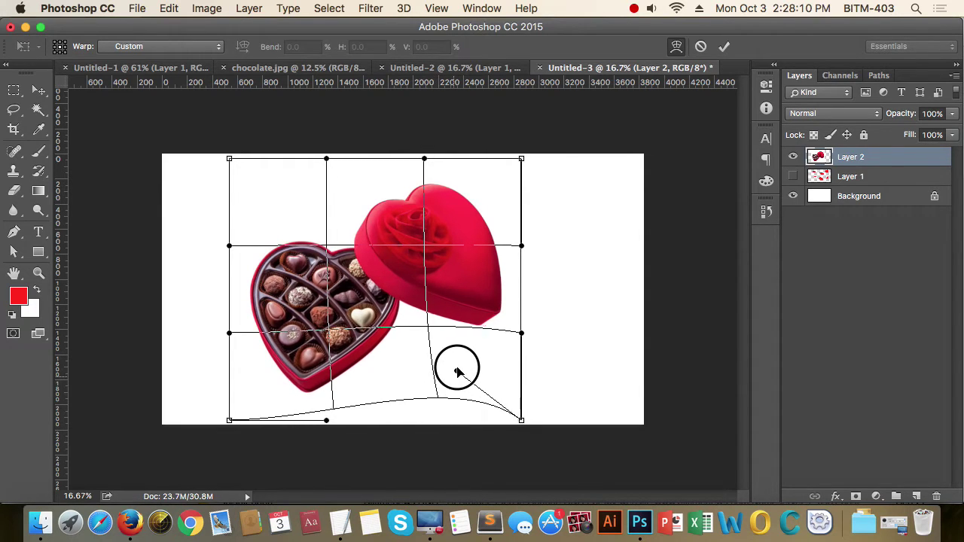
left_click_drag(523, 336, 496, 325)
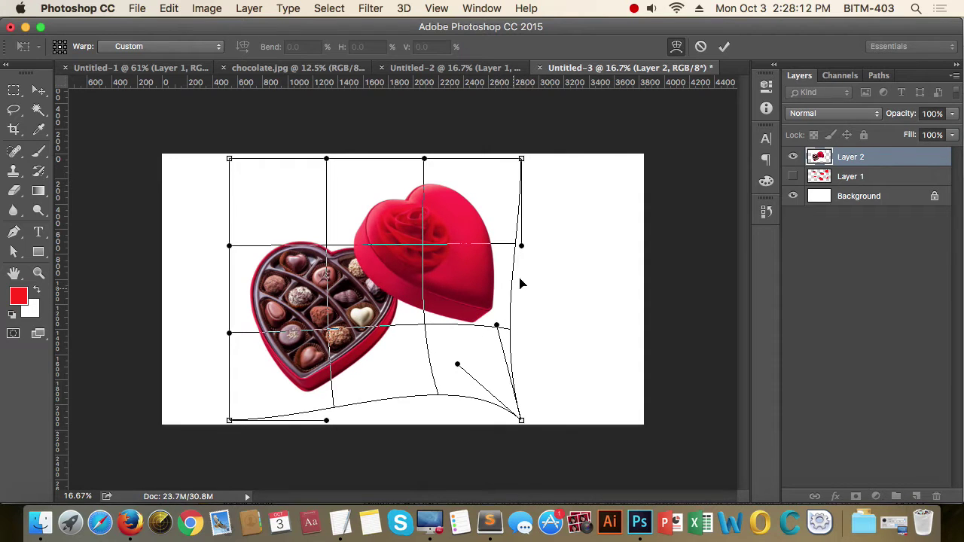
left_click_drag(522, 247, 542, 255)
left_click_drag(424, 158, 424, 137)
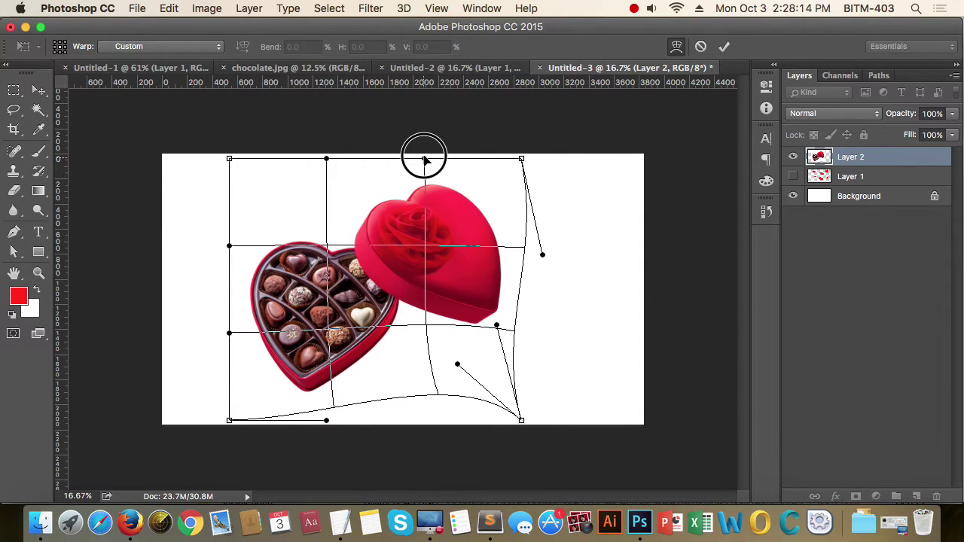
left_click_drag(328, 159, 397, 255)
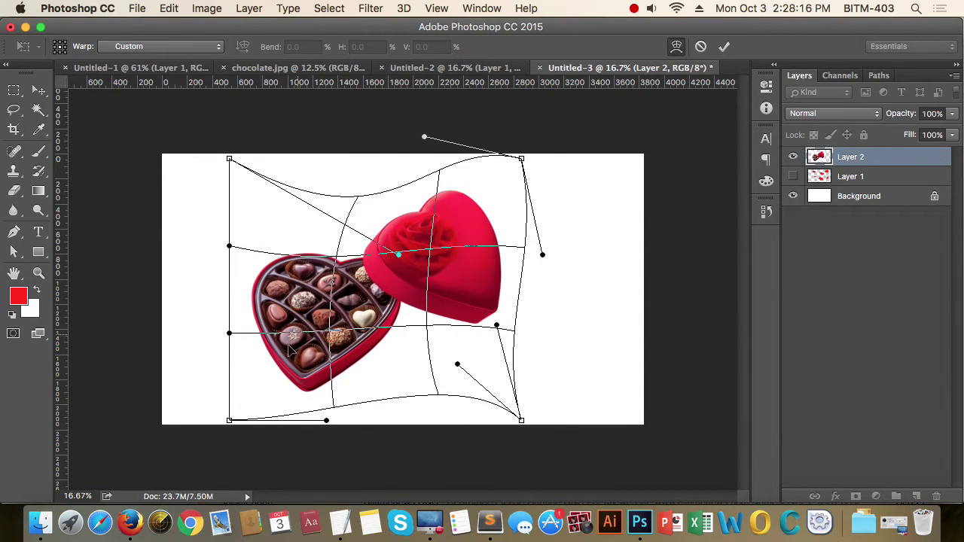
left_click_drag(326, 420, 363, 388)
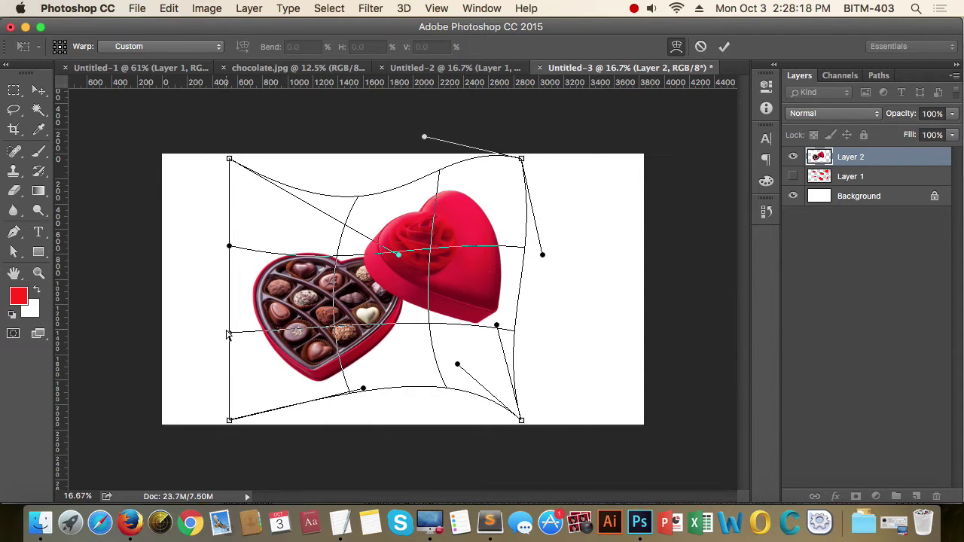
mouse_move(229, 332)
left_mouse_down()
mouse_move(297, 331)
mouse_move(688, 242)
left_mouse_up()
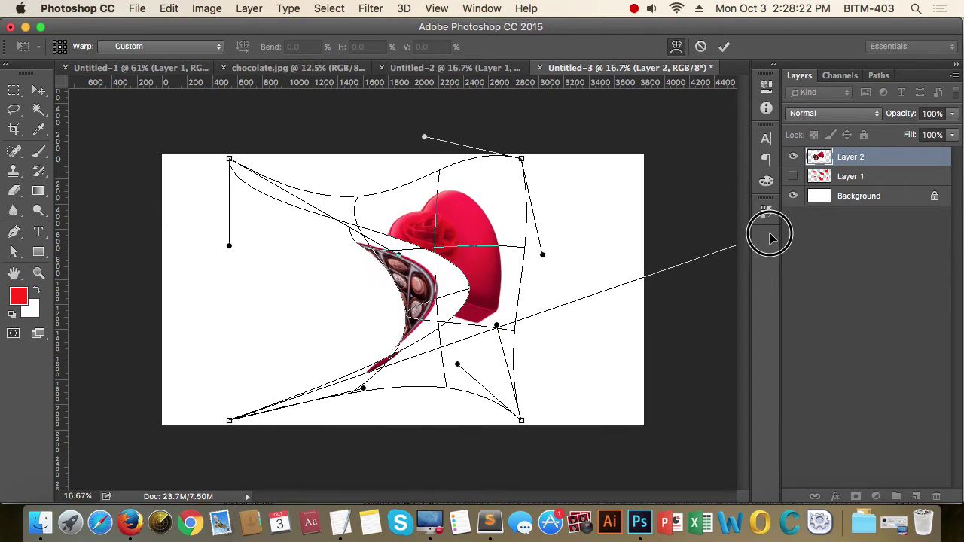
left_click_drag(689, 242, 665, 176)
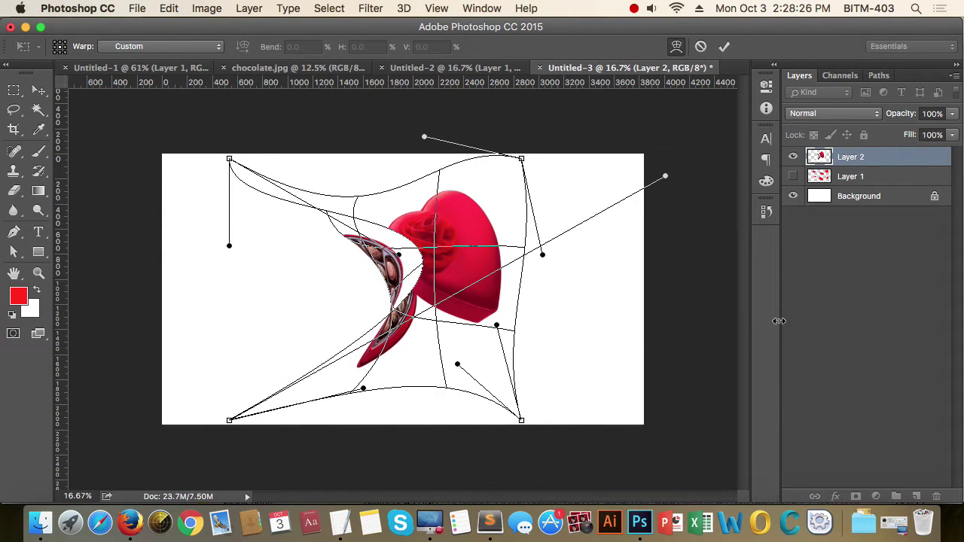
key("Return")
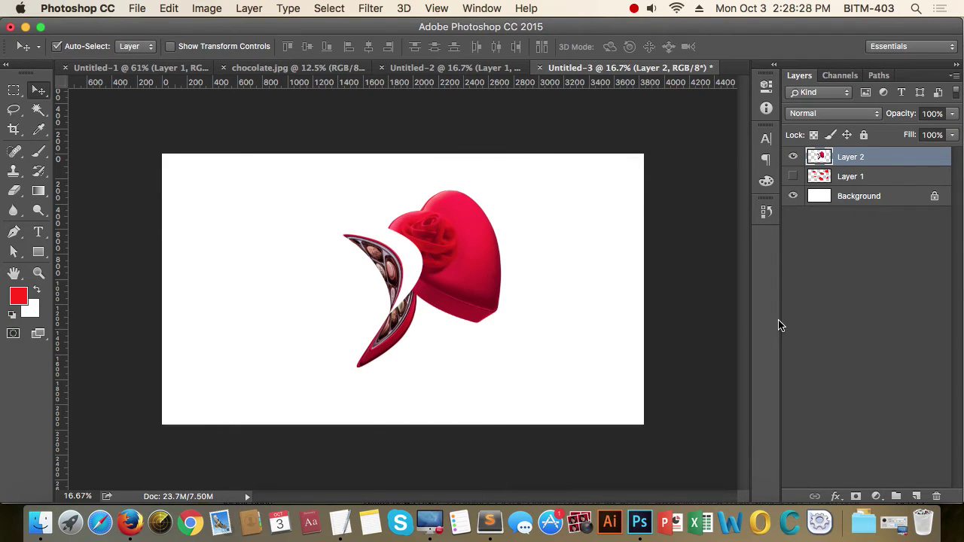
mouse_move(452, 287)
left_mouse_down()
mouse_move(465, 252)
mouse_move(366, 275)
left_mouse_up()
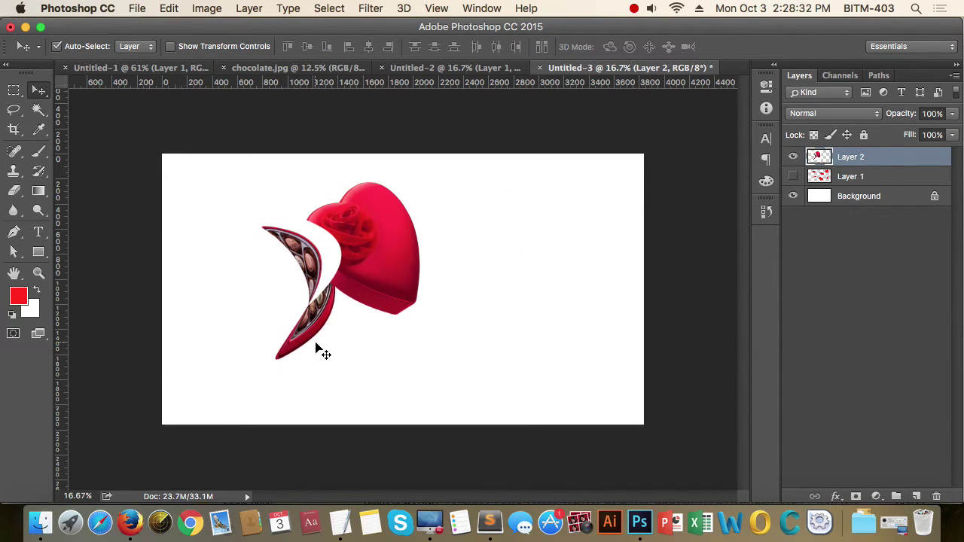
Step: Rotate the heart box layer 180° and undo it
left_click(169, 8)
mouse_move(194, 329)
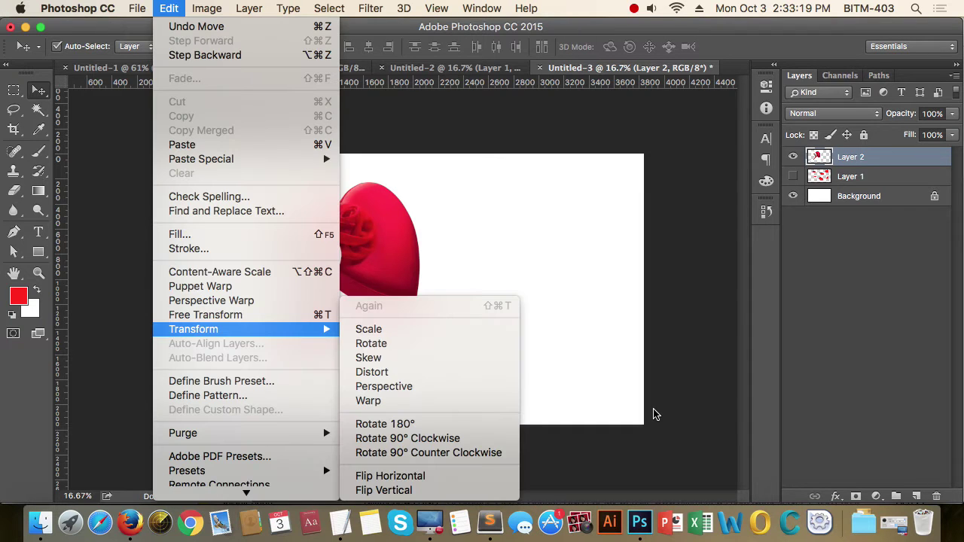
left_click(412, 426)
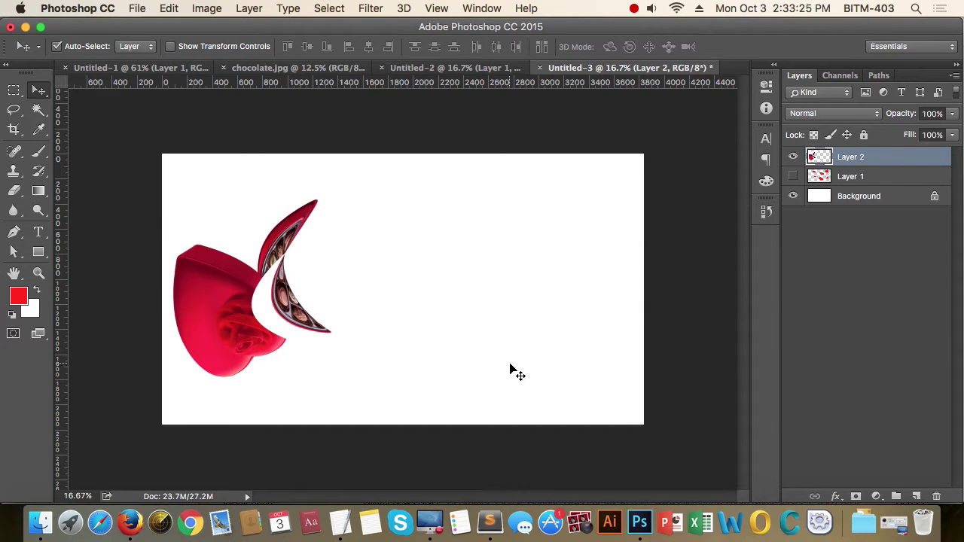
key("ctrl+z")
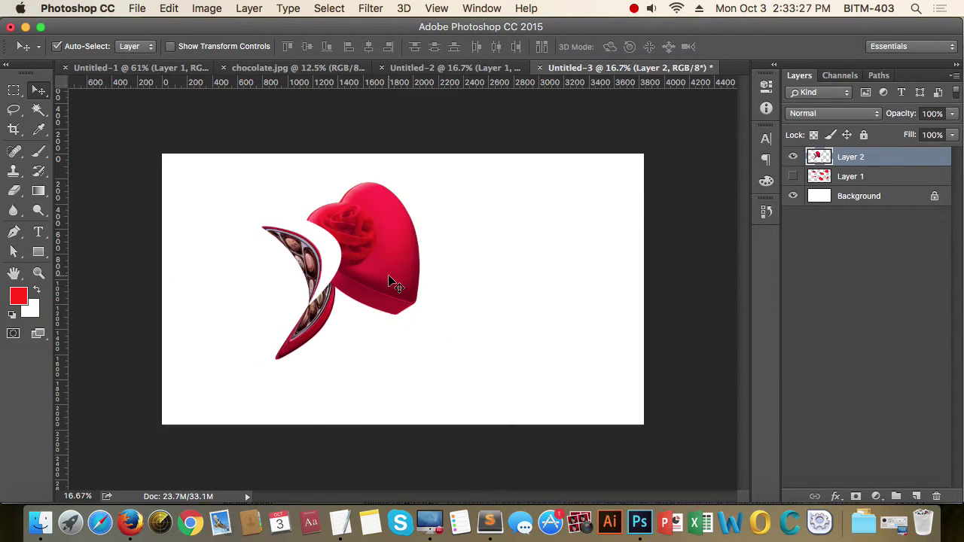
Step: Free-rotate the heart box to about -83°, cancel it, and switch to chocolate.jpg
key("ctrl+t")
left_click_drag(512, 320, 436, 129)
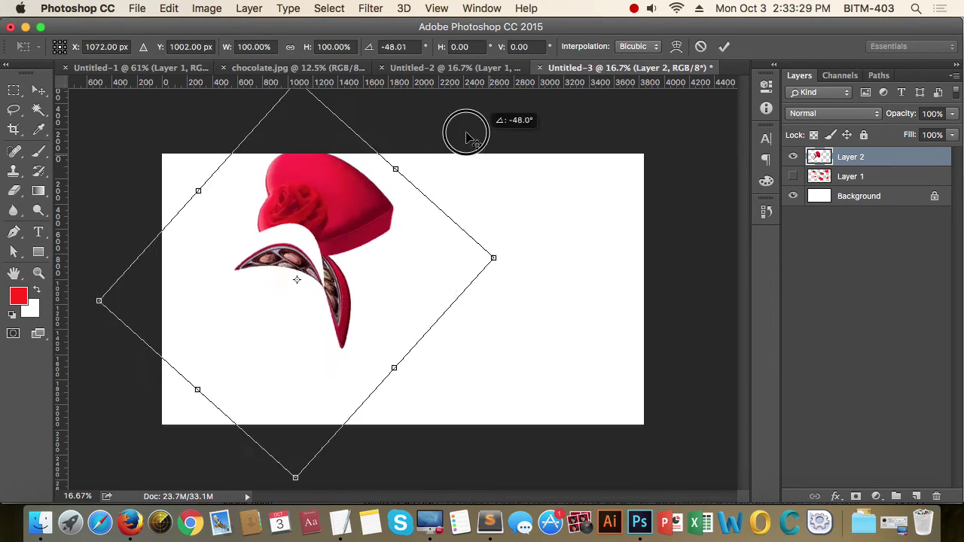
left_click_drag(361, 257, 430, 314)
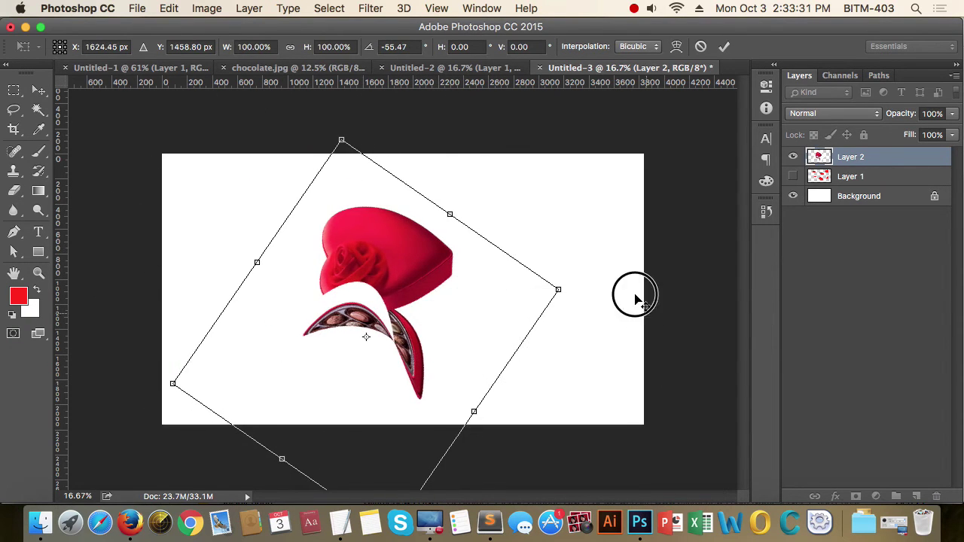
left_click_drag(631, 291, 566, 203)
key("Return")
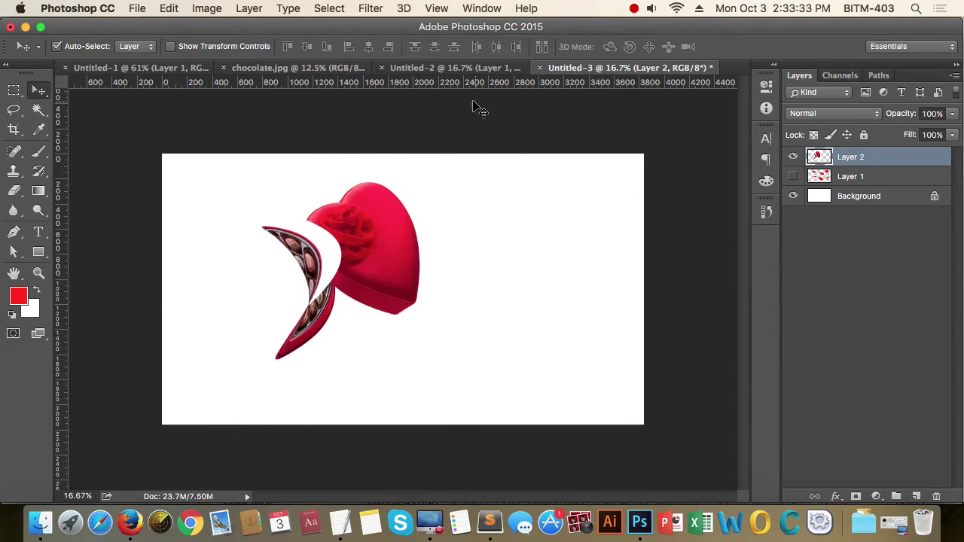
left_click(395, 67)
Step: Rotate Untitled-2's apple layer -90° and scale it to about 56% with Free Transform
left_click(285, 69)
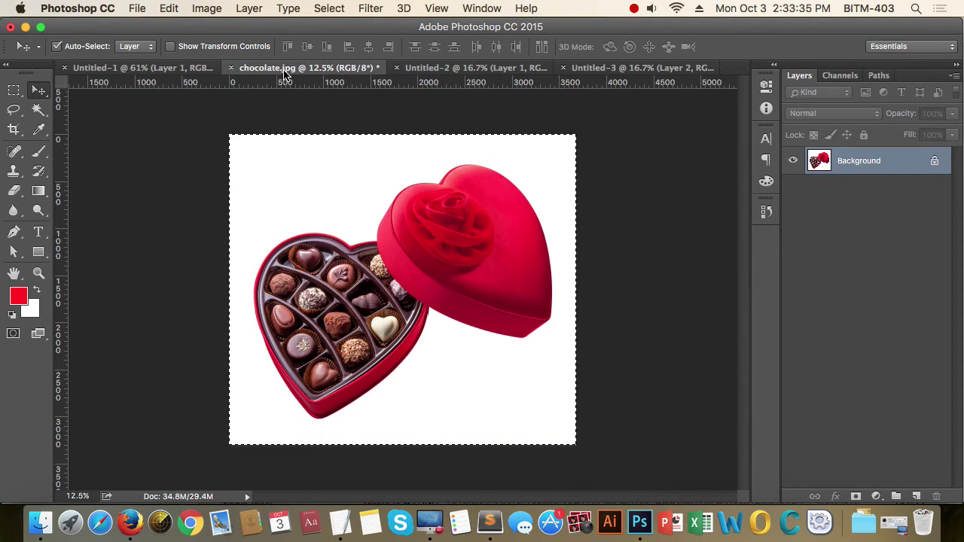
left_click(467, 69)
key("super+d")
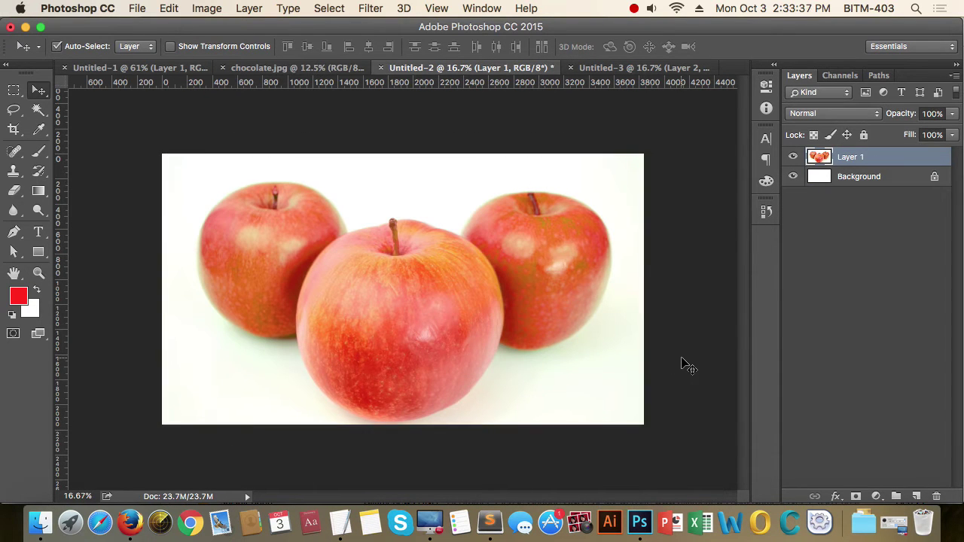
key("super+a")
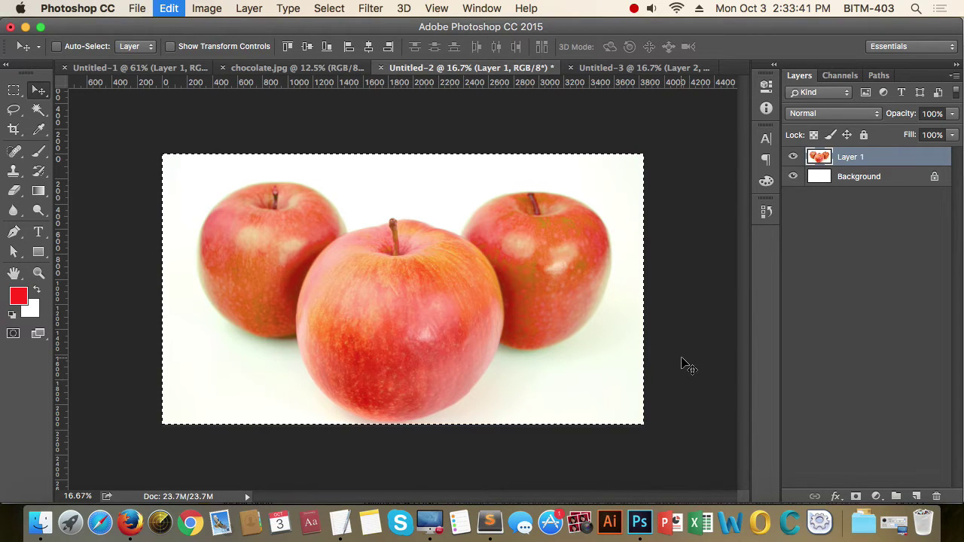
key("super+x")
key("super+z")
key("super+t")
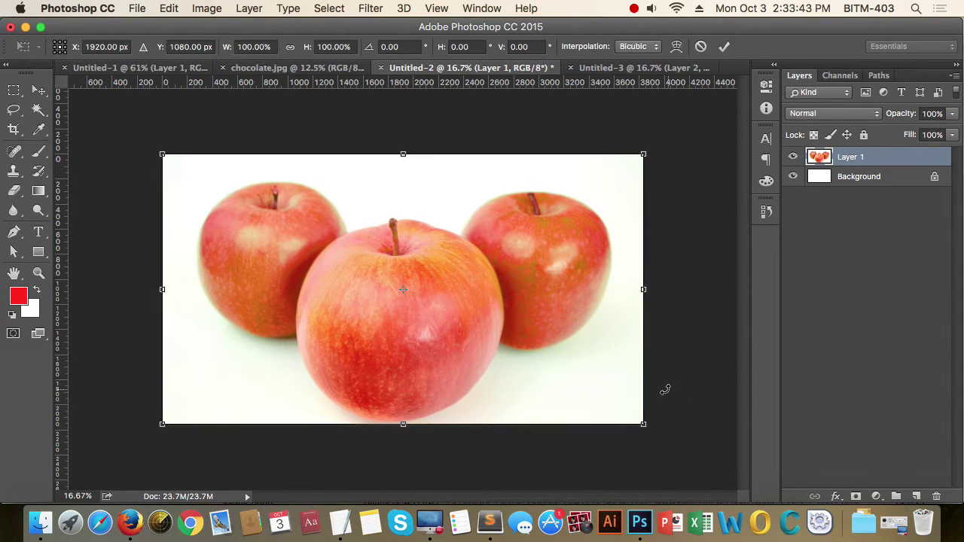
key("super+minus")
mouse_move(568, 412)
left_mouse_down()
mouse_move(487, 181)
mouse_move(460, 194)
mouse_move(448, 223)
left_mouse_up()
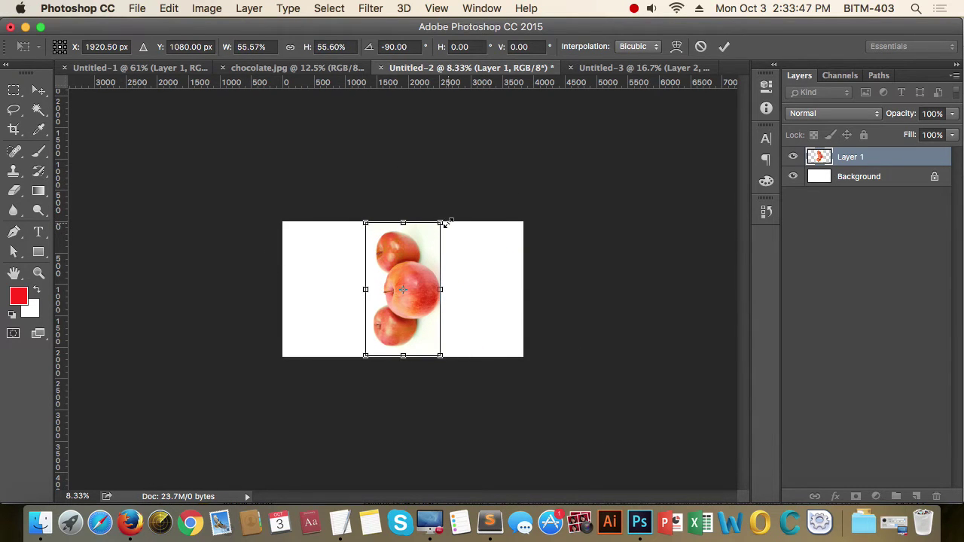
key("Return")
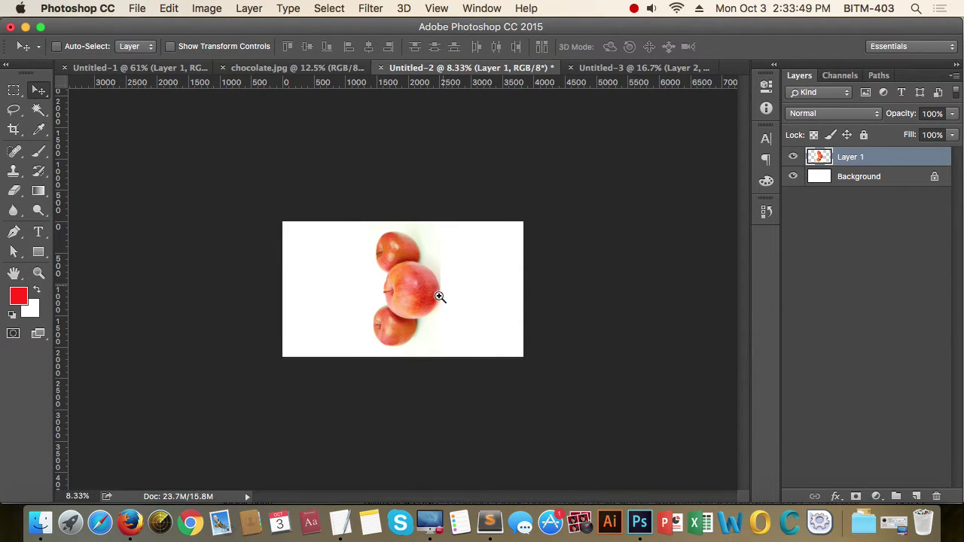
left_click(451, 320, "super")
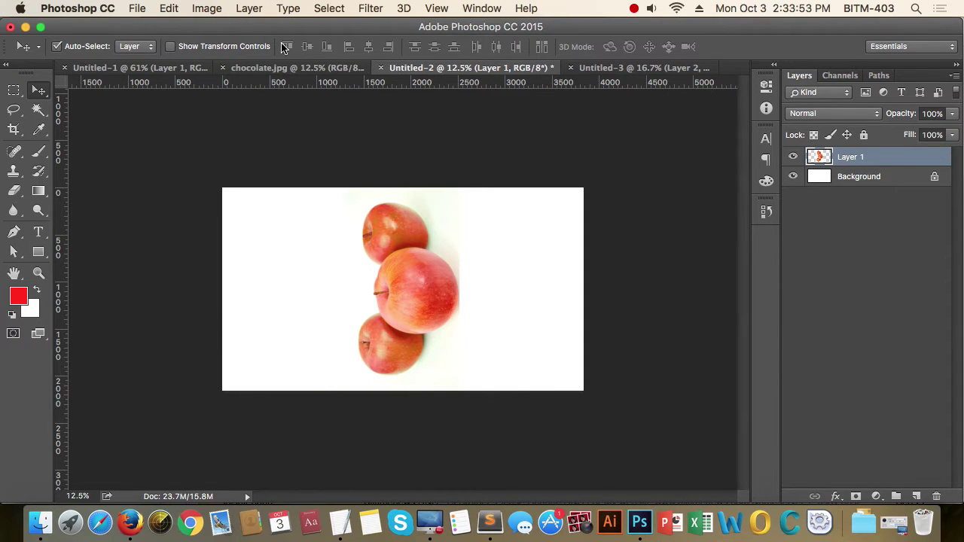
Step: Rotate the apple layer 90° clockwise, undo it, then rotate 90° counter-clockwise
left_click(209, 8)
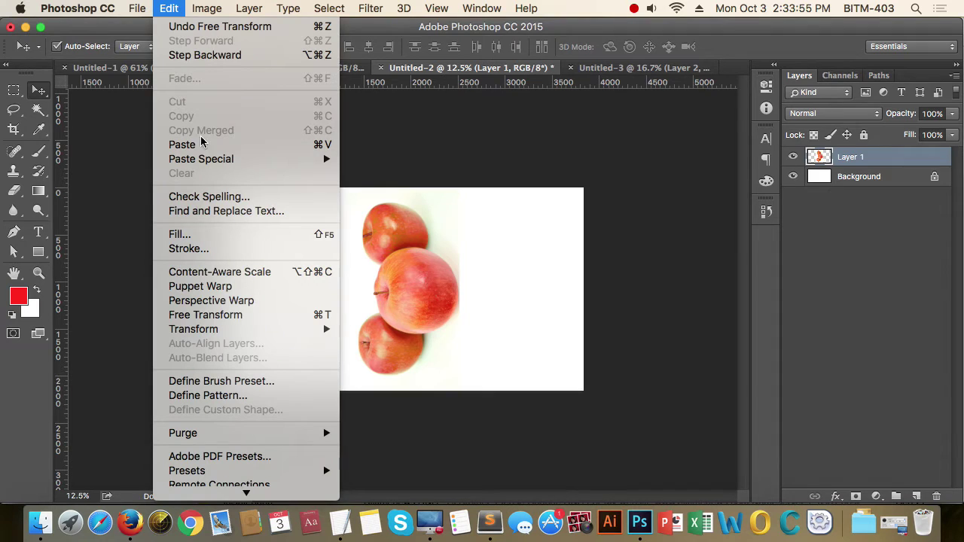
mouse_move(194, 329)
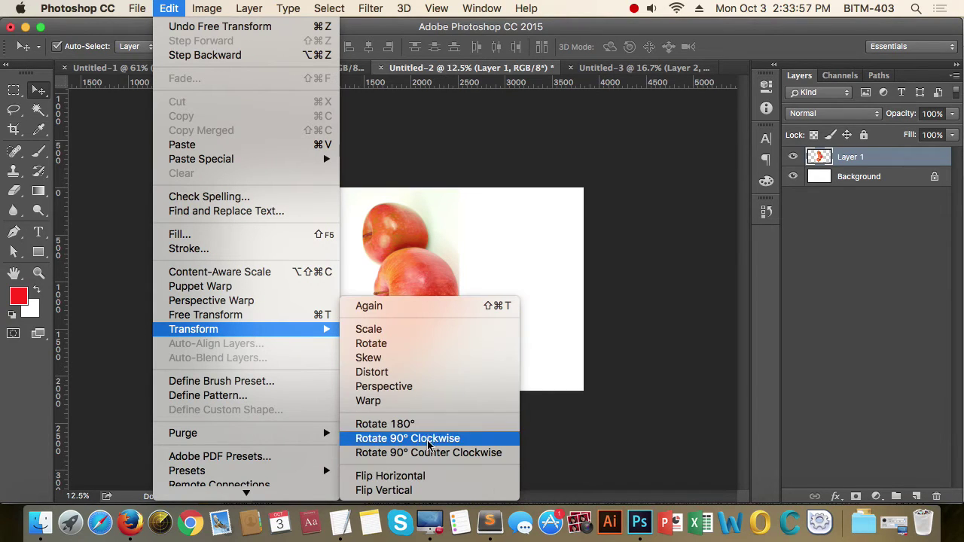
left_click(424, 441)
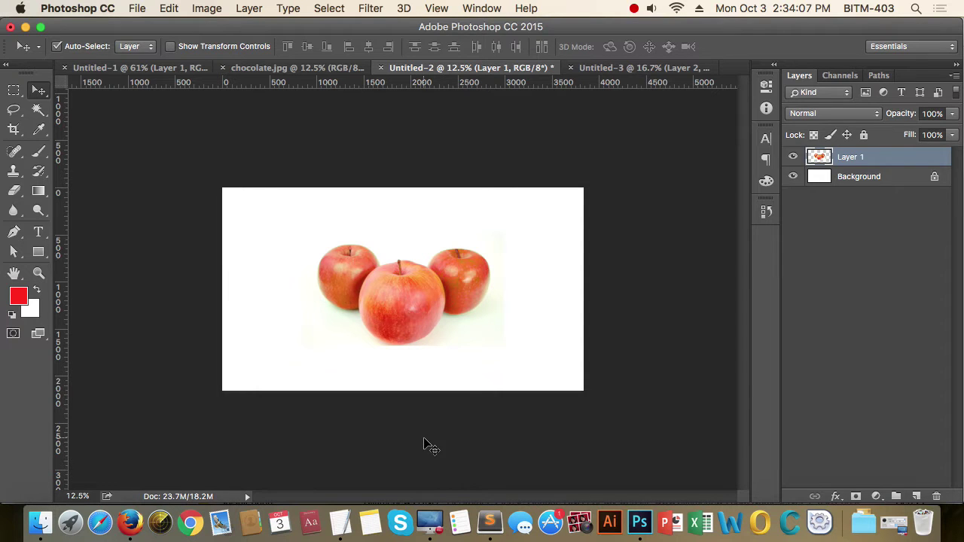
key("ctrl+shift+r")
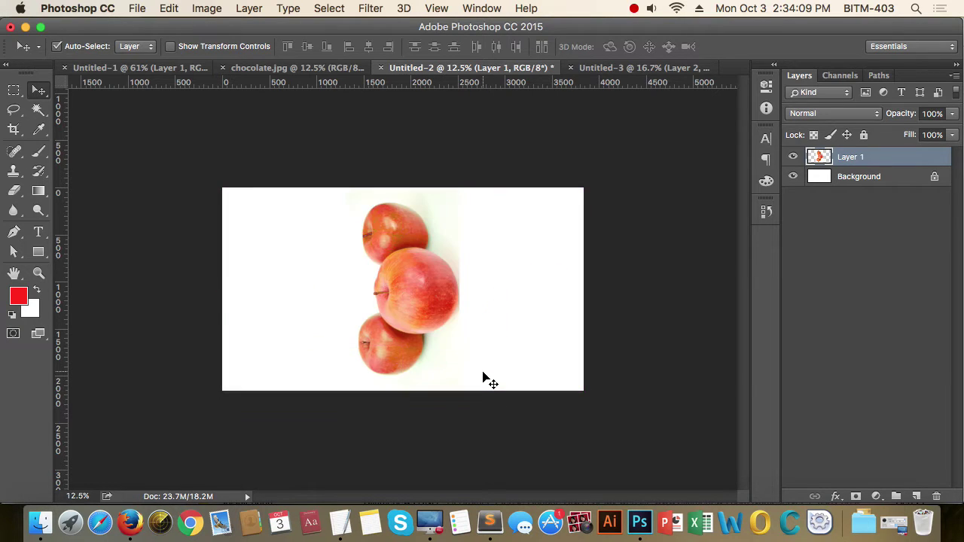
left_click(204, 9)
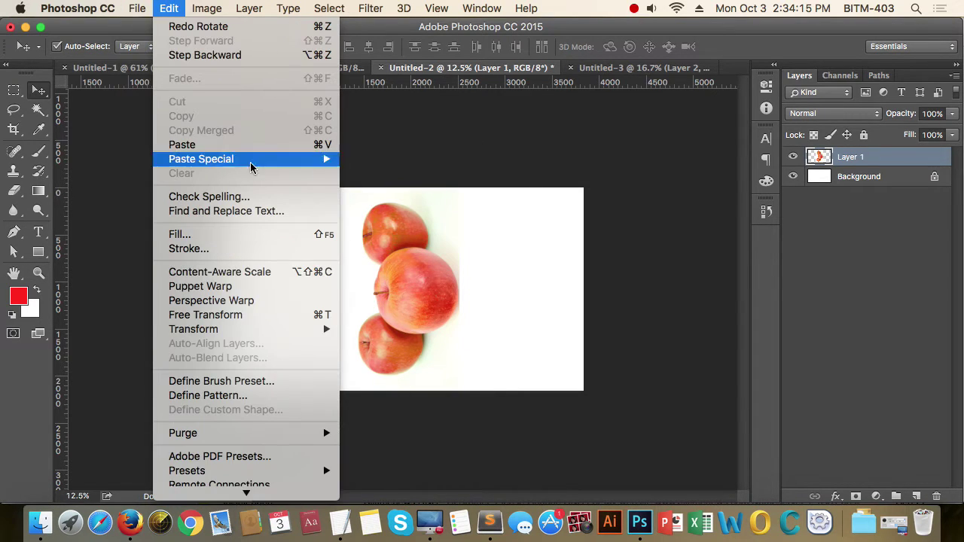
mouse_move(194, 329)
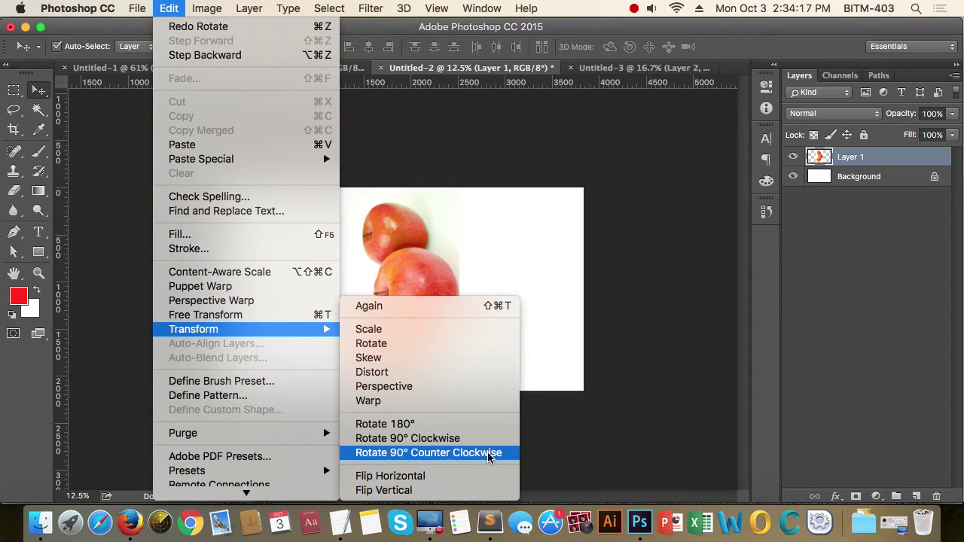
left_click(489, 456)
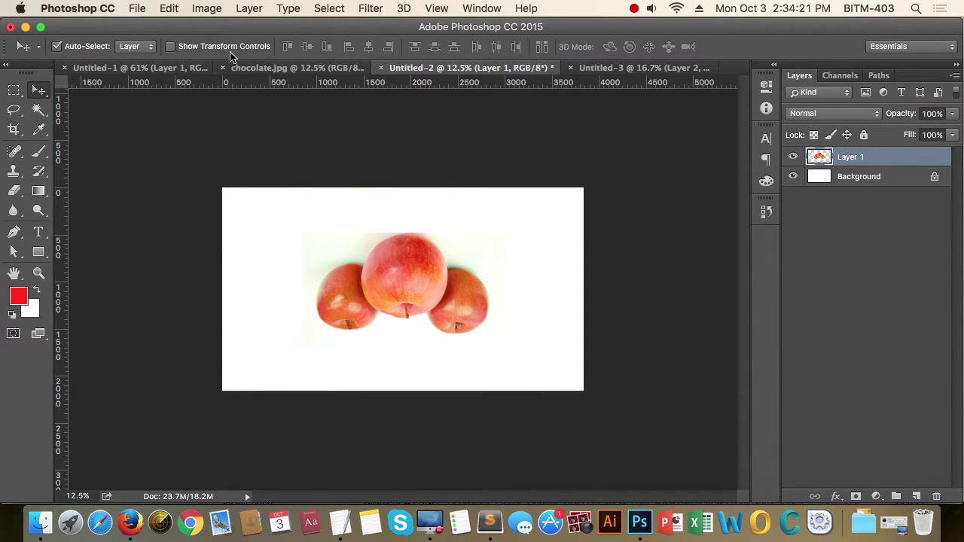
Step: Rotate the apple layer 180° so the apples stand upright, then try a horizontal flip
left_click(175, 11)
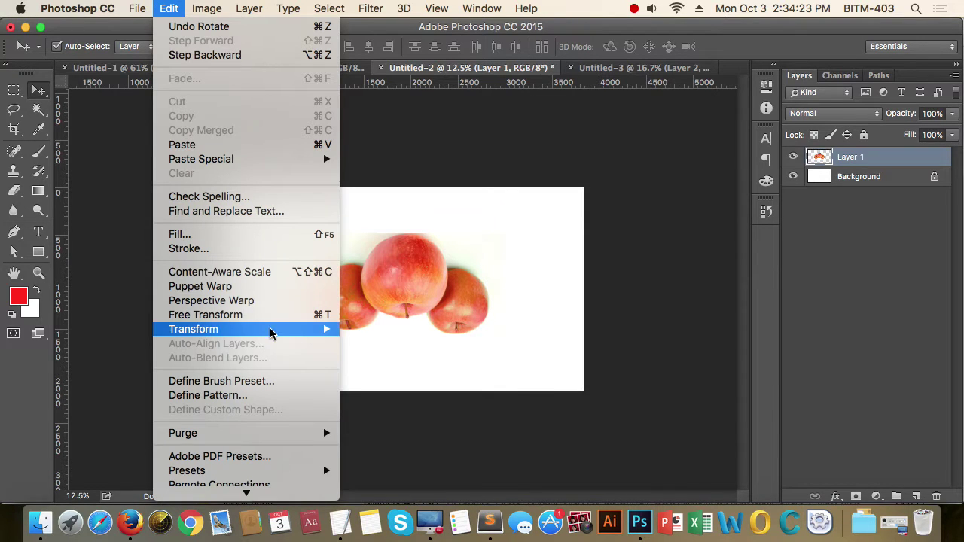
mouse_move(194, 329)
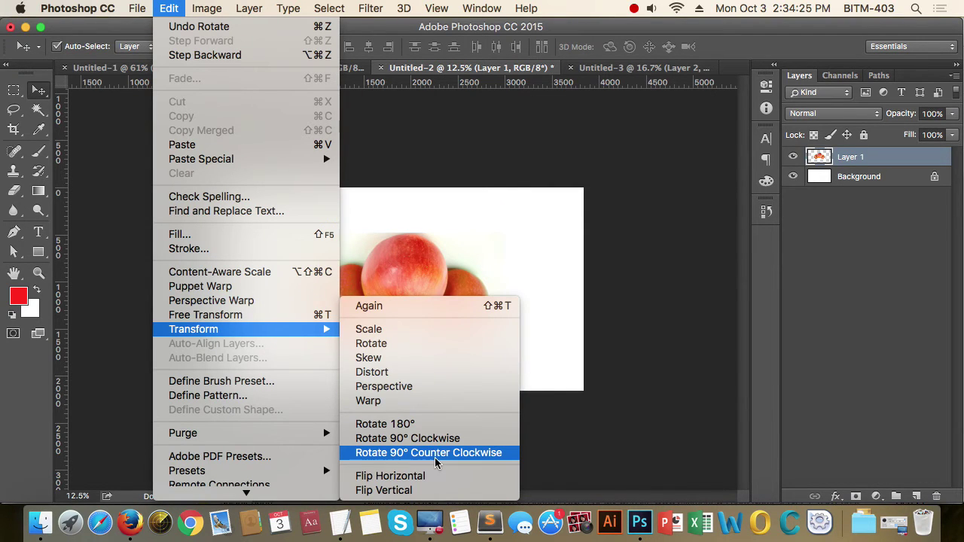
left_click(437, 424)
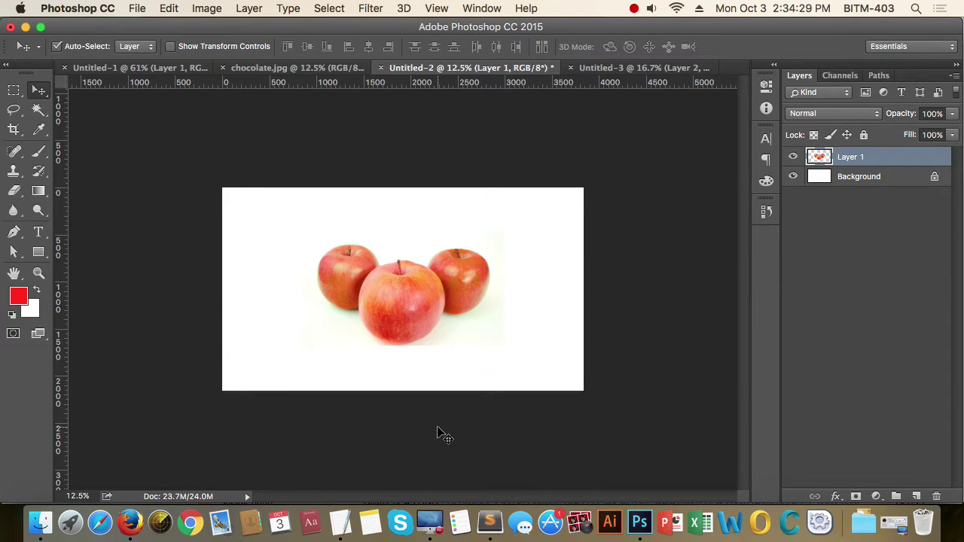
left_click(169, 9)
mouse_move(194, 329)
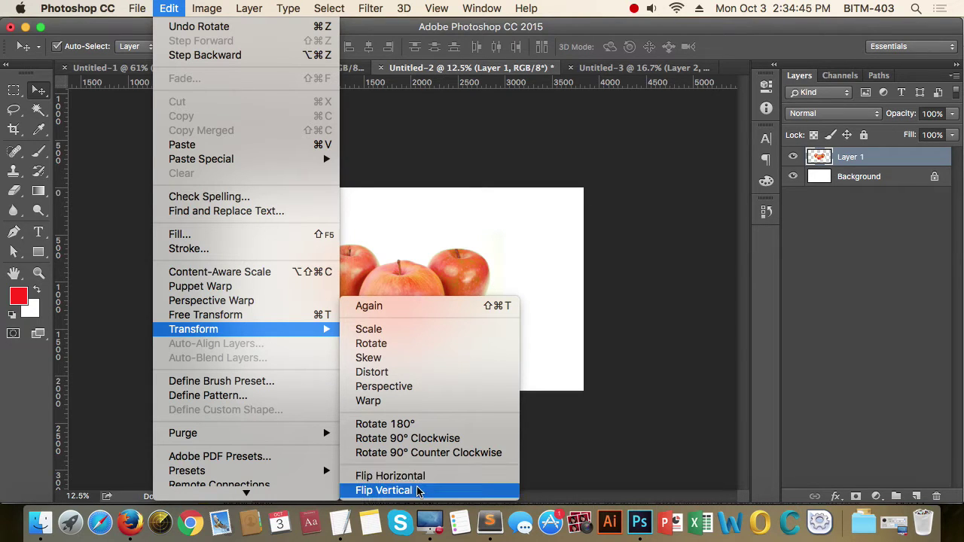
left_click(422, 478)
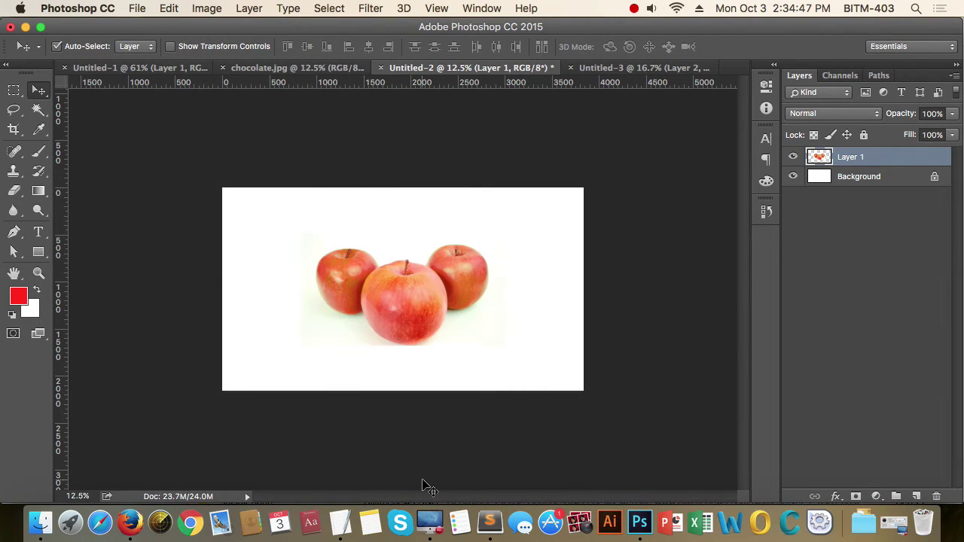
Step: Undo the apple flip, then cut the chocolate box from chocolate.jpg and paste it as a layer
key("super+z")
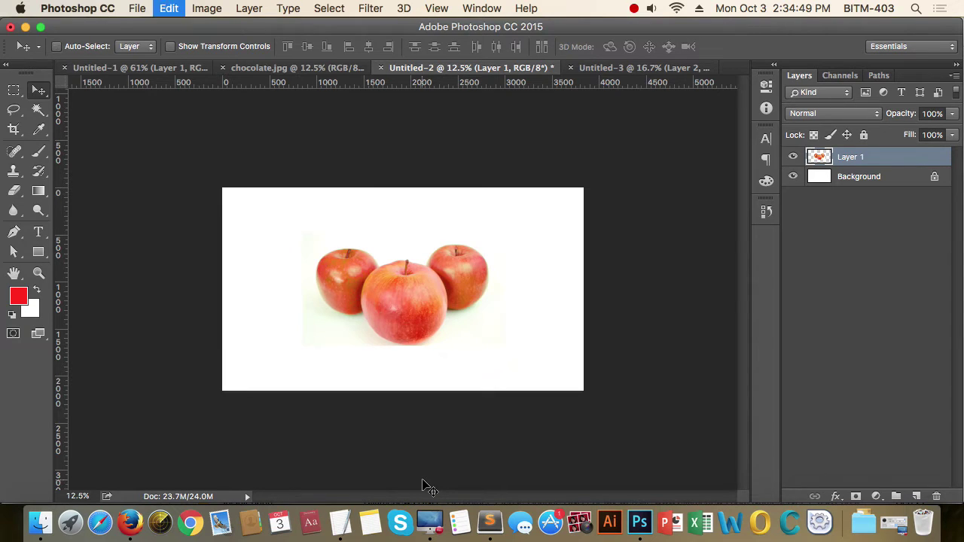
left_click(260, 67)
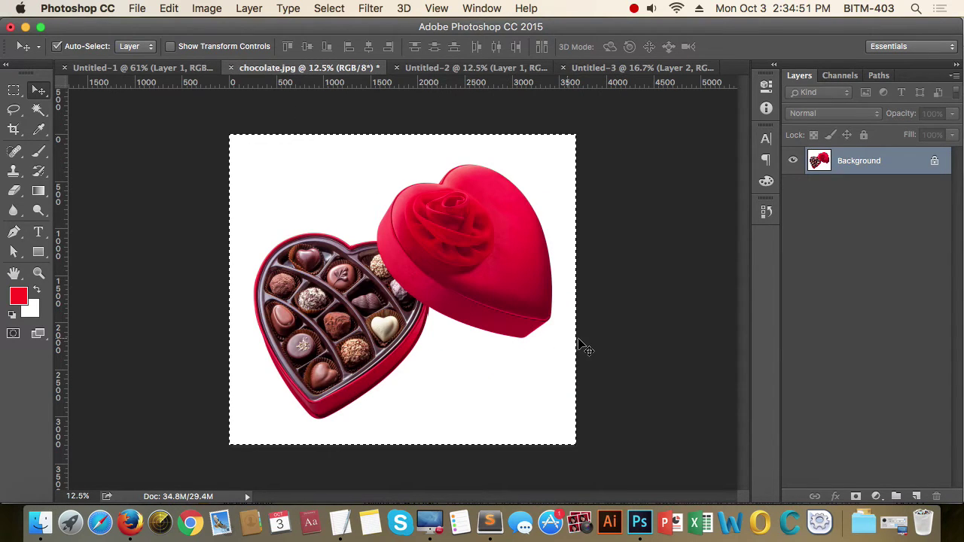
key("super")
key("super+x")
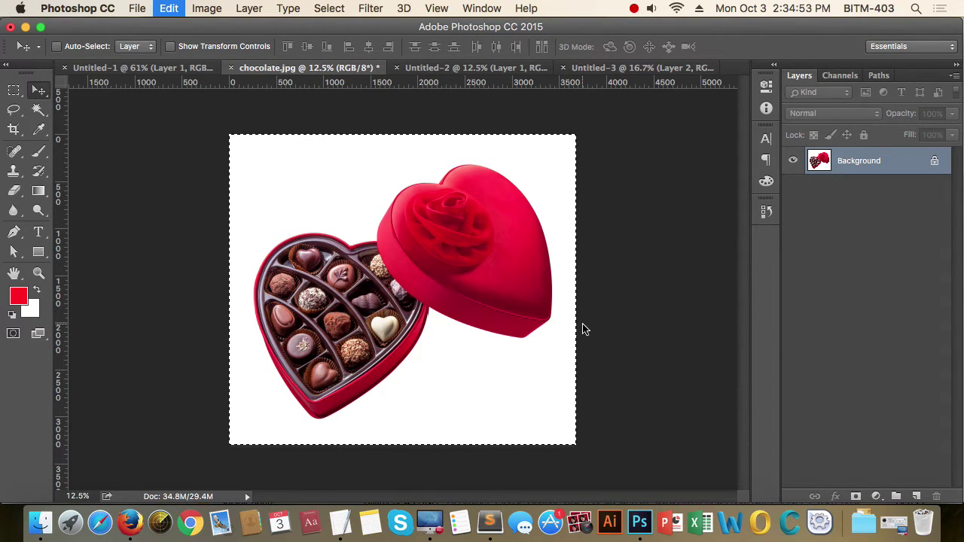
key("super+v")
Step: Flip the chocolate heart box layer horizontally and then vertically
left_click(205, 9)
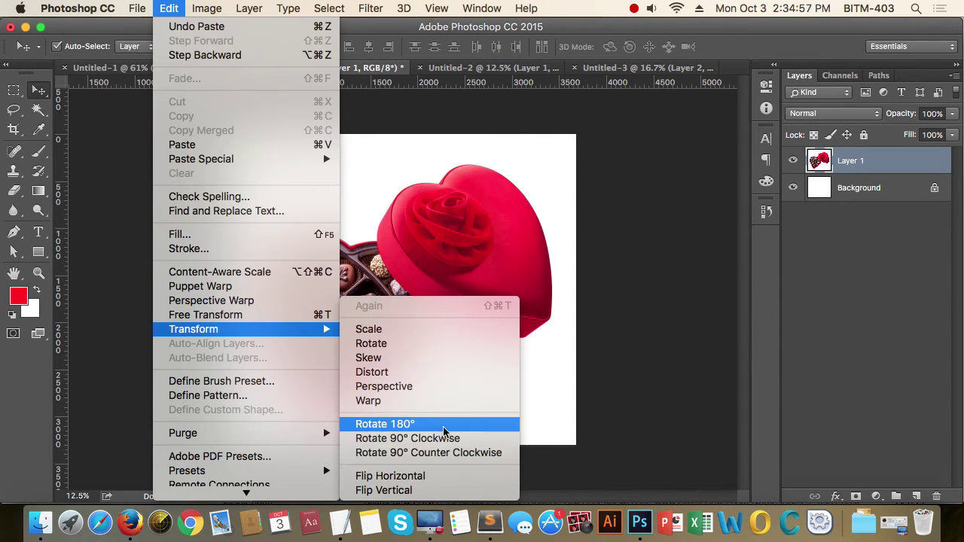
left_click(433, 478)
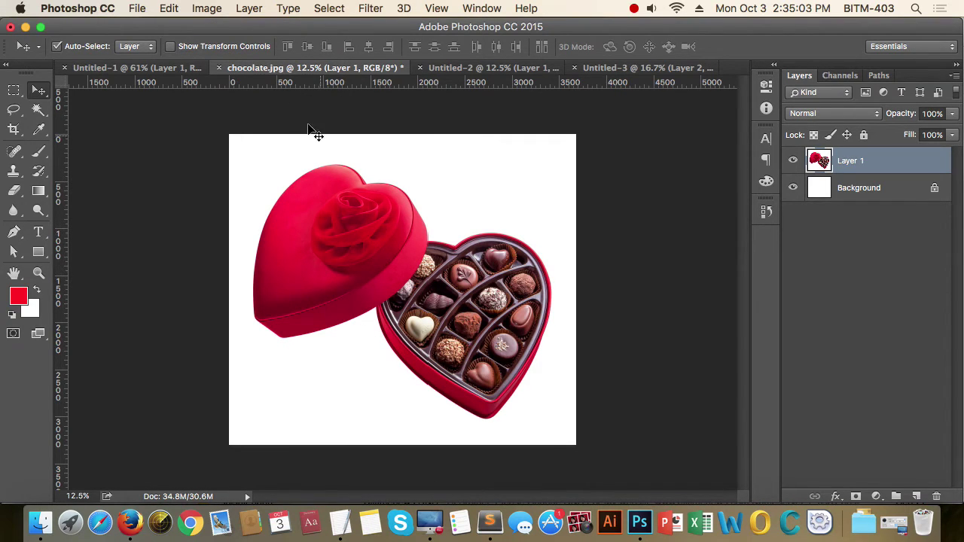
left_click(170, 9)
mouse_move(194, 329)
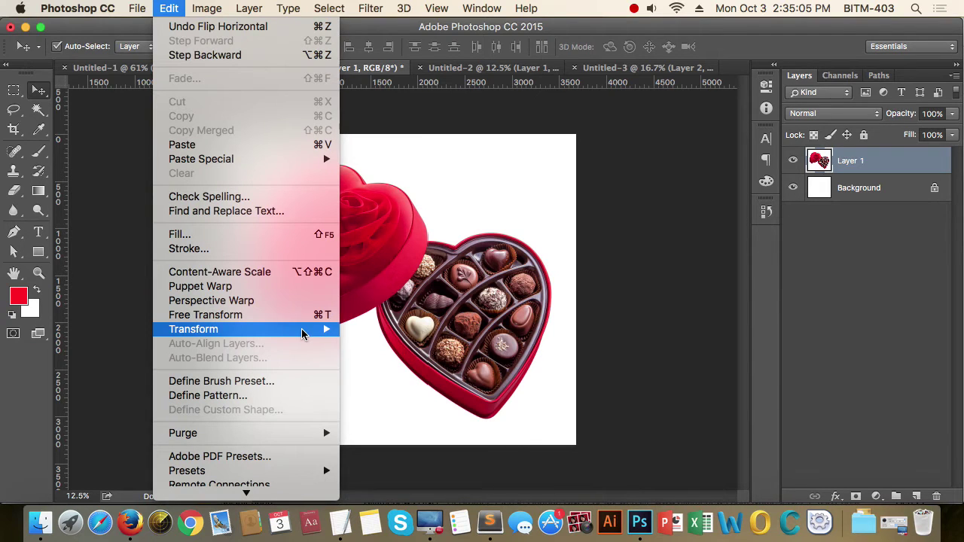
left_click(450, 491)
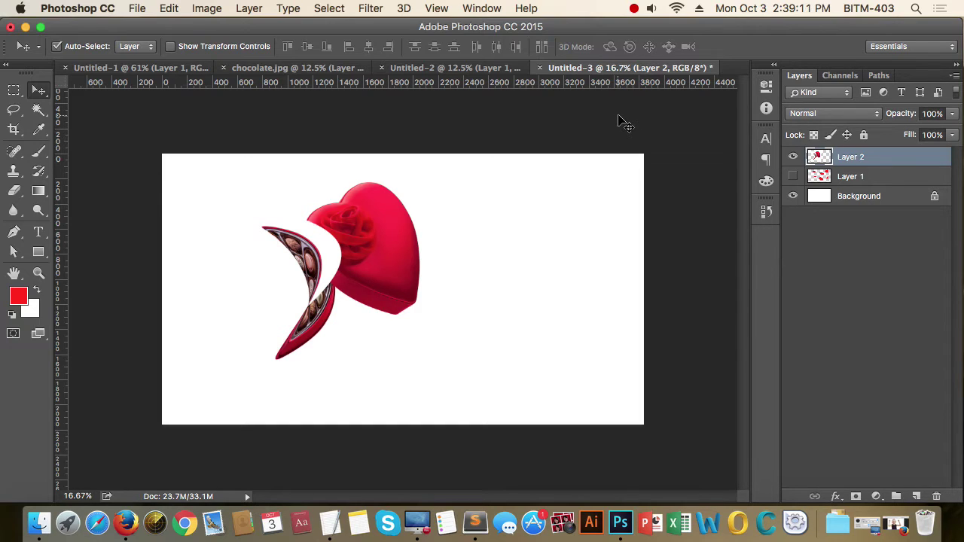
left_click(482, 8)
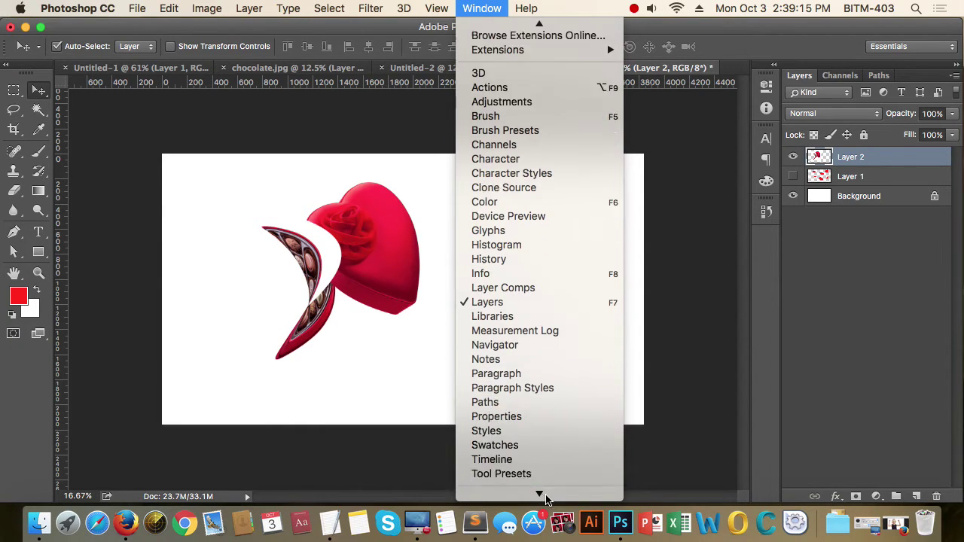
Step: Show the History panel and revert to the state after the first Fill
left_click(547, 201)
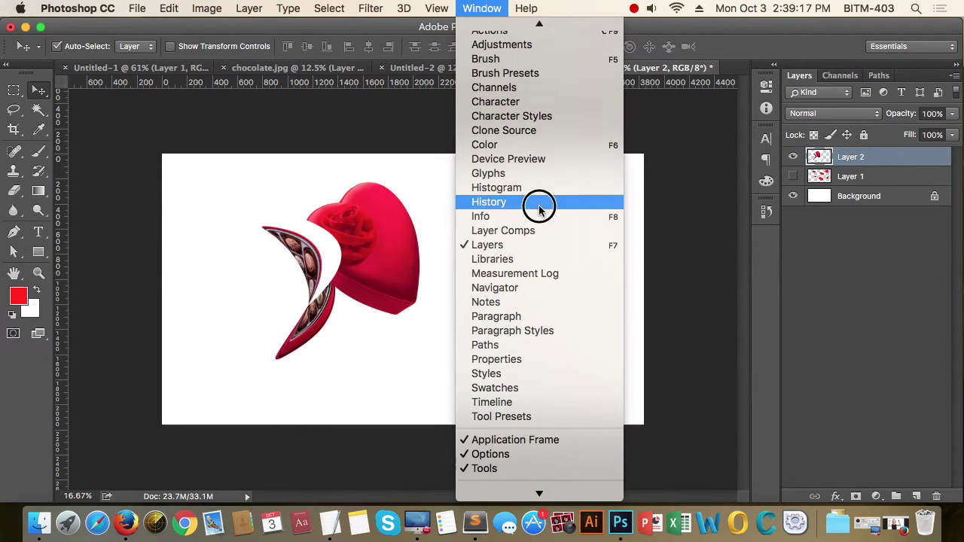
scroll(714, 304, "down", 1)
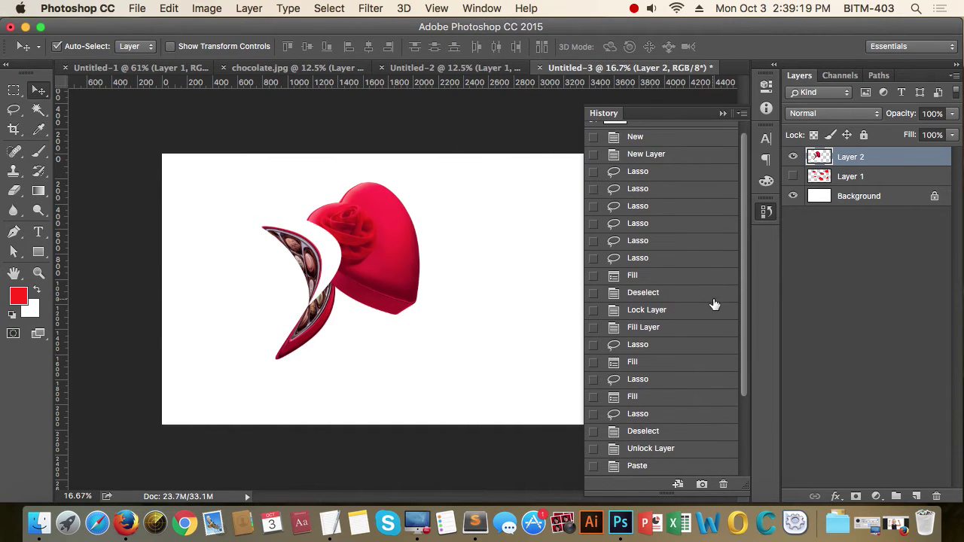
scroll(714, 304, "down", 2)
scroll(714, 305, "down", 1)
scroll(714, 304, "down", 3)
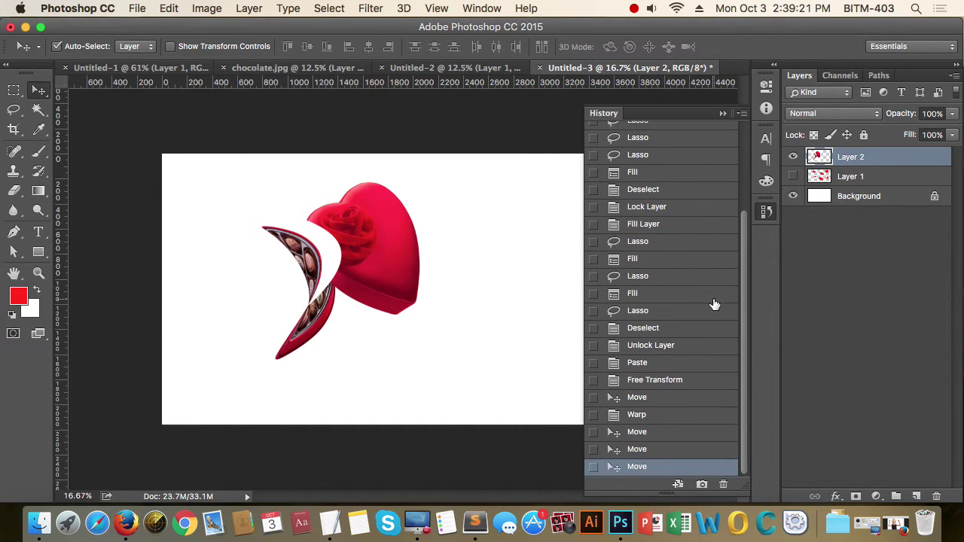
scroll(714, 304, "up", 5)
scroll(714, 304, "up", 2)
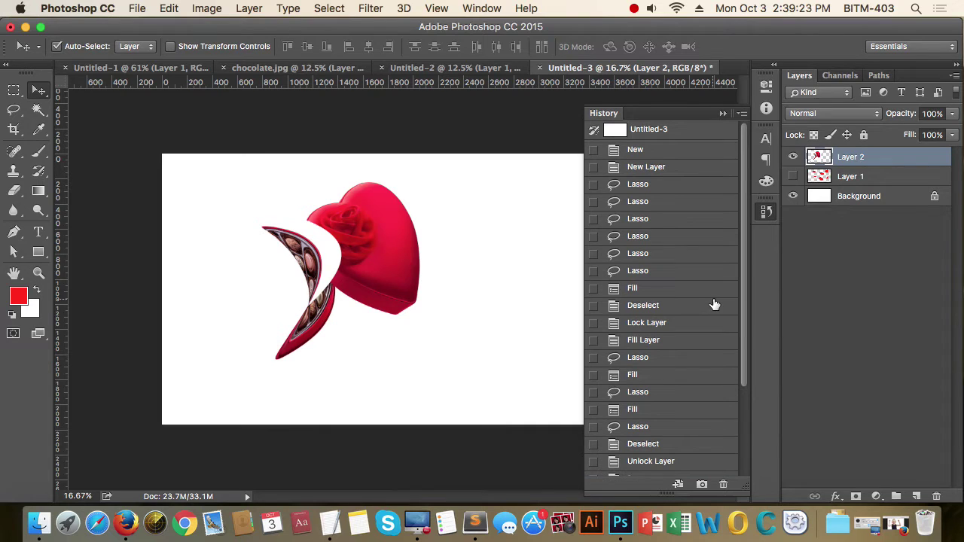
left_click(633, 288)
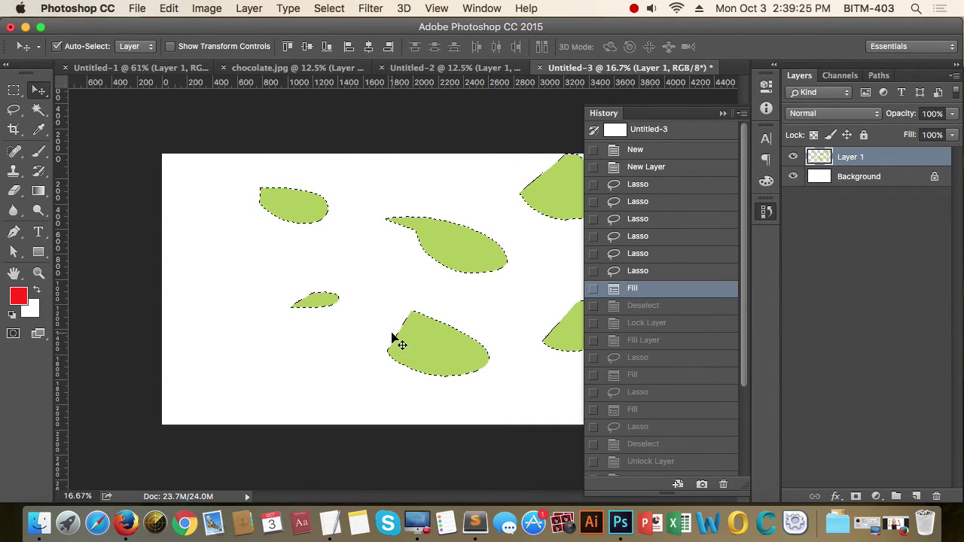
Step: Jump through the Warp, Lasso and Free Transform states, ending on the latest Move state
scroll(660, 383, "down", 4)
scroll(684, 385, "down", 3)
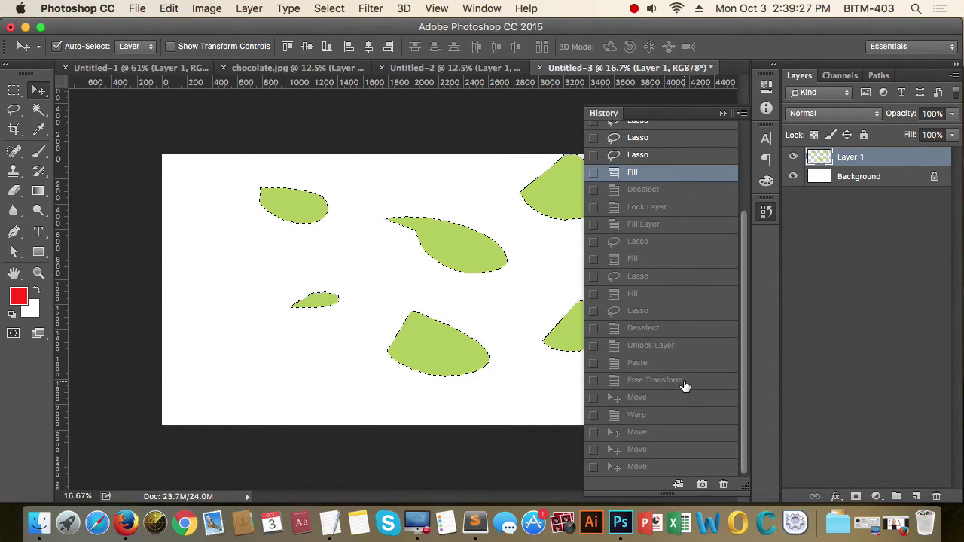
left_click(639, 414)
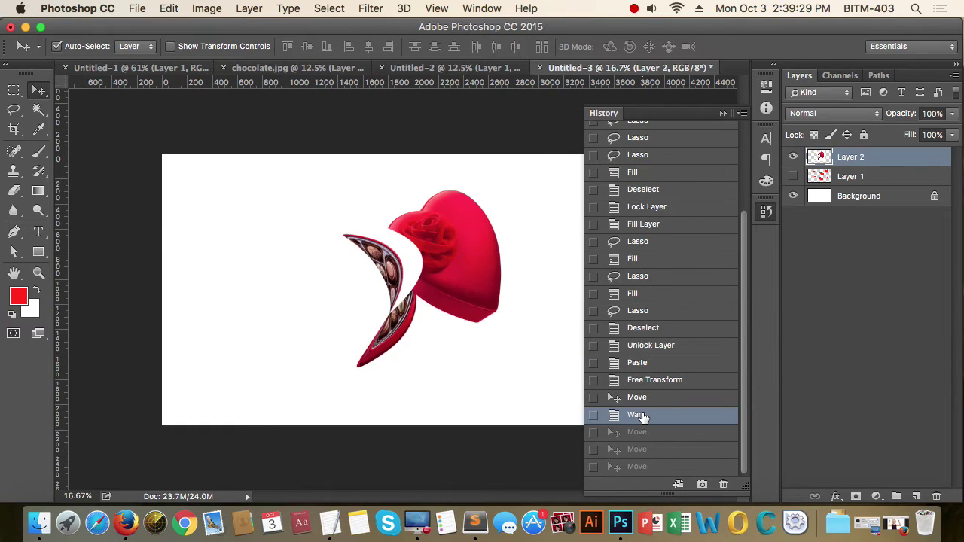
left_click(645, 312)
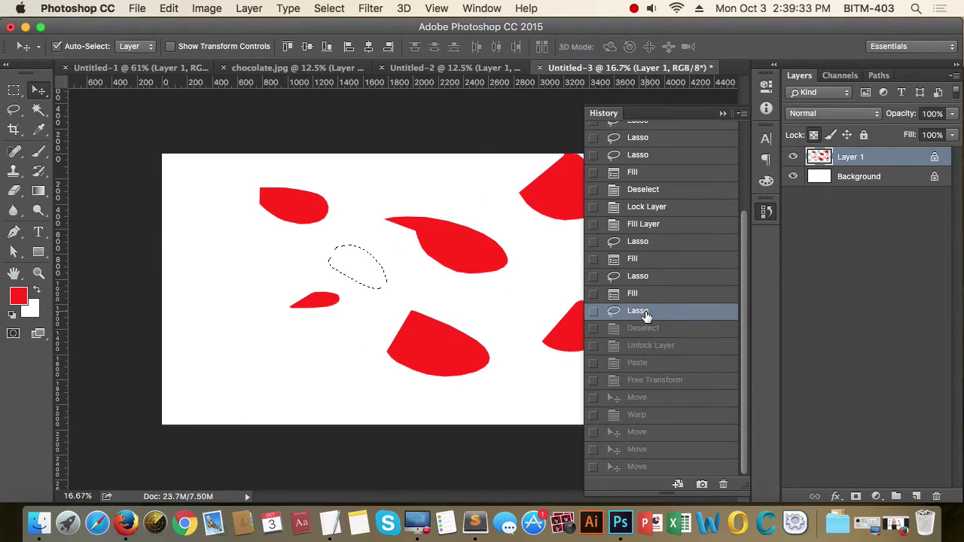
left_click(672, 379)
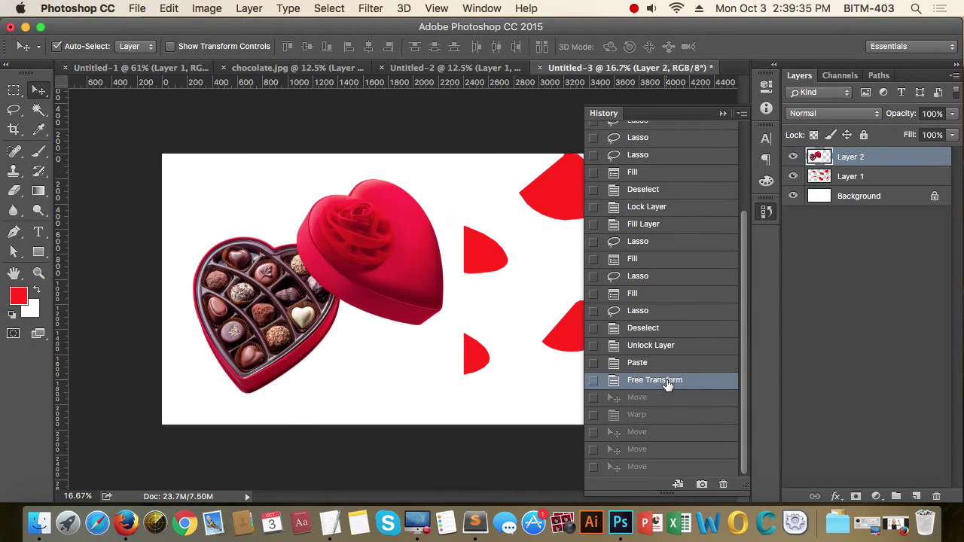
left_click(664, 416)
left_click(667, 434)
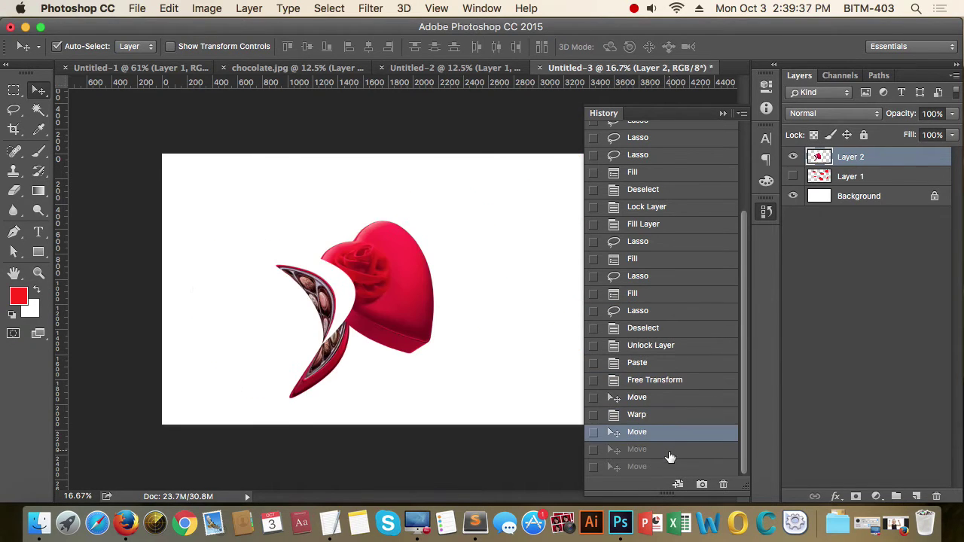
left_click(668, 450)
left_click(668, 467)
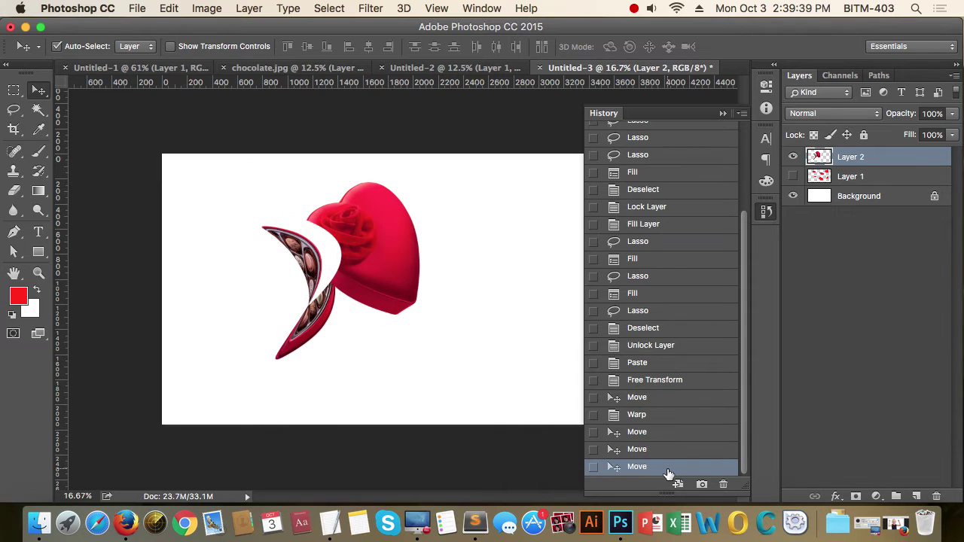
scroll(668, 473, "up", 5)
scroll(669, 411, "up", 1)
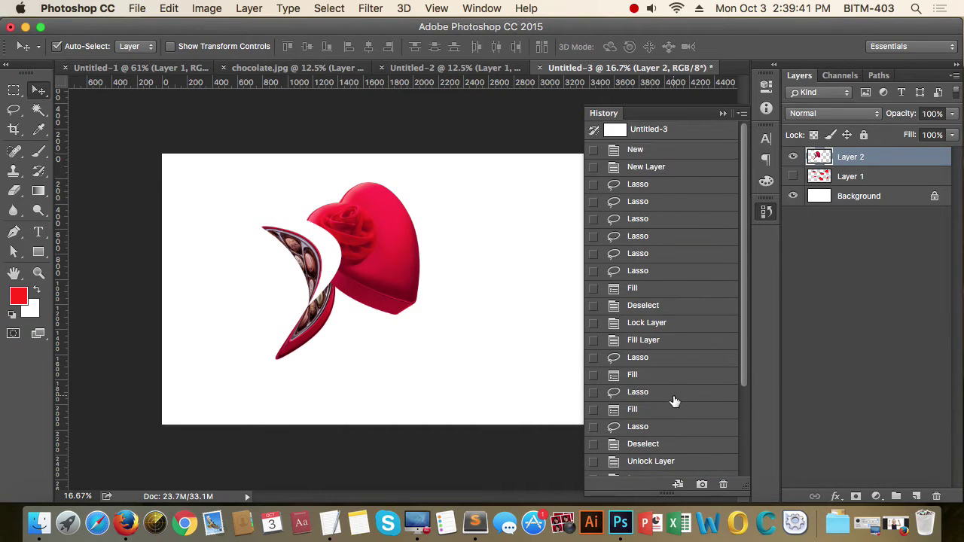
scroll(674, 401, "down", 6)
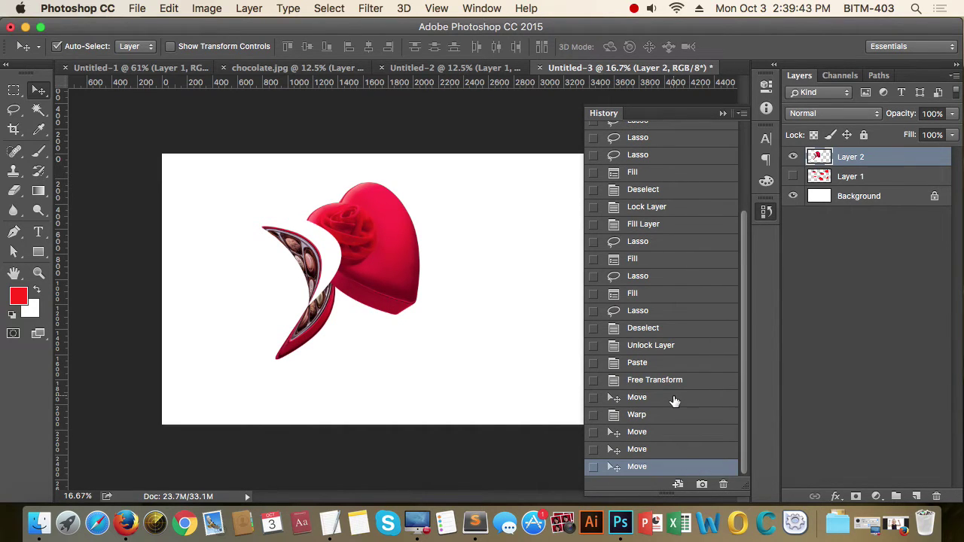
scroll(674, 400, "up", 3)
scroll(674, 401, "up", 3)
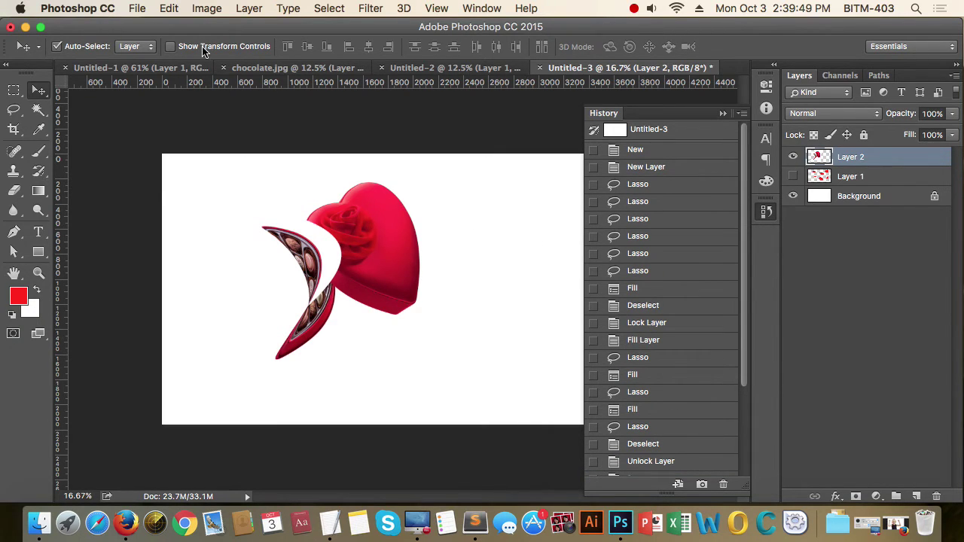
Step: In Performance preferences, slide History States up to 1000, then down to 71
left_click(97, 12)
mouse_move(79, 55)
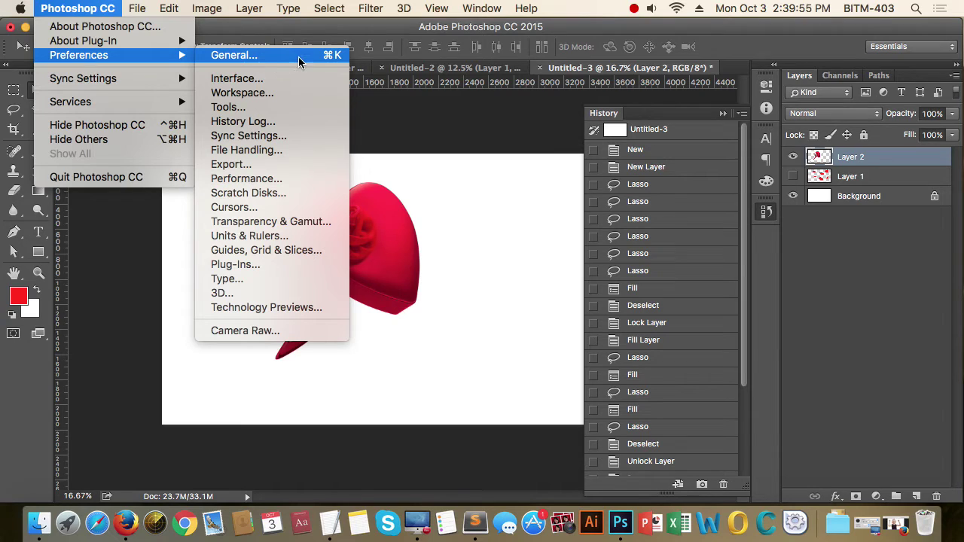
left_click(276, 185)
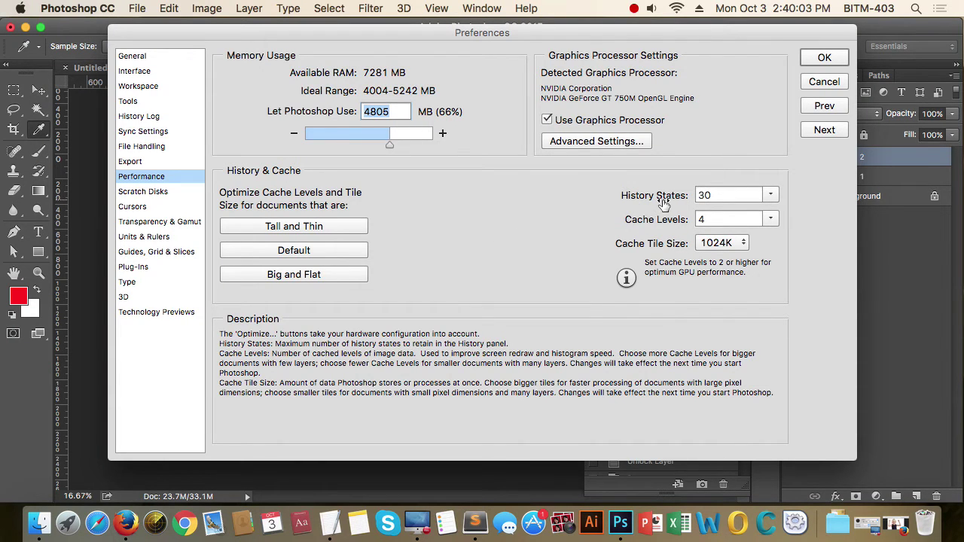
left_click(771, 196)
left_click_drag(773, 211, 824, 215)
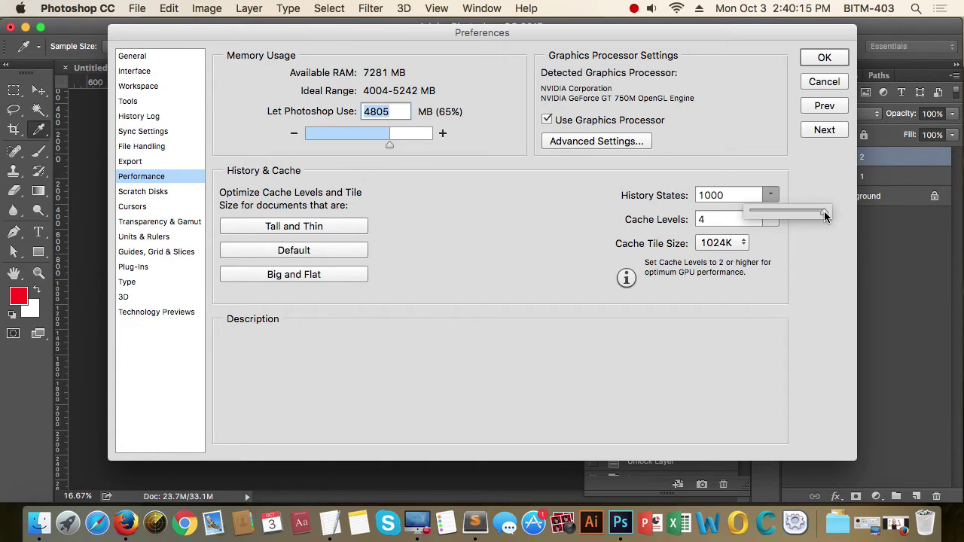
mouse_move(824, 215)
left_mouse_down()
mouse_move(768, 213)
mouse_move(786, 214)
left_mouse_up()
mouse_move(729, 195)
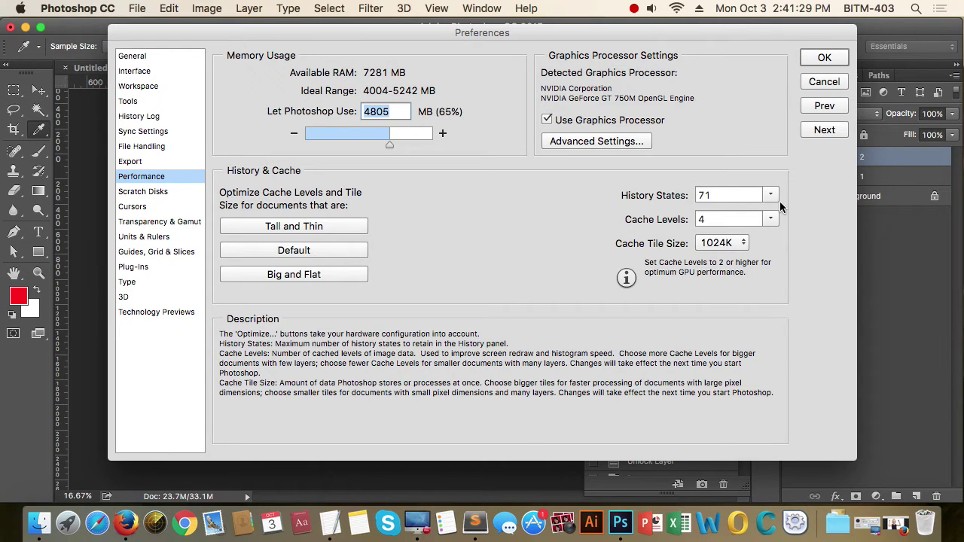
Step: Cancel the Preferences dialog without saving and scroll through the History panel
left_click(826, 87)
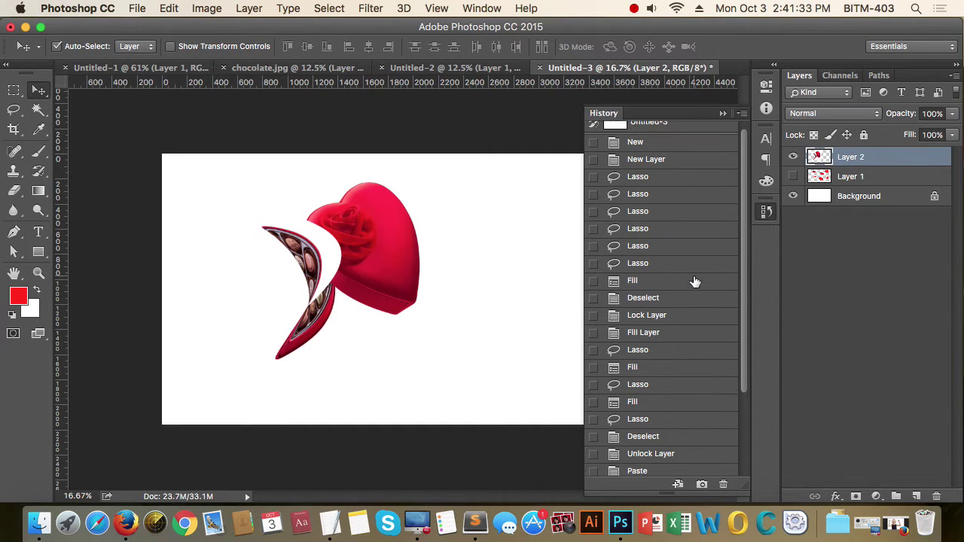
scroll(693, 279, "down", 3)
scroll(685, 327, "down", 3)
scroll(690, 345, "up", 5)
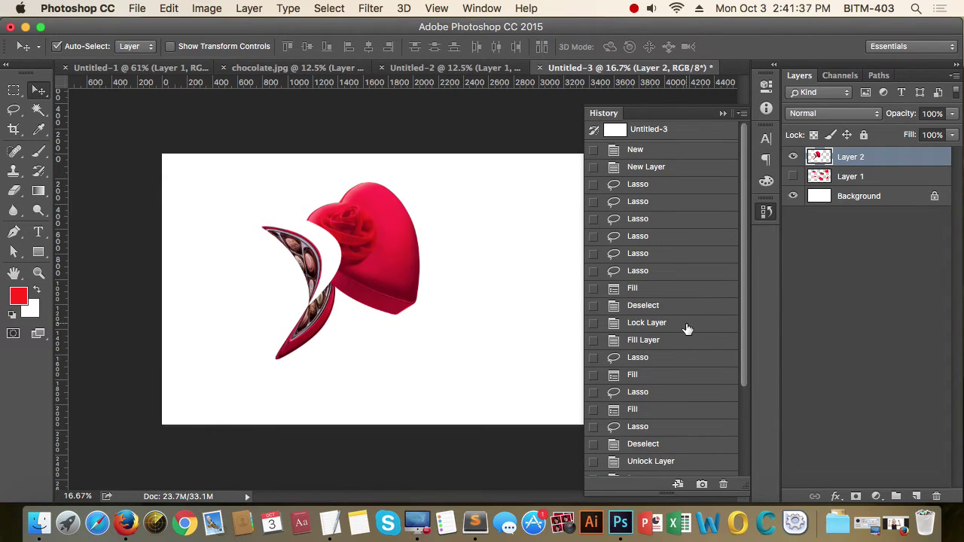
scroll(686, 181, "down", 1)
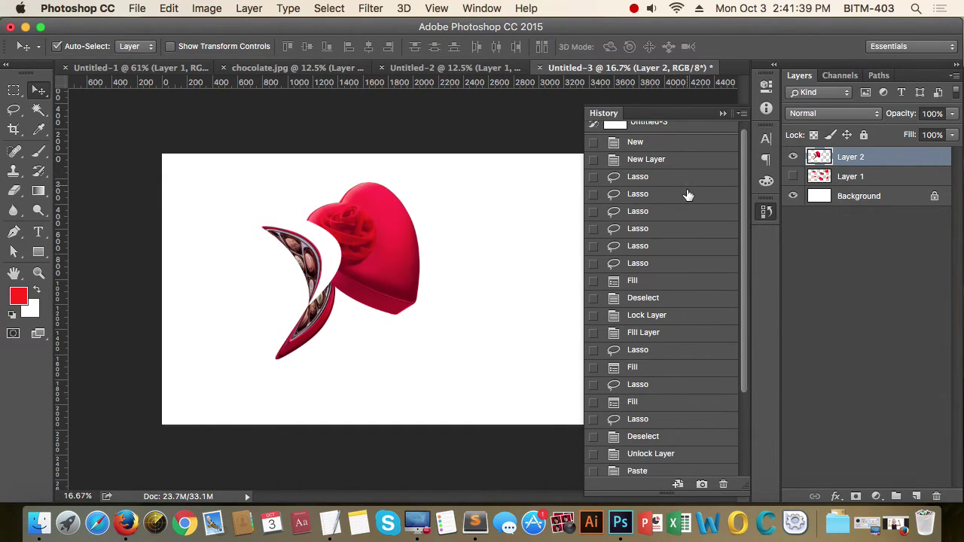
scroll(682, 317, "down", 3)
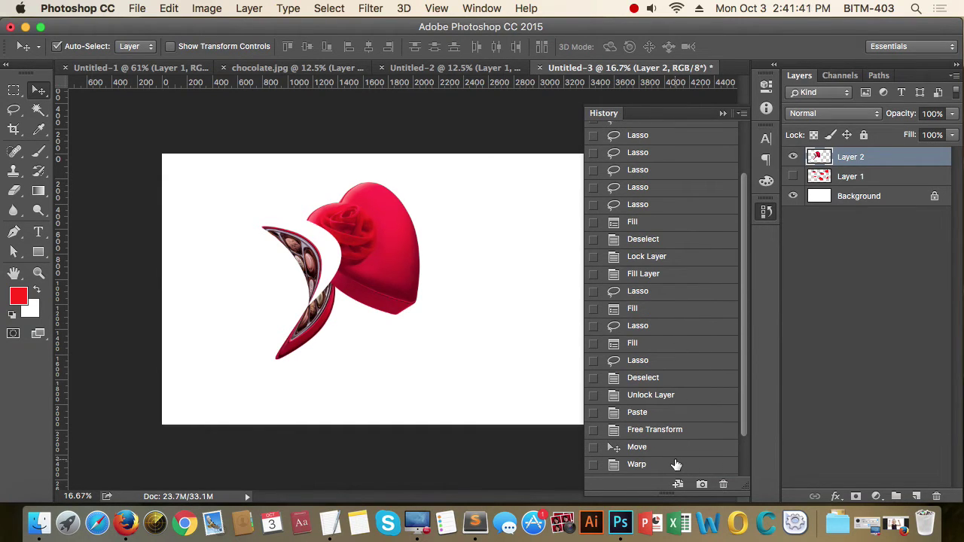
scroll(676, 465, "up", 4)
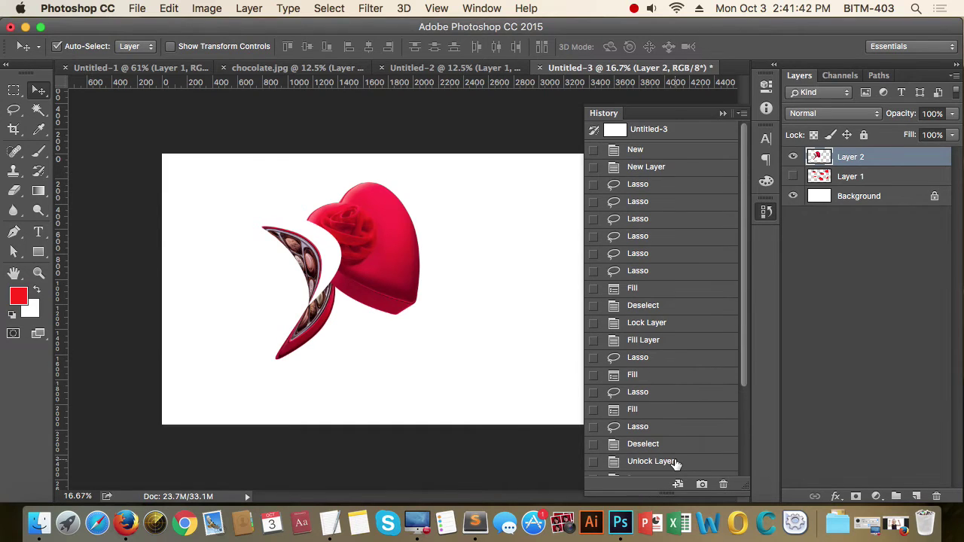
left_click(167, 9)
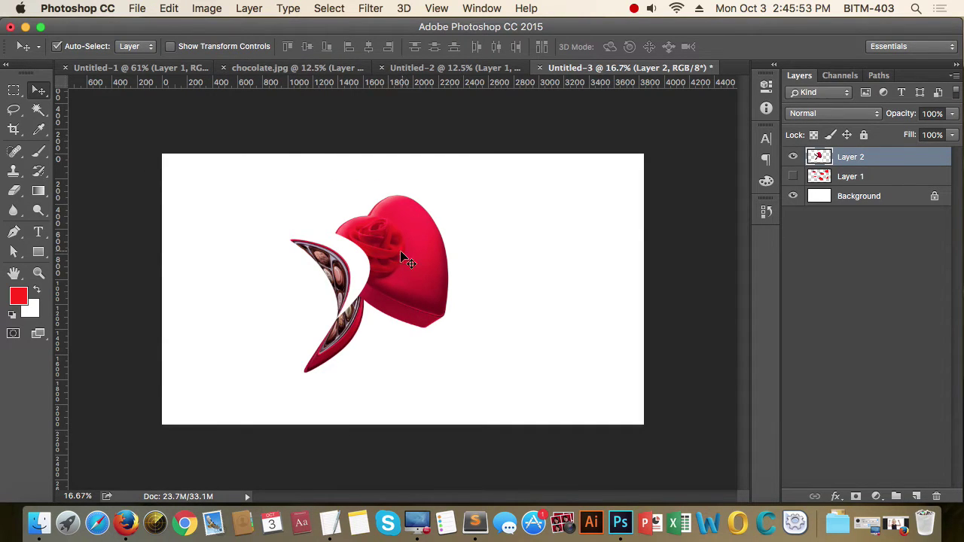
Step: Try the Path Selection tool, then use Rectangular Marquee to select a rectangle right of the heart
left_click(16, 255)
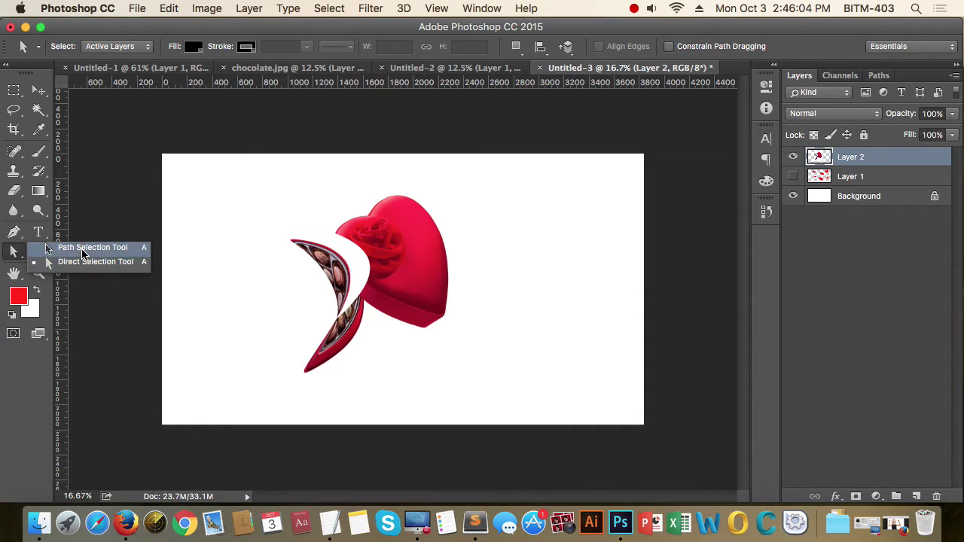
left_click(82, 248)
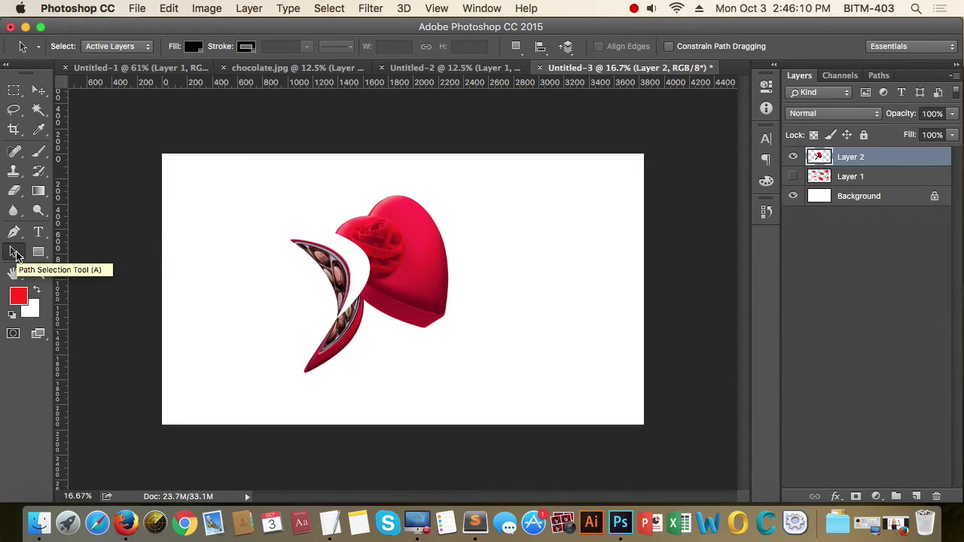
left_click(15, 256)
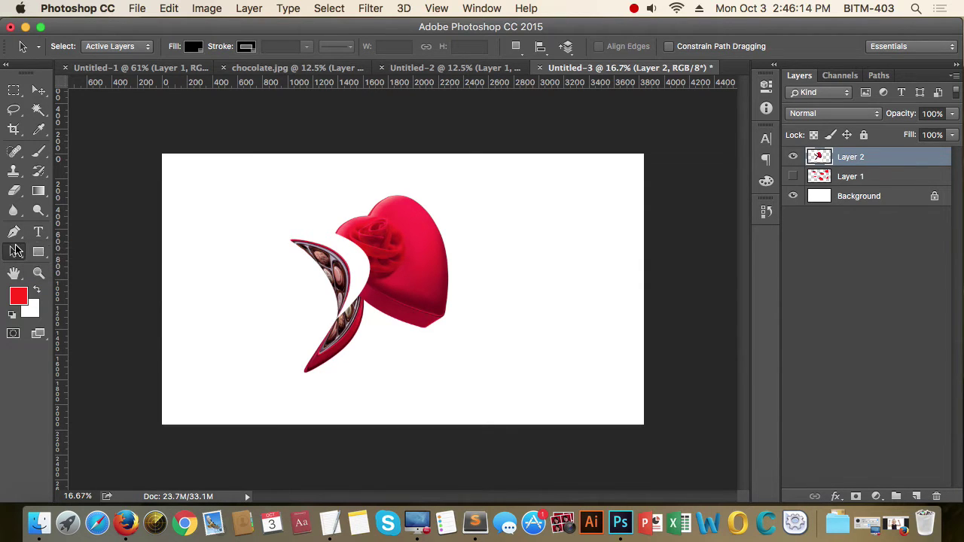
left_click(13, 92)
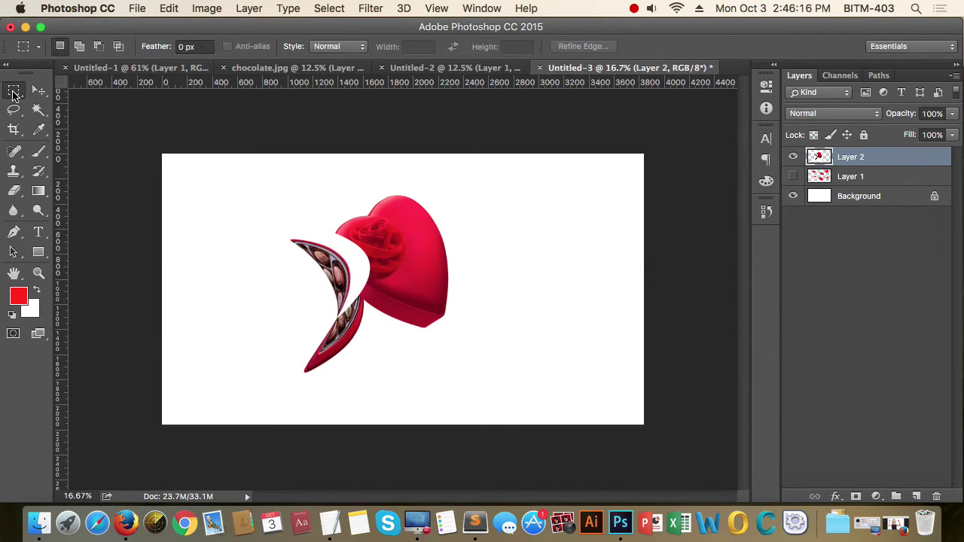
left_click(13, 92)
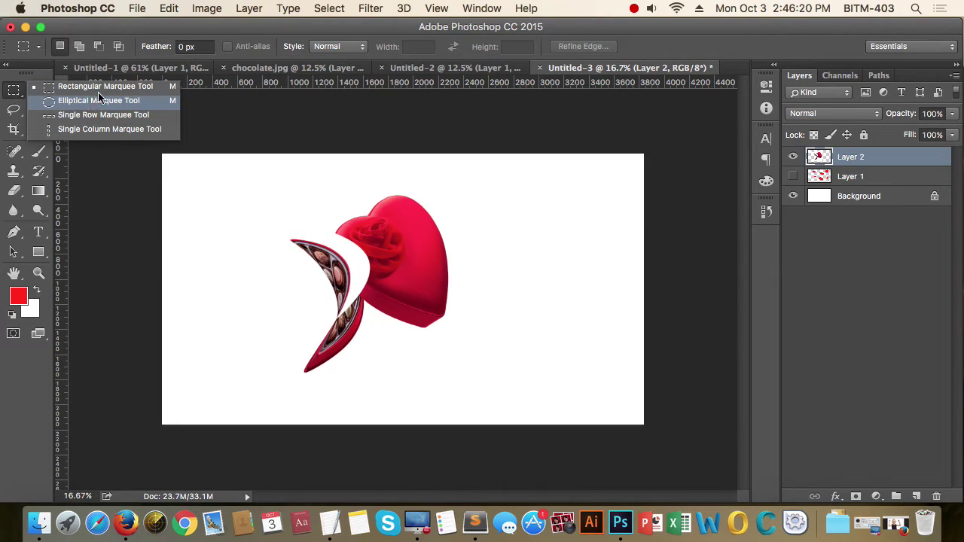
left_click(12, 95)
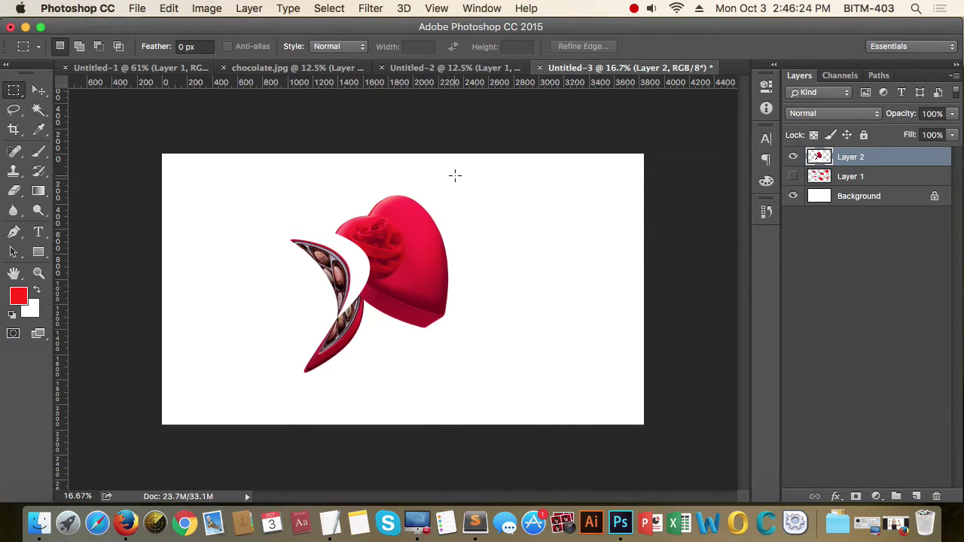
left_click_drag(458, 181, 606, 283)
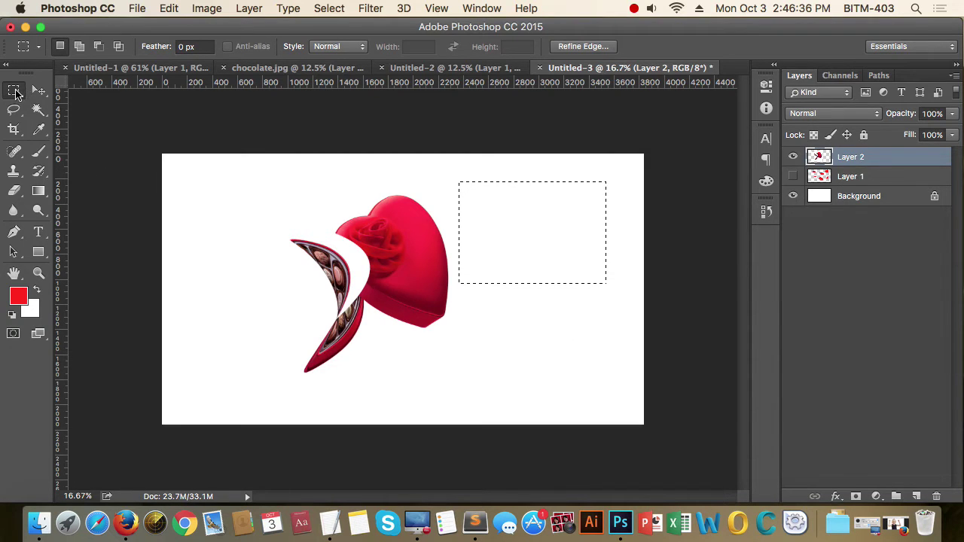
Step: Clear the old selection and start a new rectangular marquee near the heart
left_click(16, 91)
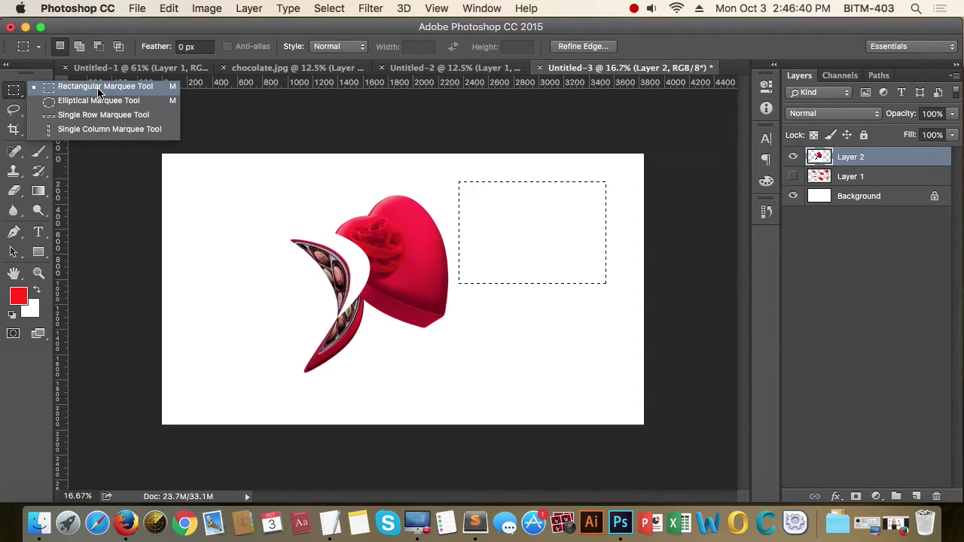
left_click(98, 88)
left_click(394, 219)
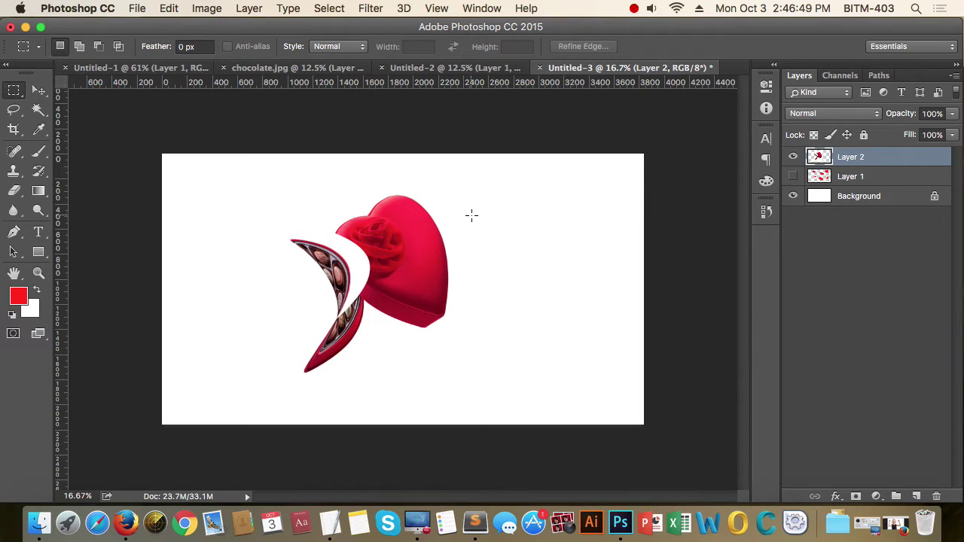
mouse_move(446, 189)
left_mouse_down()
mouse_move(600, 286)
mouse_move(548, 259)
left_mouse_up()
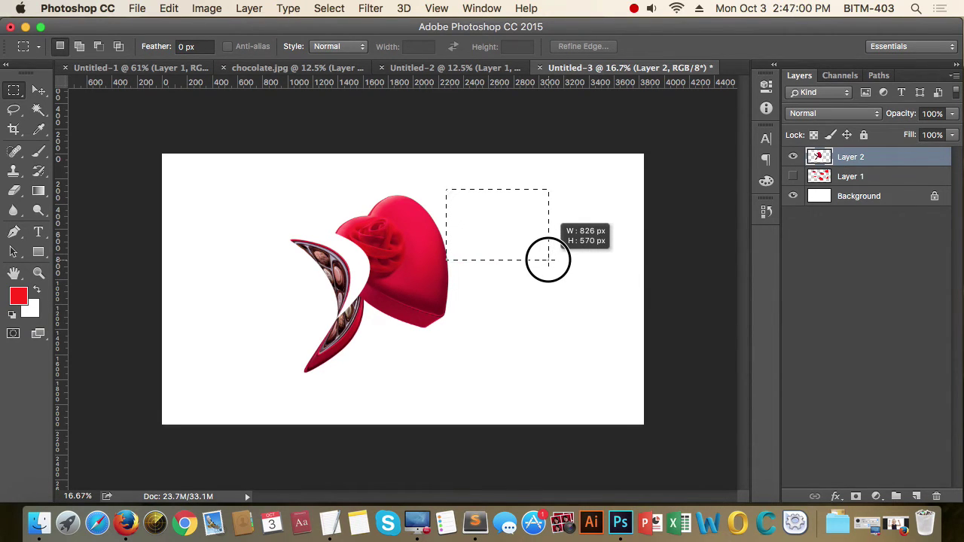
Step: Reposition and enlarge the marquee over the heart's right edge, check Layer 2, and copy it
key("space")
mouse_move(549, 260)
left_mouse_down()
mouse_move(370, 255)
mouse_move(291, 237)
mouse_move(286, 254)
mouse_move(301, 266)
mouse_move(238, 237)
mouse_move(238, 218)
mouse_move(227, 221)
mouse_move(348, 278)
mouse_move(236, 226)
mouse_move(712, 392)
mouse_move(637, 370)
mouse_move(665, 381)
mouse_move(678, 378)
mouse_move(493, 304)
mouse_move(419, 297)
mouse_move(609, 372)
mouse_move(411, 288)
mouse_move(527, 326)
left_mouse_up()
key("alt")
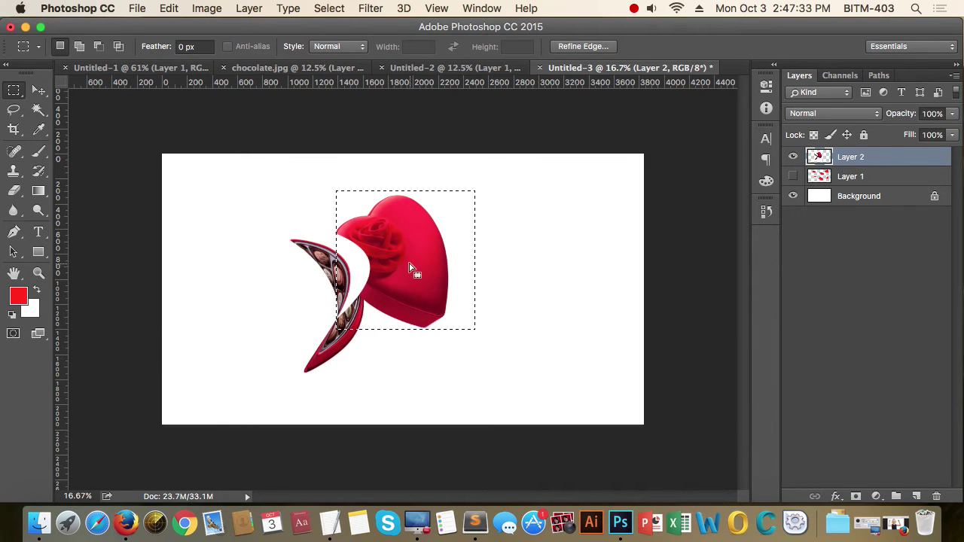
left_click_drag(391, 259, 482, 263)
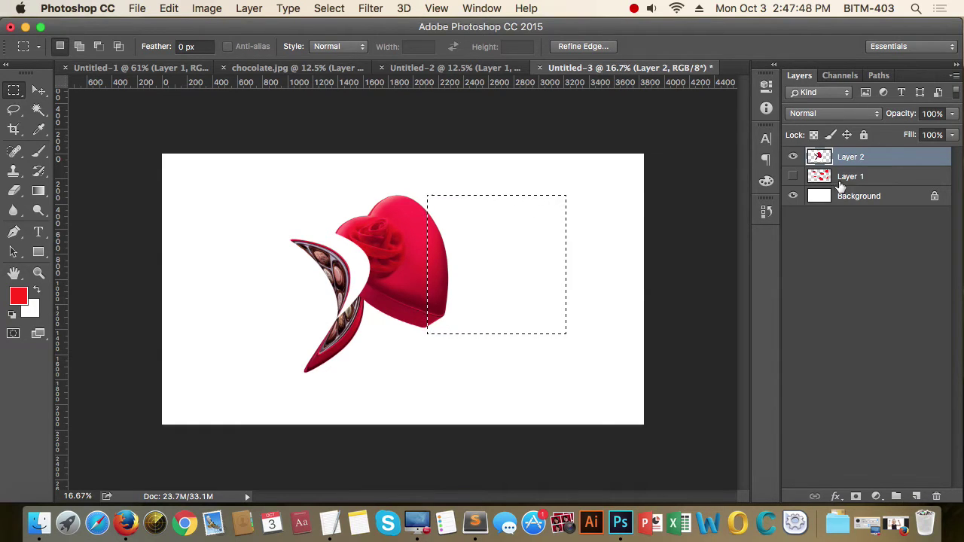
left_click(792, 157)
left_click(792, 157)
left_click(792, 156)
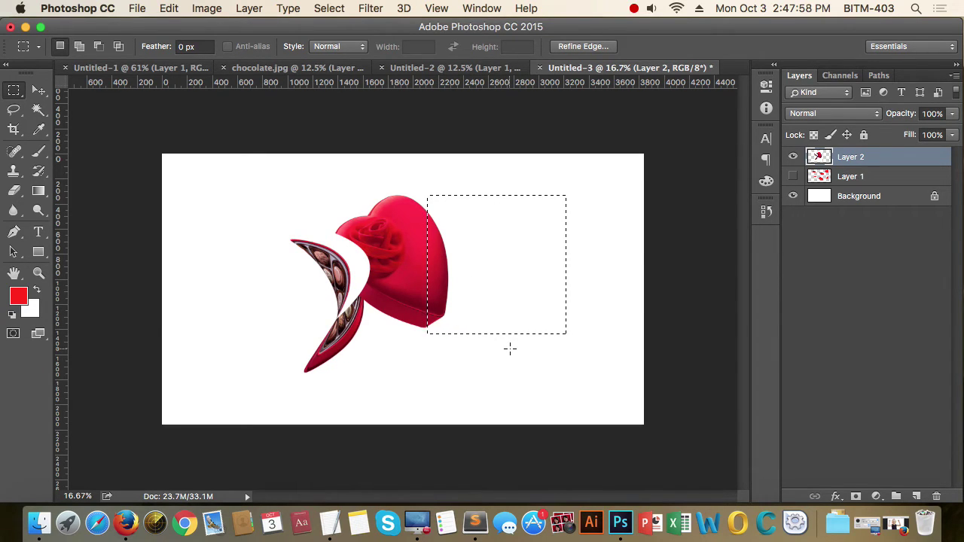
key("super+c")
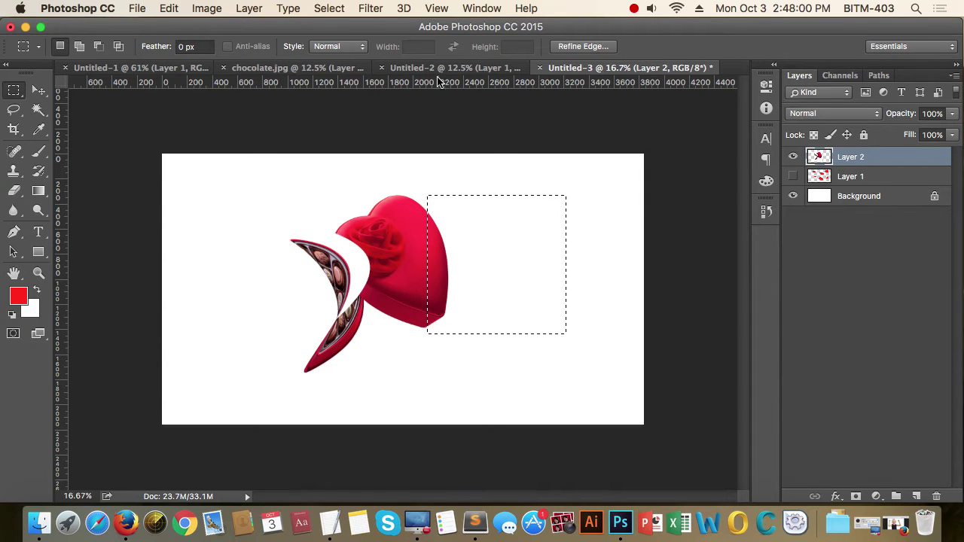
Step: Paste the copied heart slice into the apples image Untitled-2
left_click(439, 68)
key("super+v")
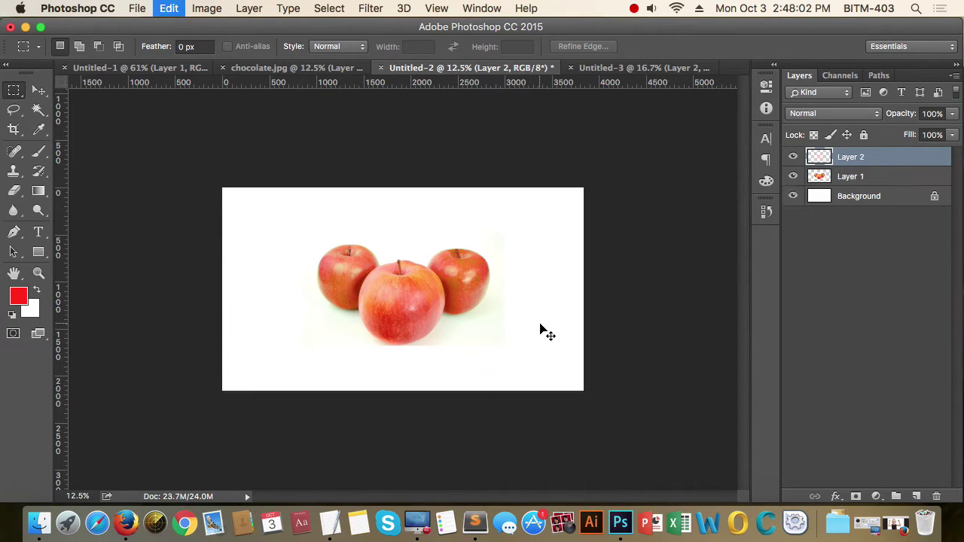
left_click(414, 284)
scroll(414, 284, "up", 3)
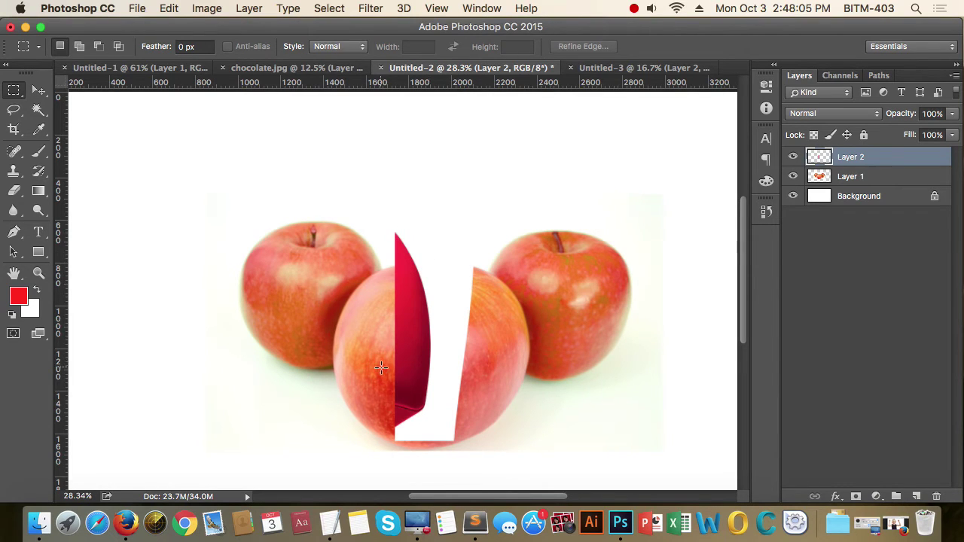
Step: In Untitled-3, erase the selected pixels and fill the selection with the red foreground colour
left_click(636, 69)
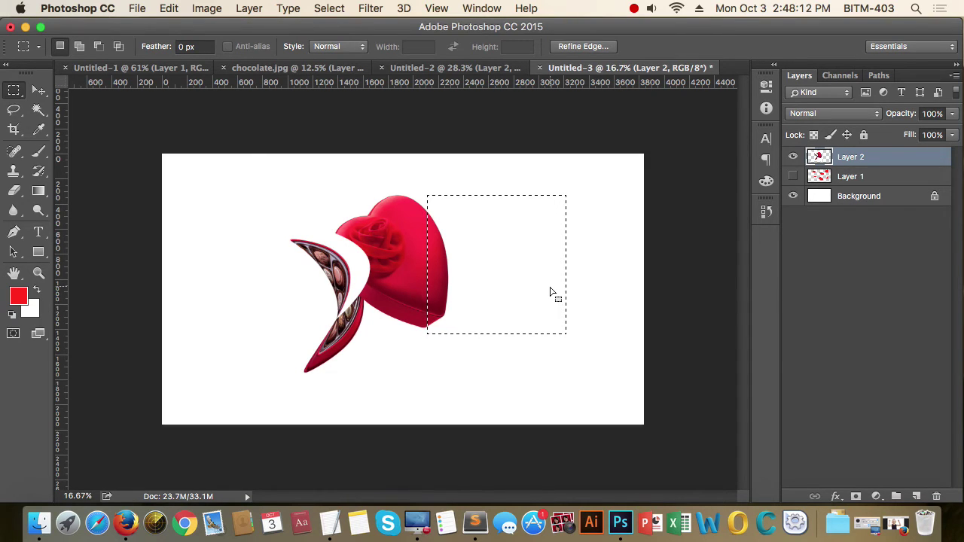
key("Delete")
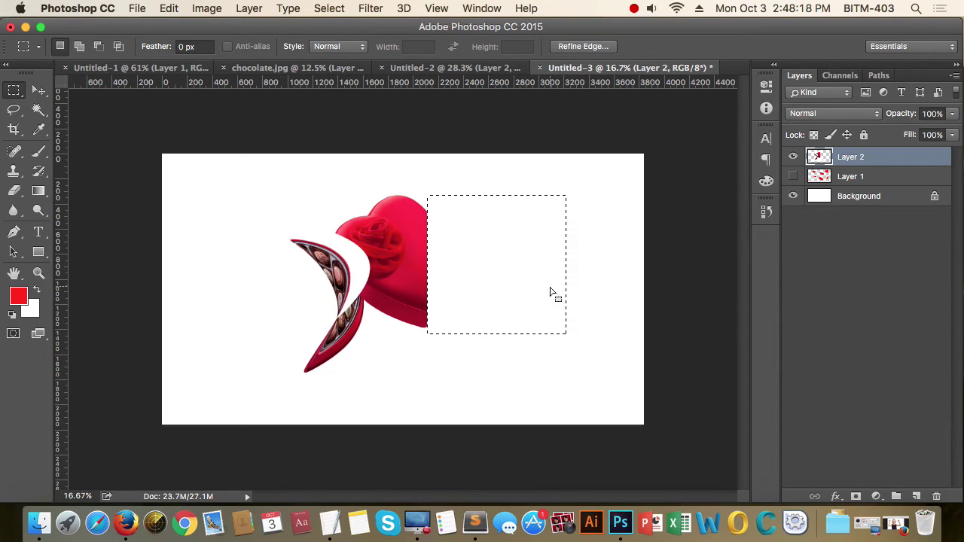
key("alt+BackSpace")
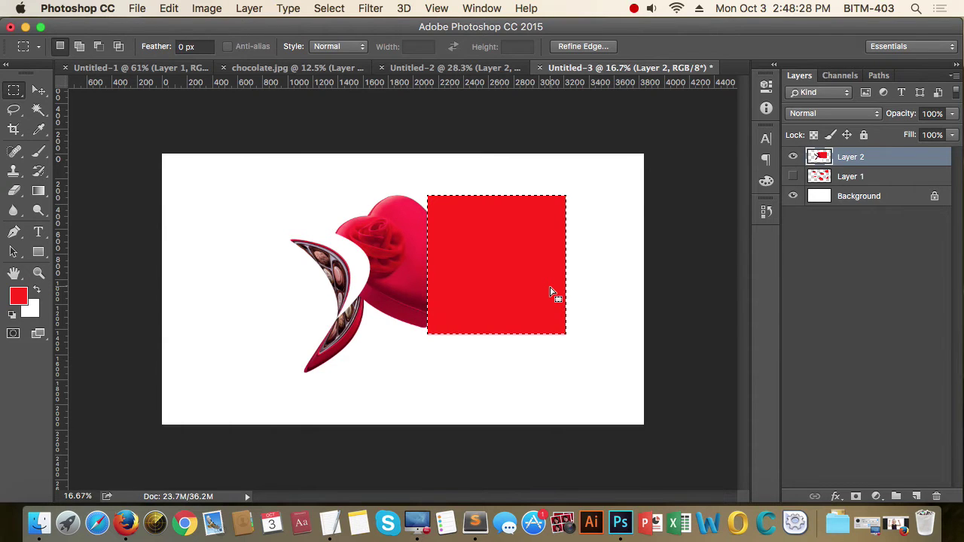
Step: Set the background colour to bright blue #0078ff
left_click(33, 310)
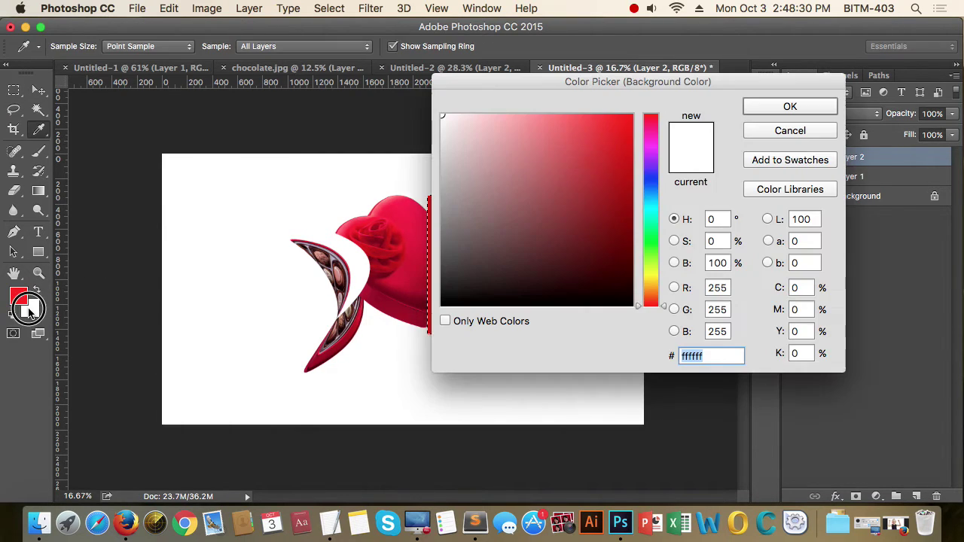
left_click(650, 193)
left_click(631, 115)
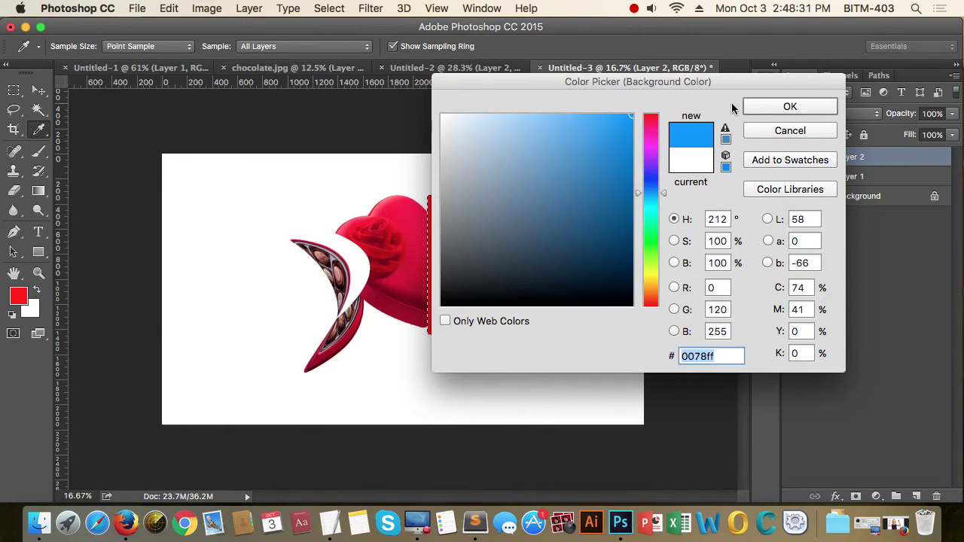
left_click(818, 106)
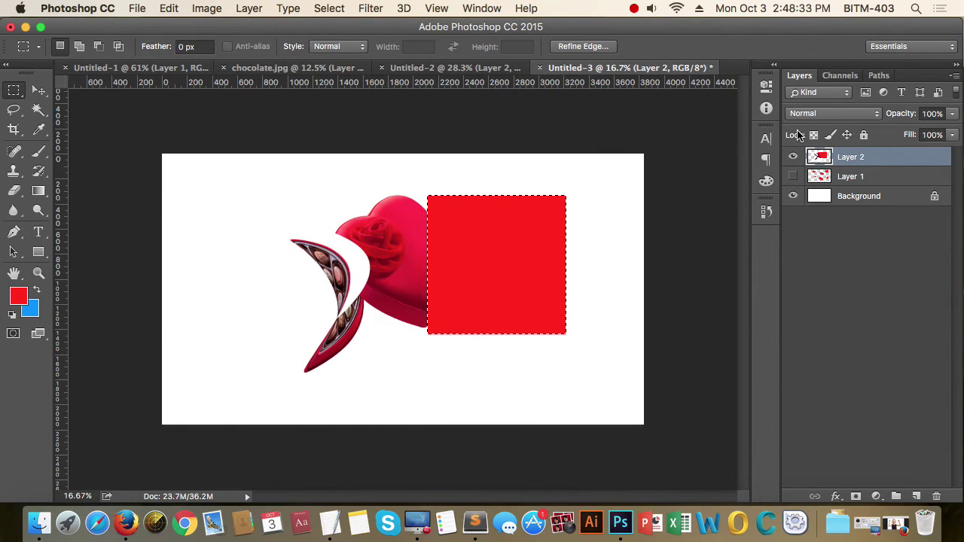
Step: Fill the square with the blue background colour and move the marquee down-left over the heart
key("super+BackSpace")
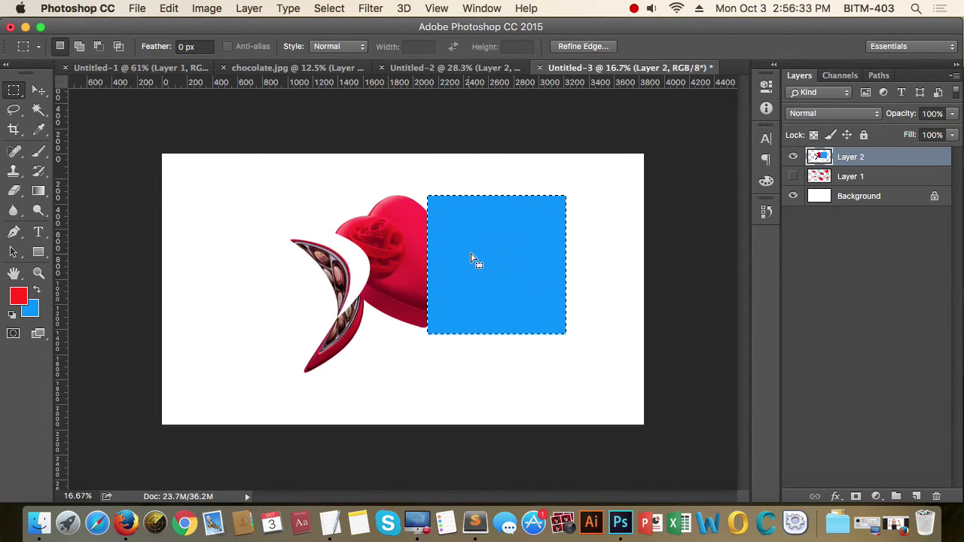
mouse_move(506, 253)
left_mouse_down()
mouse_move(392, 260)
mouse_move(445, 260)
mouse_move(467, 303)
left_mouse_up()
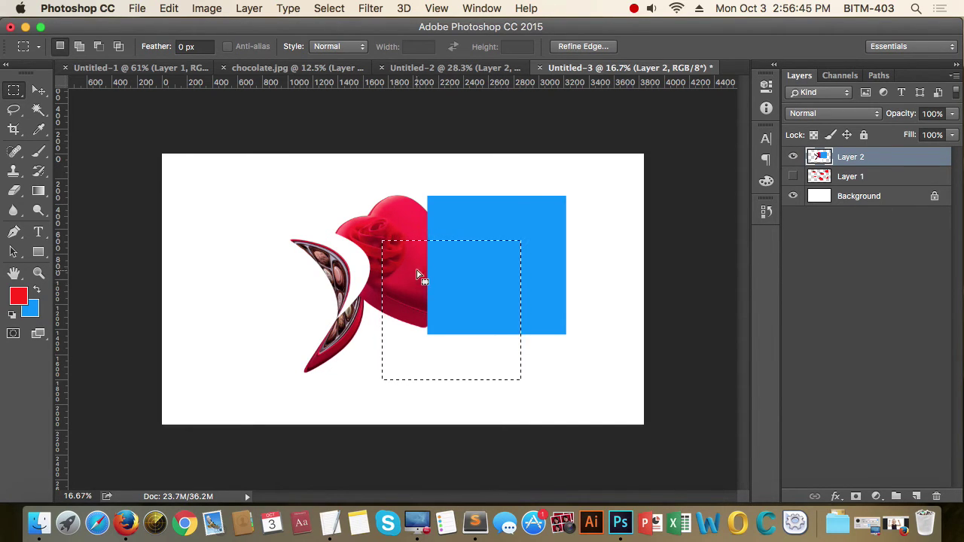
Step: Deselect through Select > Deselect, then undo to bring the selection back
left_click(329, 9)
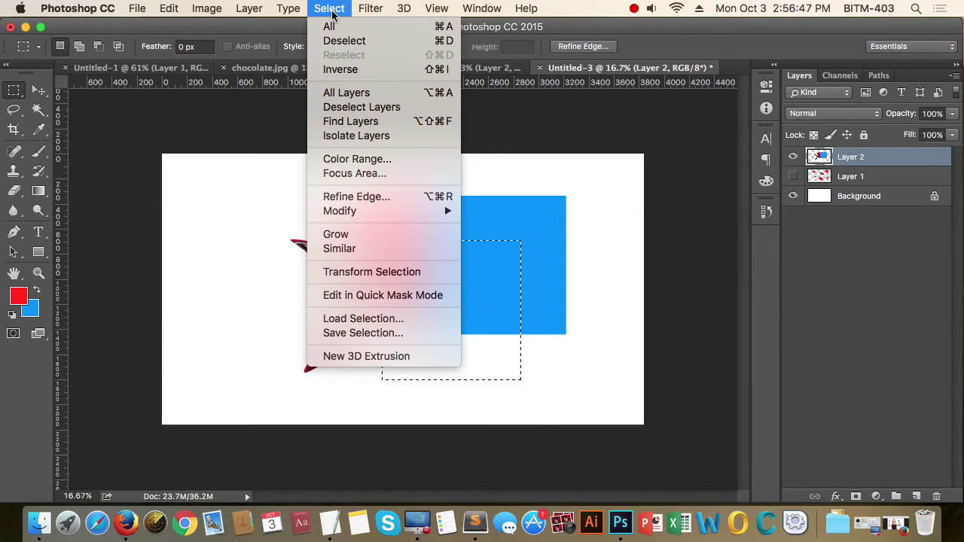
left_click(361, 41)
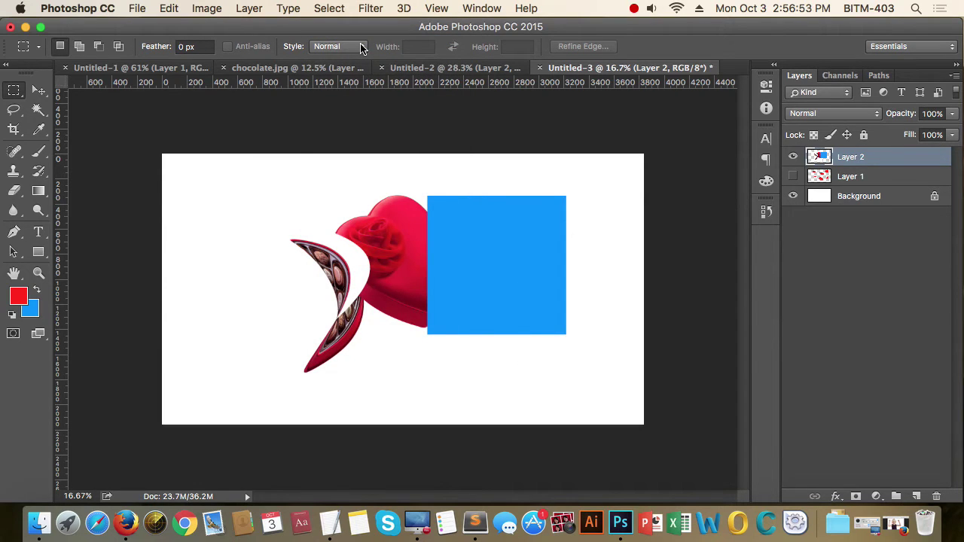
key("ctrl+z")
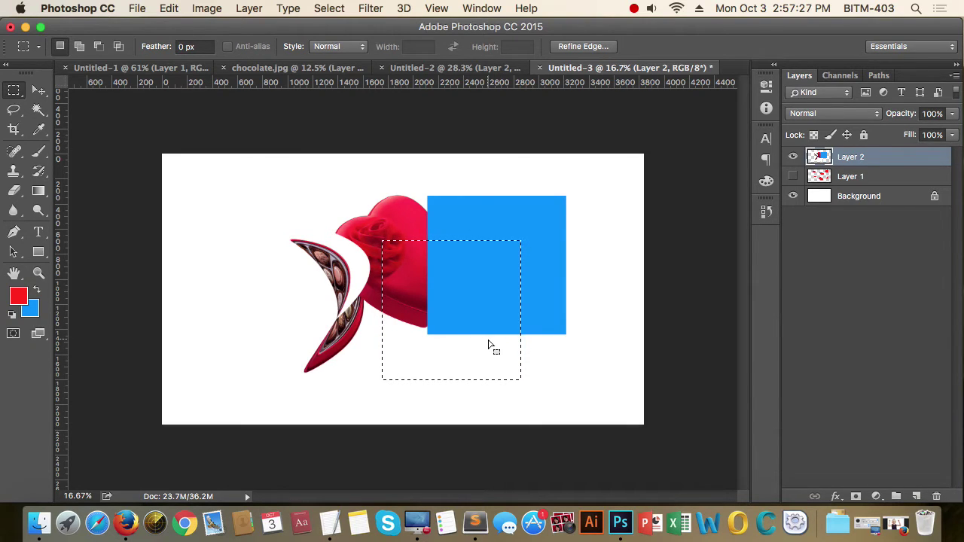
Step: Deselect, draw and shift a new marquee over the heart and square, then deselect again
left_click(471, 323)
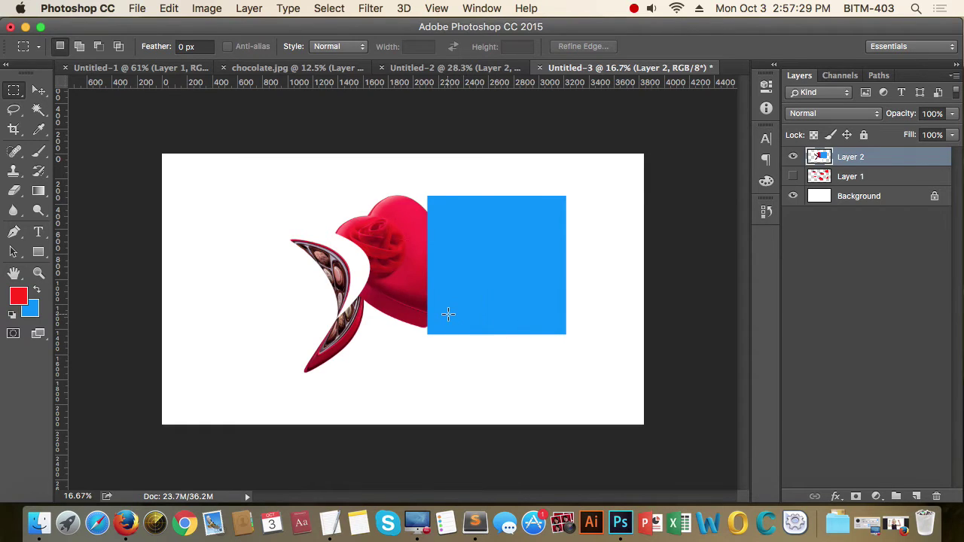
left_click_drag(417, 241, 521, 361)
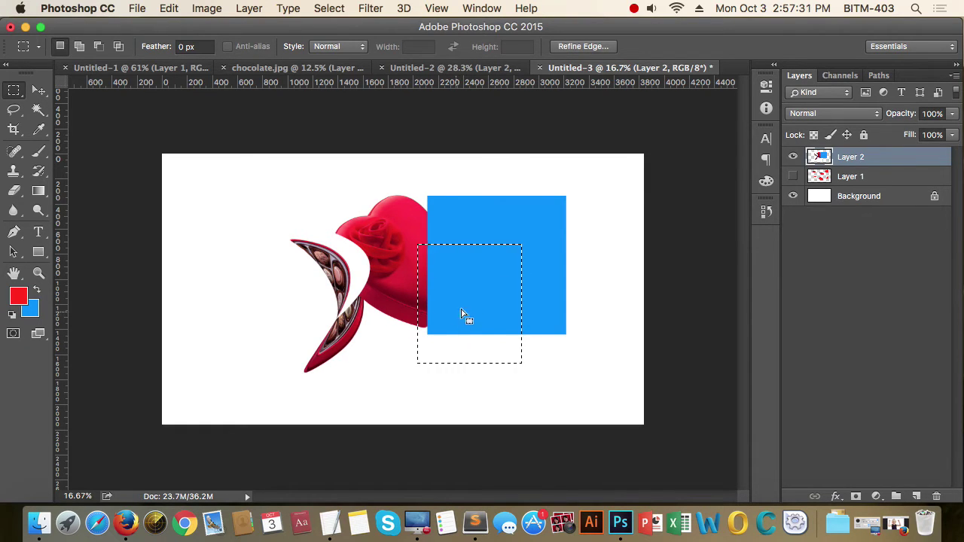
left_click_drag(479, 316, 449, 303)
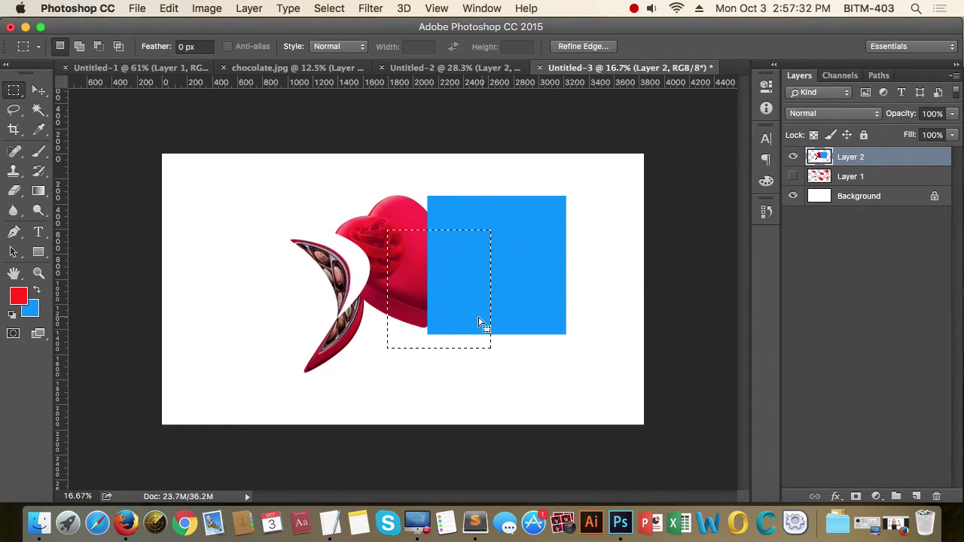
left_click(519, 355)
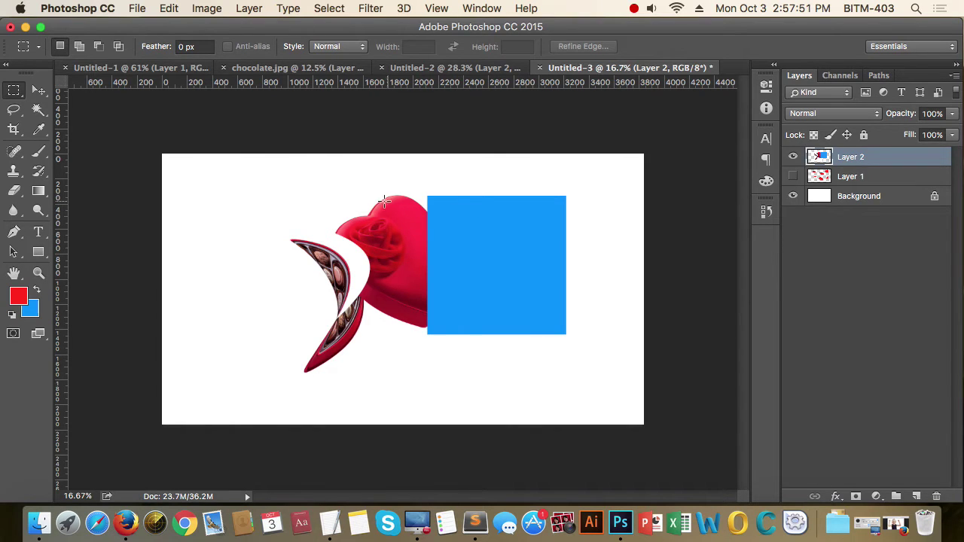
Step: Marquee-select a rectangle around the heart and blue square, nudged slightly up-left, and open the Select menu
left_click_drag(368, 194, 588, 369)
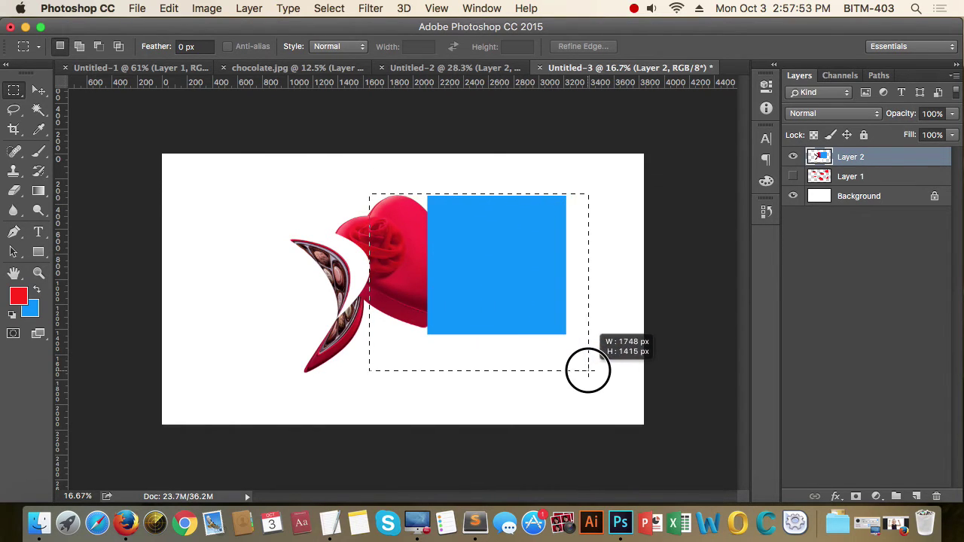
left_click_drag(483, 251, 479, 233)
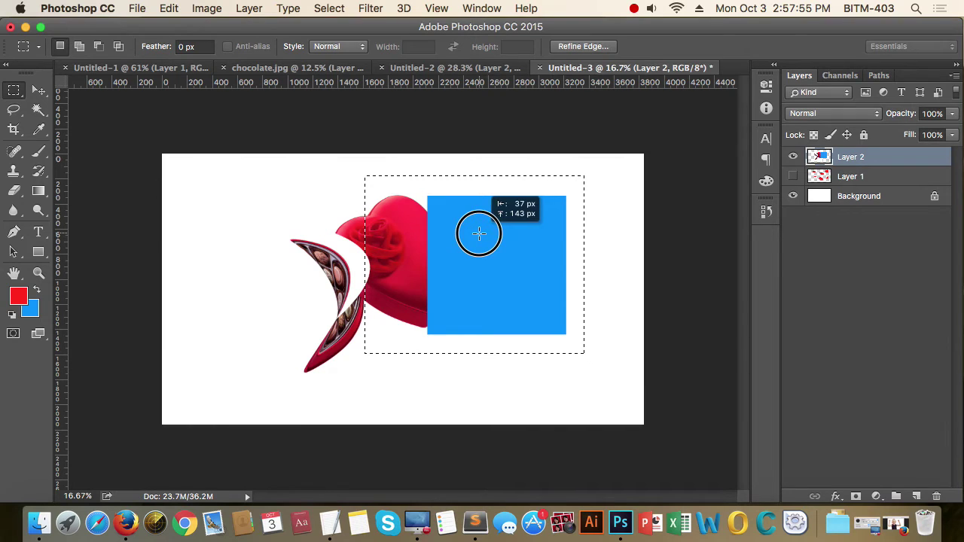
left_click(341, 9)
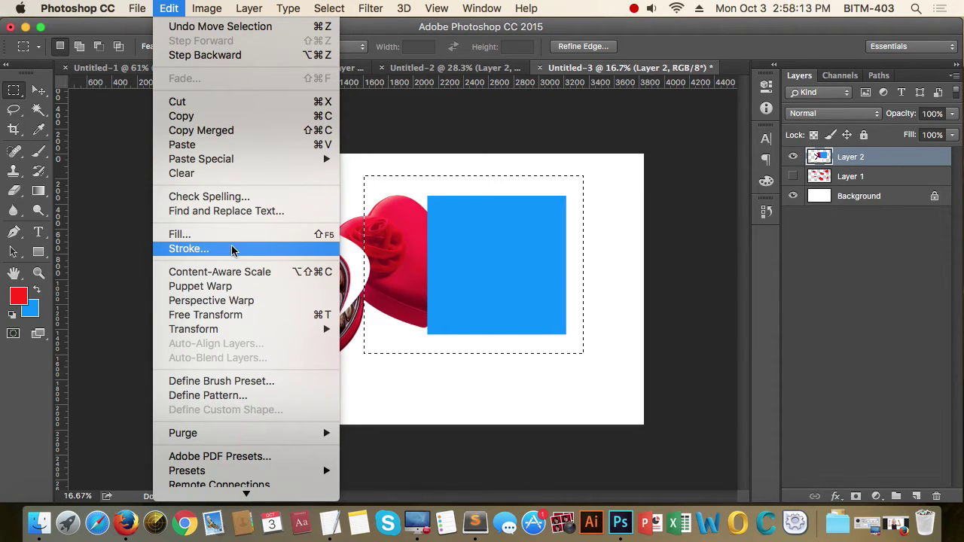
mouse_move(354, 211)
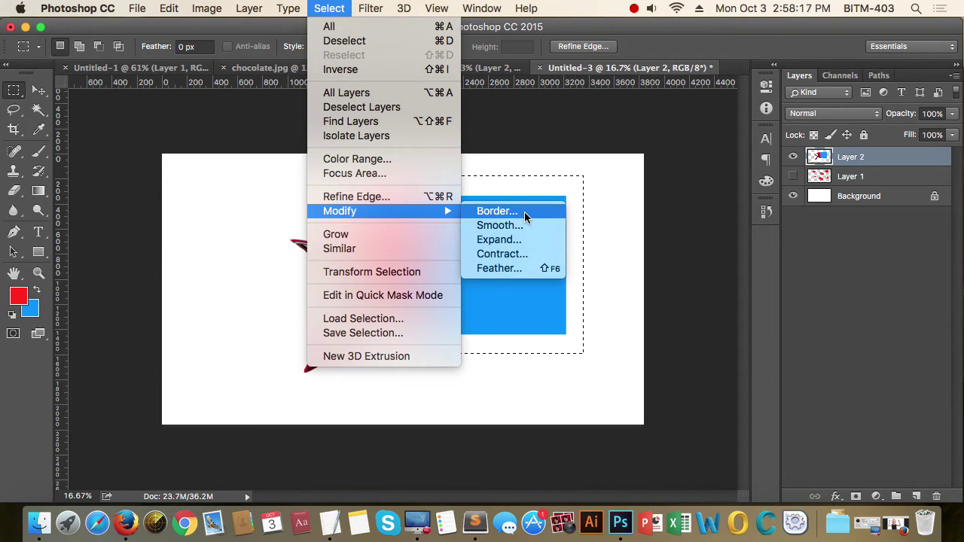
Step: Enter a 5-pixel border width, then view at actual pixels and scroll to the square
left_click(497, 211)
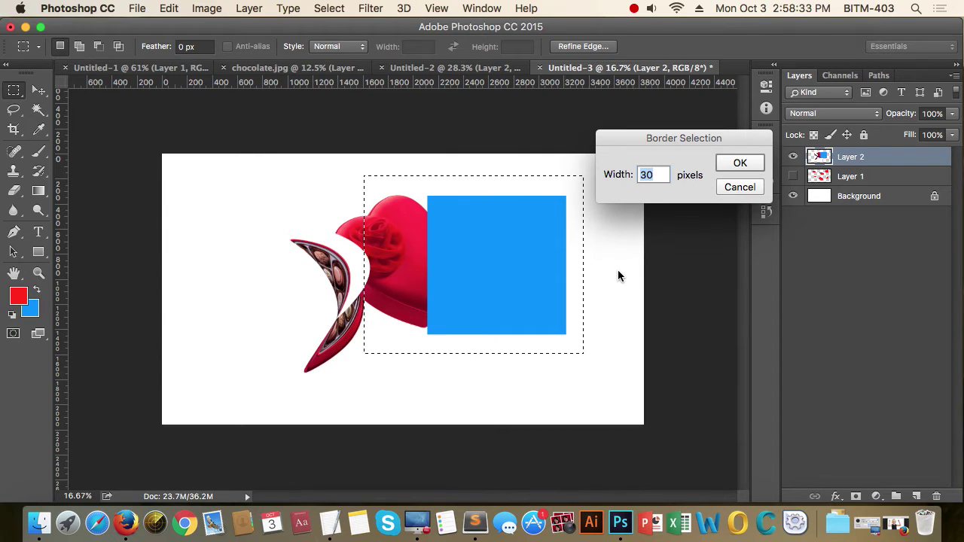
type("5")
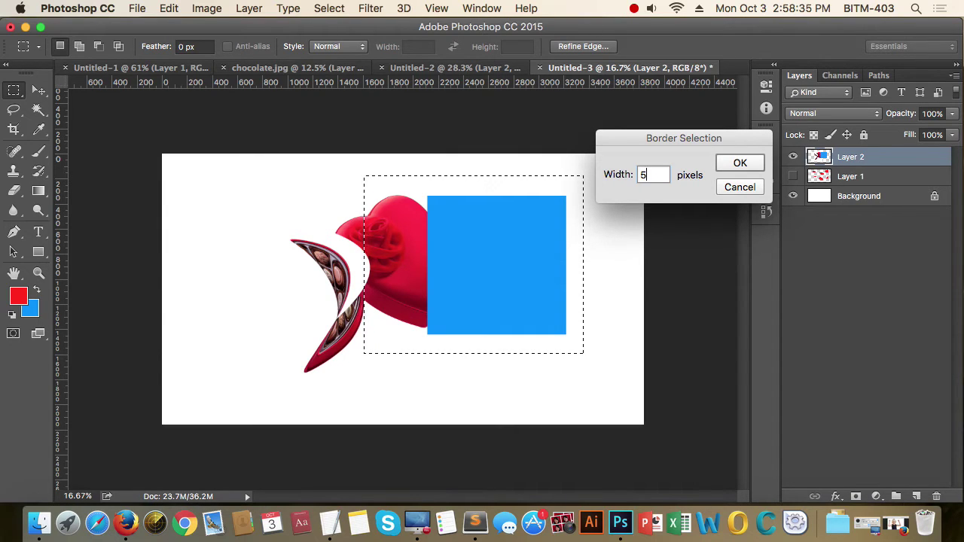
key("Return")
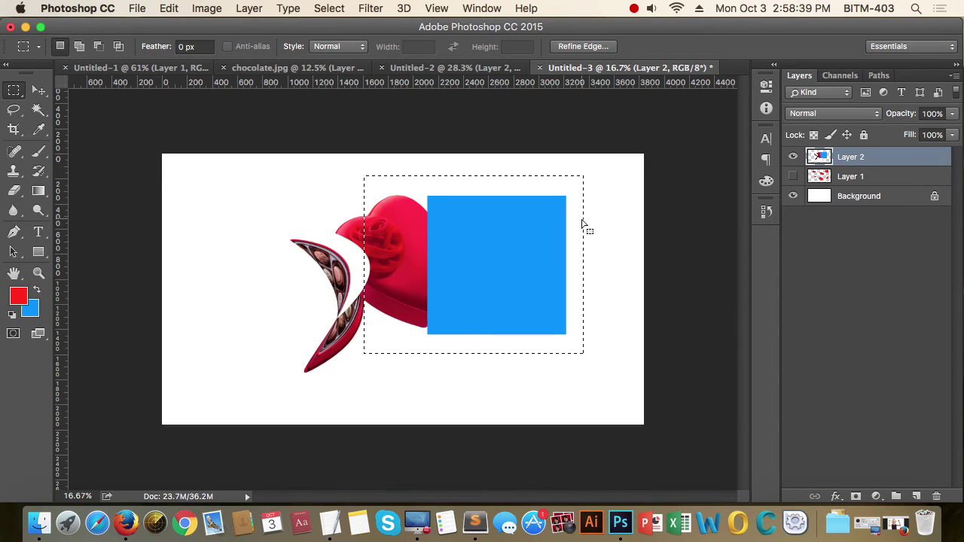
key("super+1")
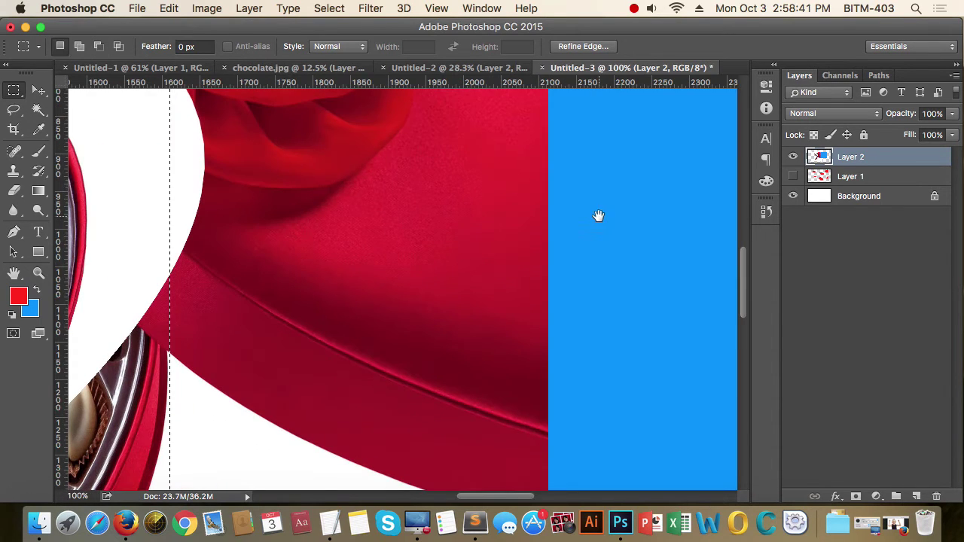
scroll(479, 359, "up", 5)
scroll(478, 359, "right", 5)
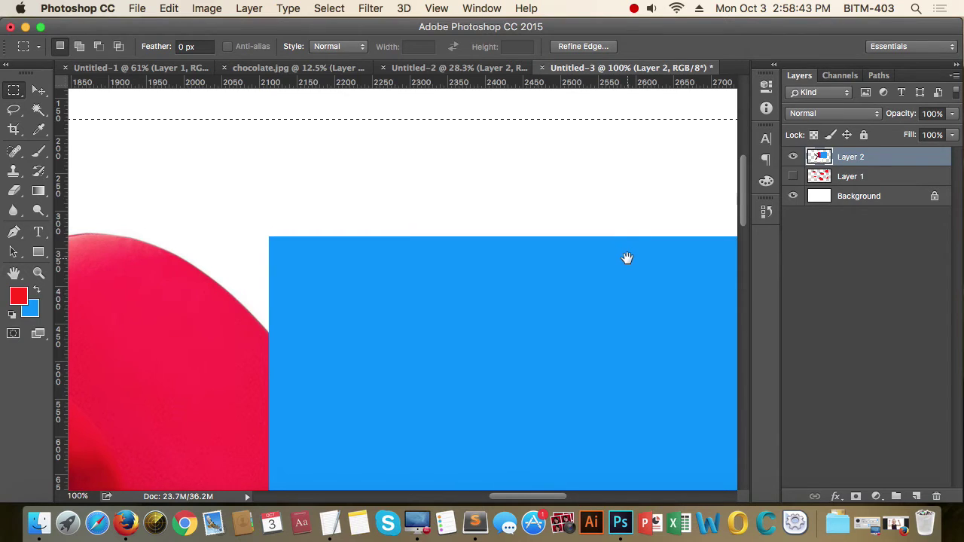
scroll(625, 258, "right", 5)
scroll(390, 281, "right", 5)
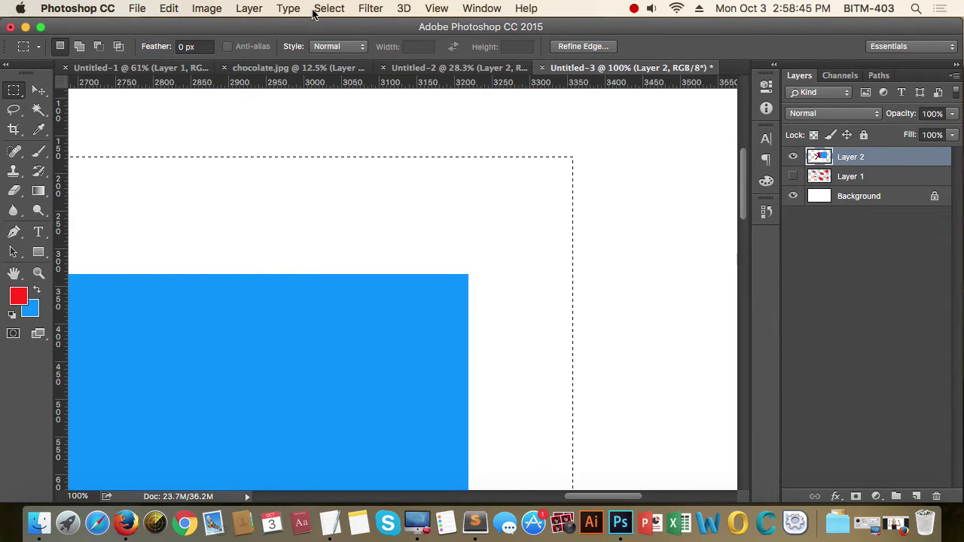
Step: Apply a 5-pixel border to the selection
left_click(289, 8)
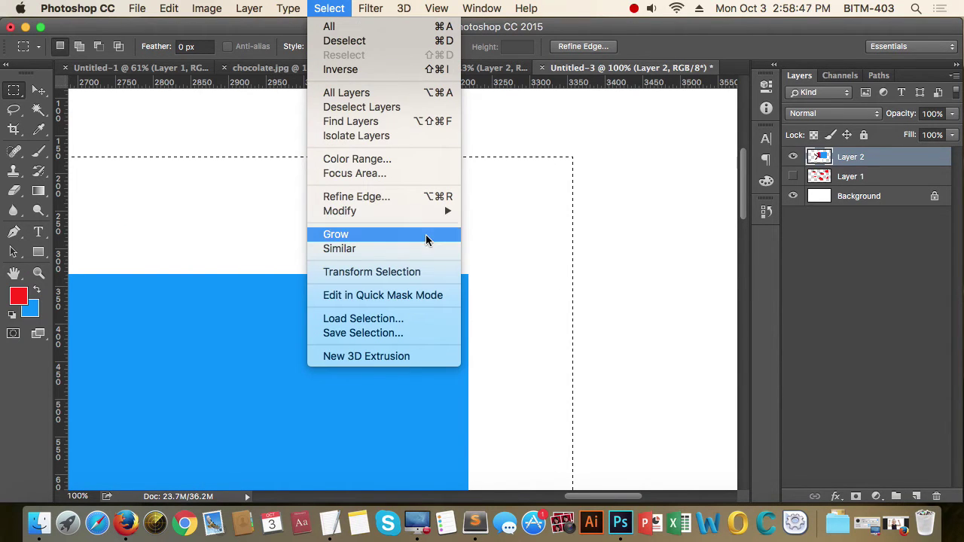
mouse_move(340, 211)
left_click(536, 211)
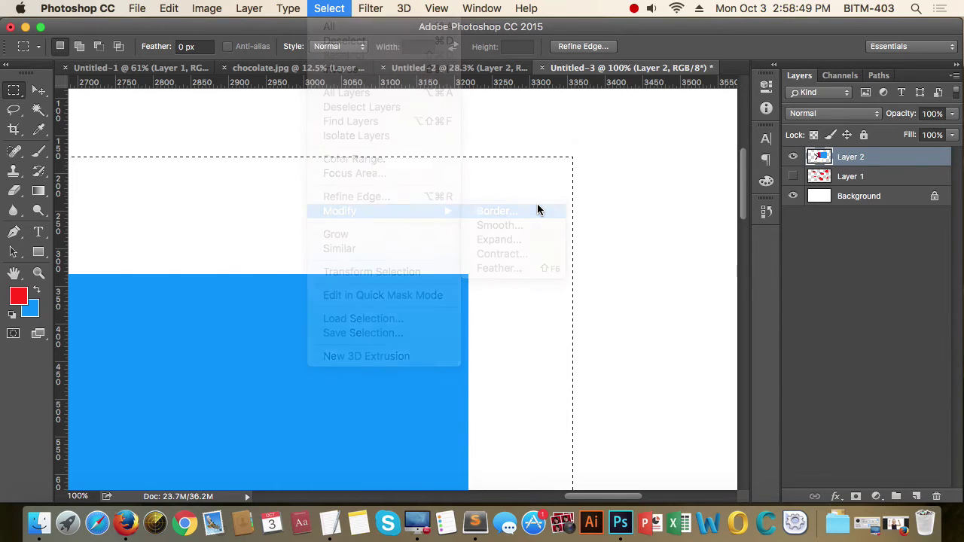
key("Return")
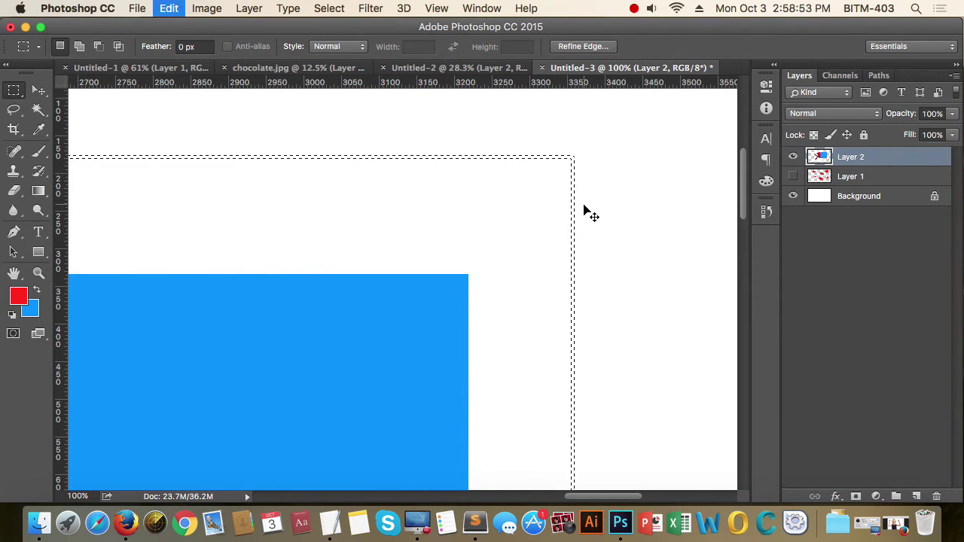
Step: Apply a 30-pixel border width to the selection
left_click(289, 9)
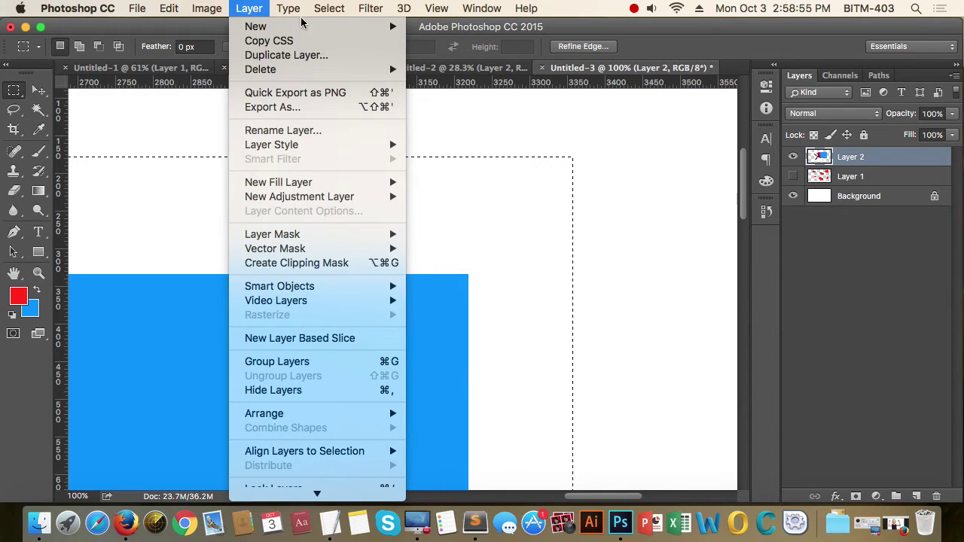
left_click(495, 211)
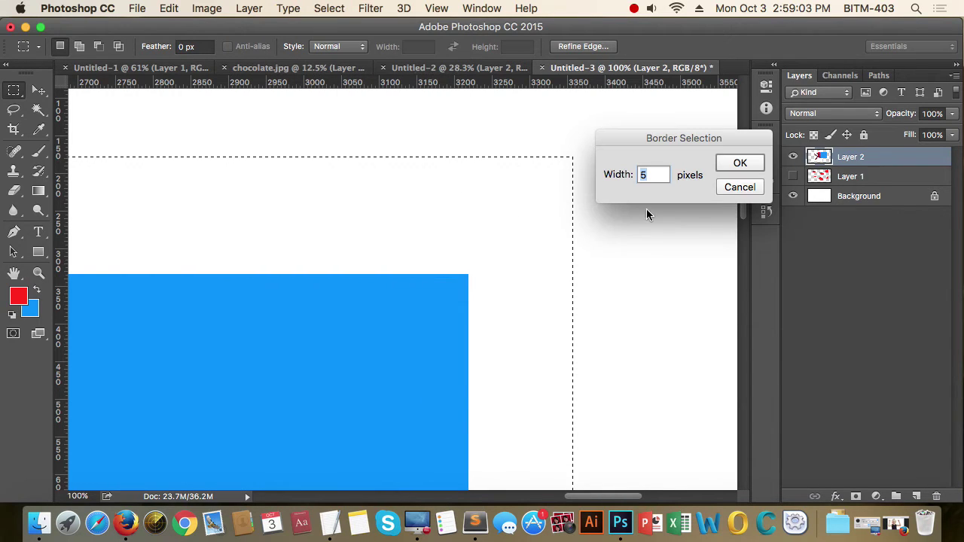
type("30")
left_click(740, 162)
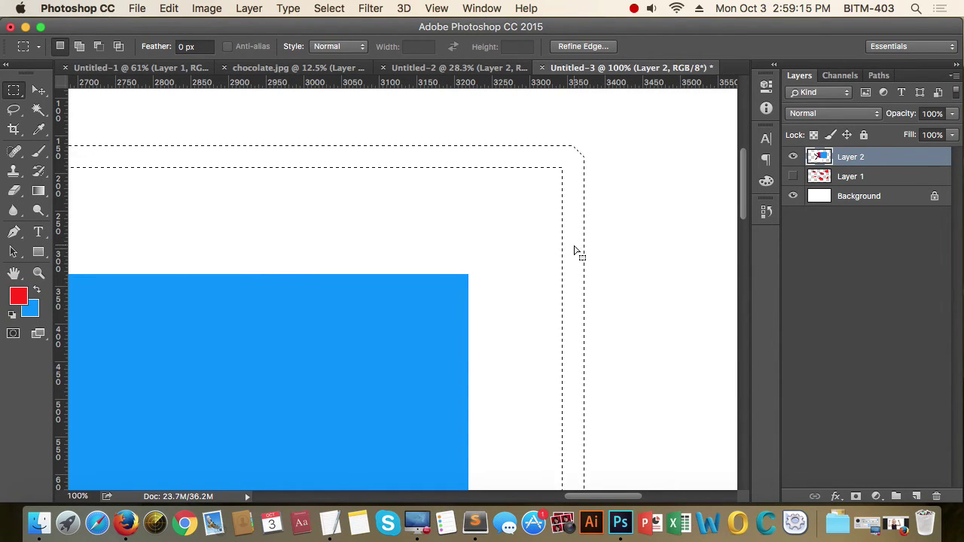
left_click(483, 245)
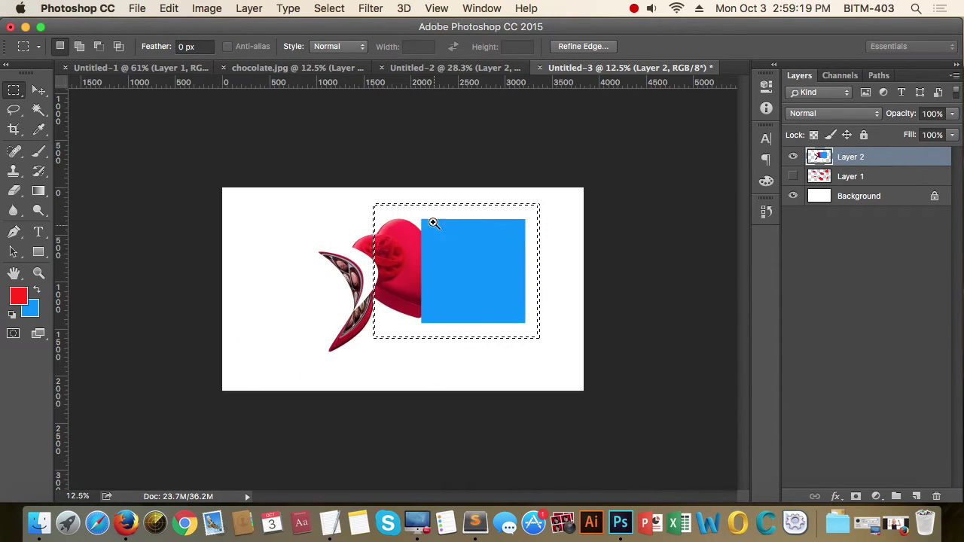
Step: Fill the border red, deselect and zoom into the frame's corner, then undo the fill
left_click(450, 224)
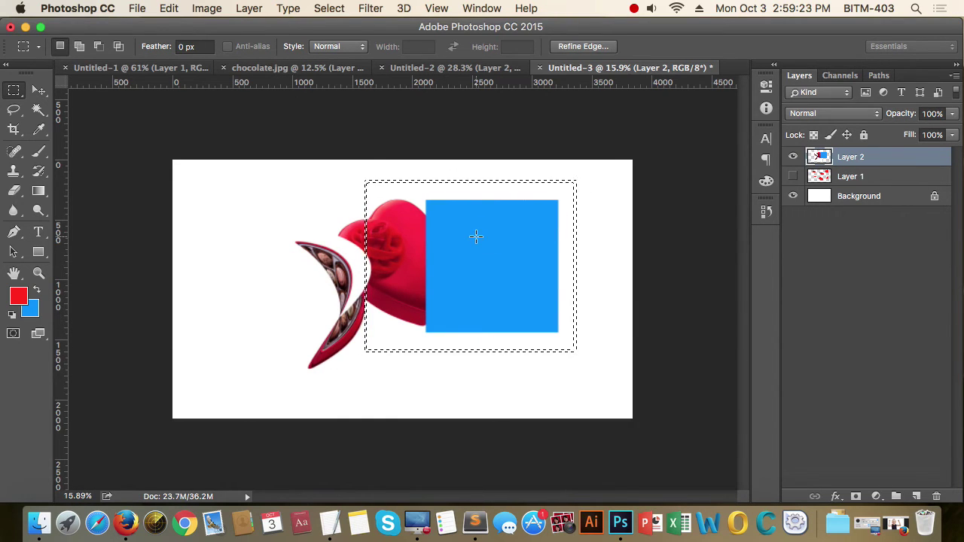
key("alt+BackSpace")
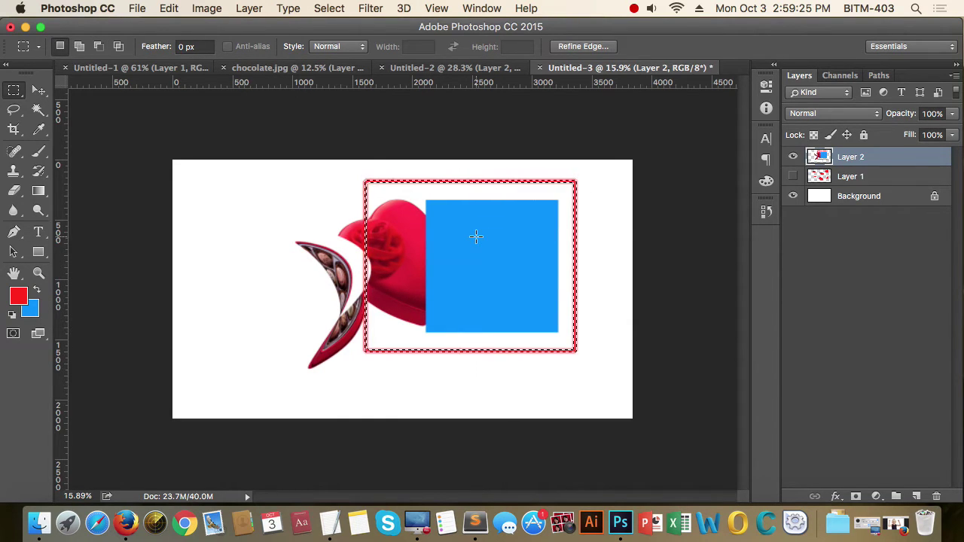
left_click(613, 245)
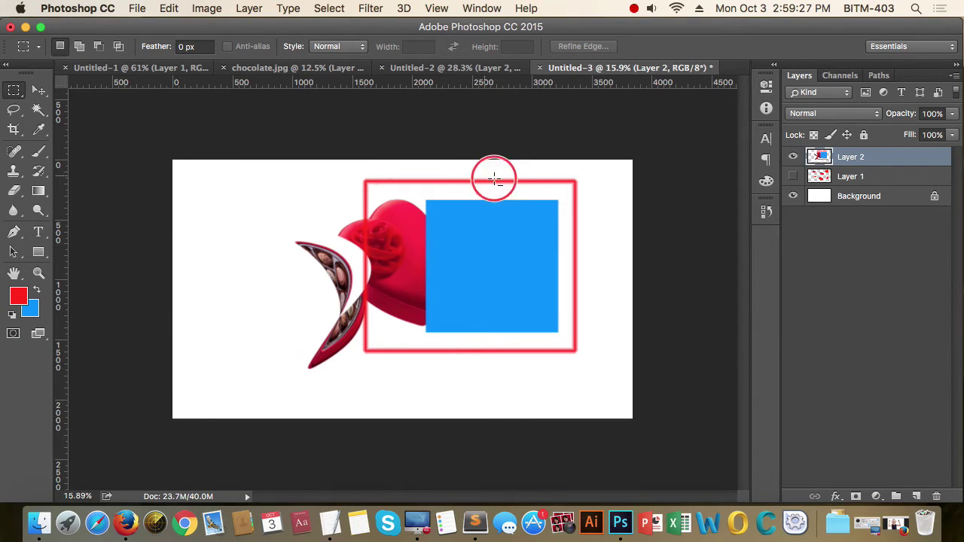
left_click_drag(494, 172, 547, 218)
left_click_drag(633, 228, 467, 230)
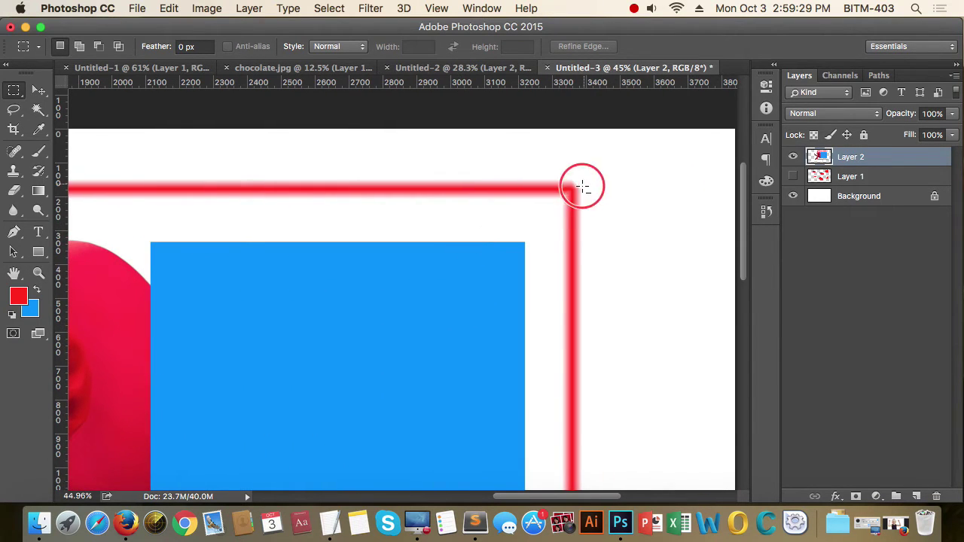
mouse_move(581, 189)
left_mouse_down()
mouse_move(645, 248)
mouse_move(528, 256)
left_mouse_up()
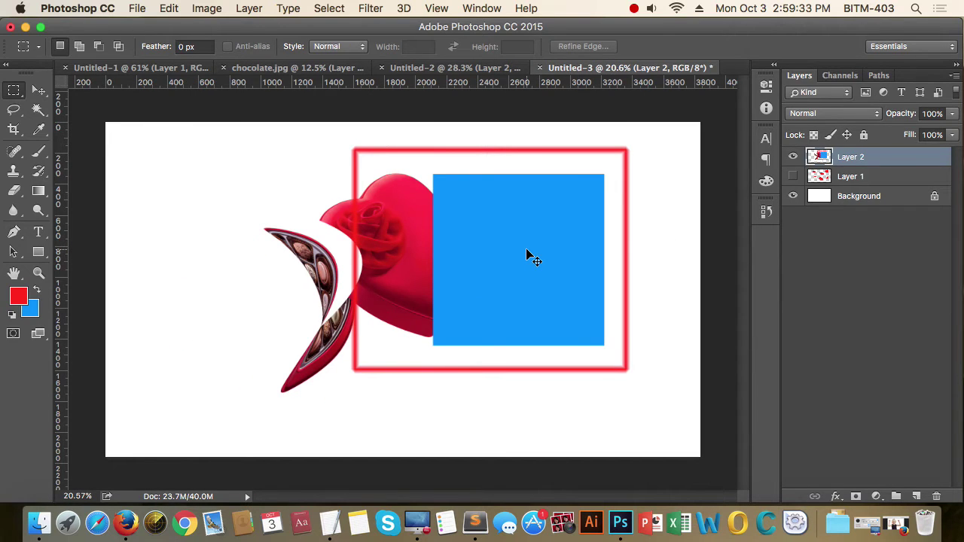
key("ctrl+z")
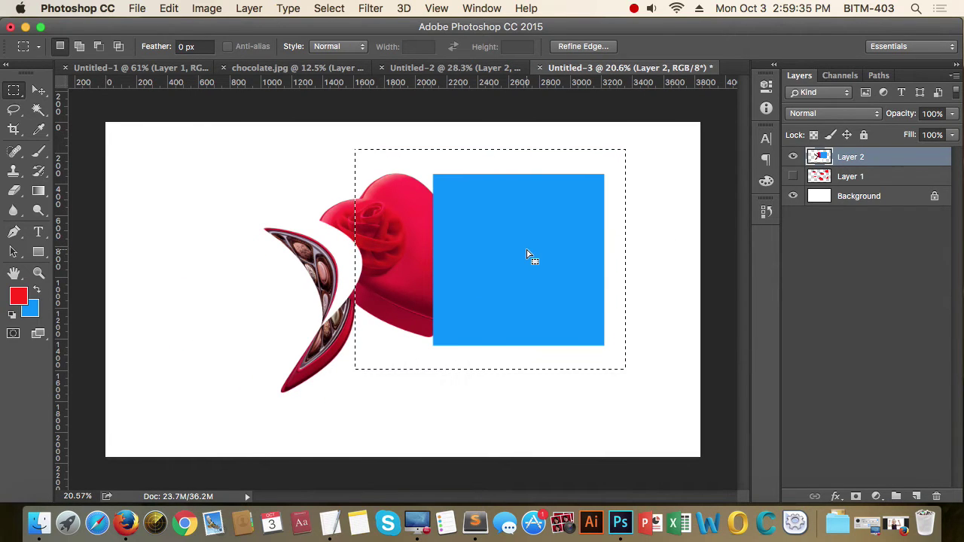
Step: Smooth the selection with a 50-pixel sample radius and zoom into its top-right corner
left_click(320, 9)
mouse_move(339, 211)
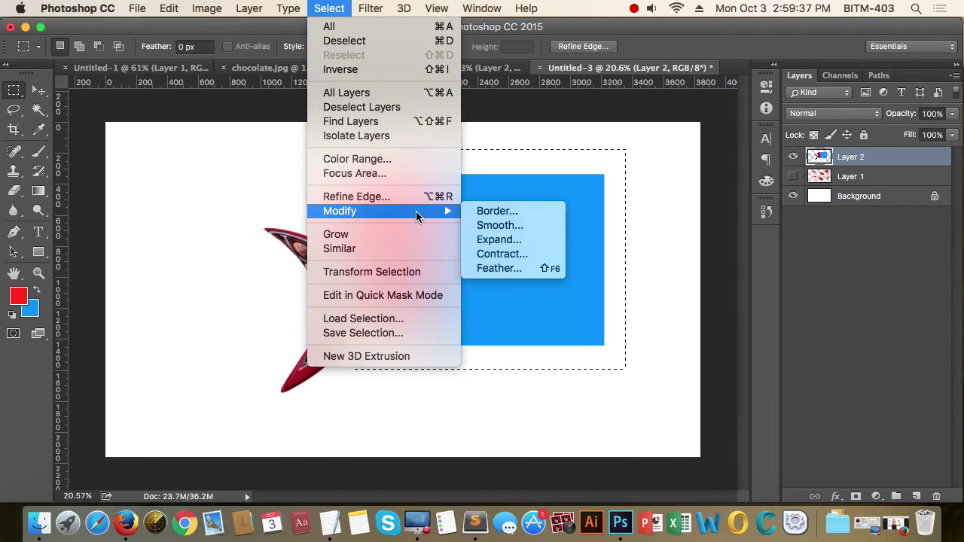
left_click(551, 229)
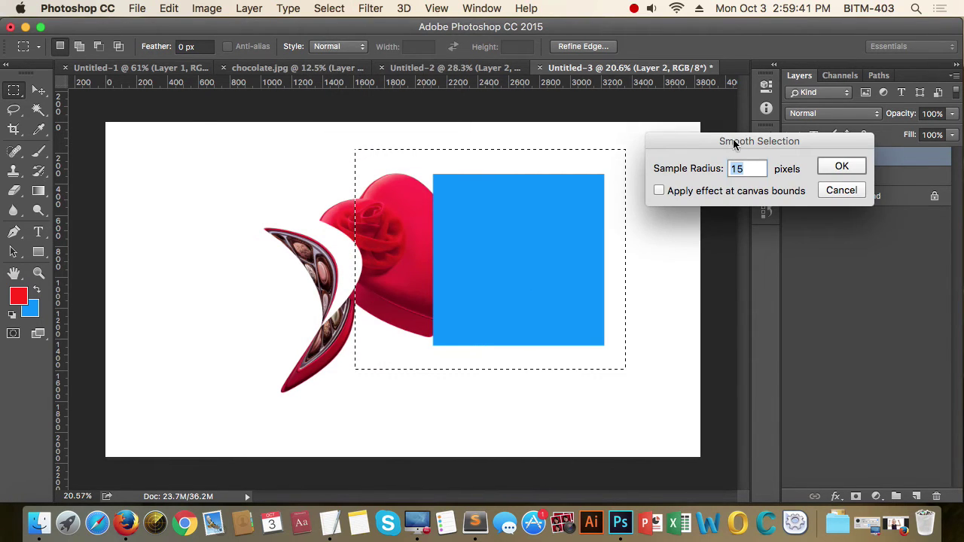
left_click_drag(733, 141, 740, 203)
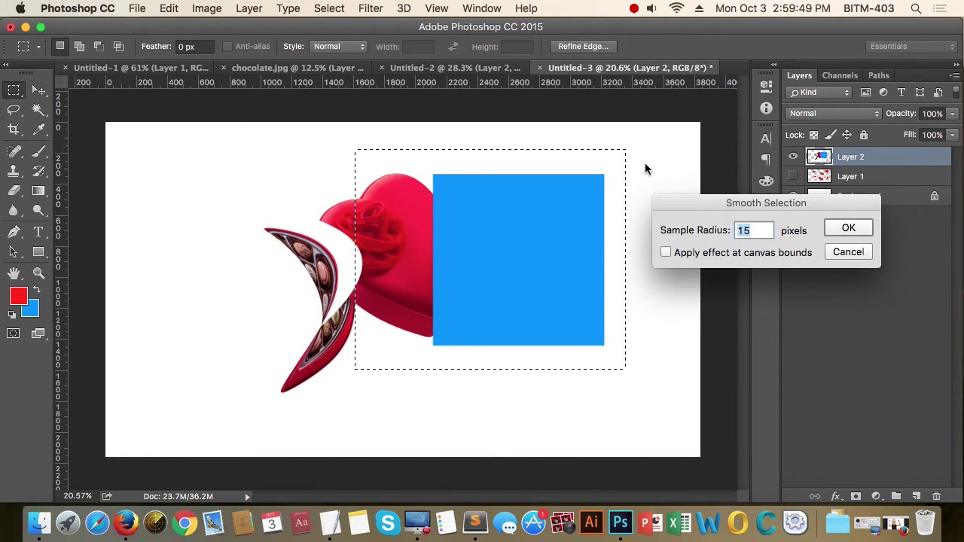
type("50")
key("Return")
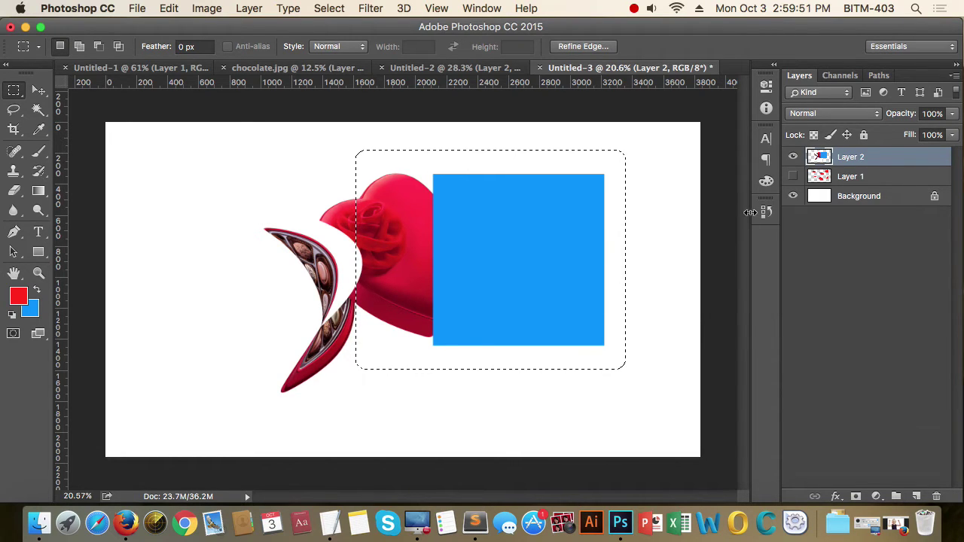
left_click_drag(671, 194, 664, 218)
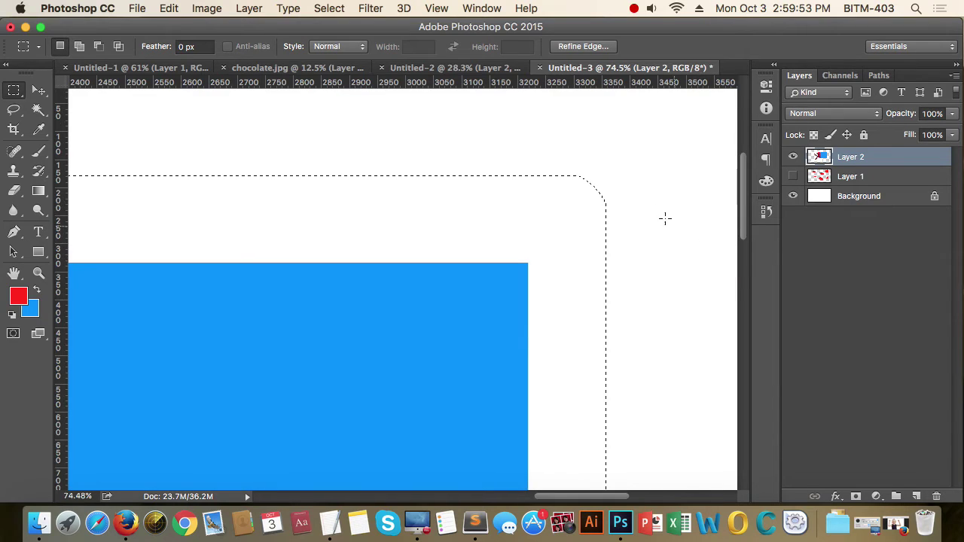
Step: Test-fill the rounded selection red, then undo the fill and the corner smoothing
key("alt+BackSpace")
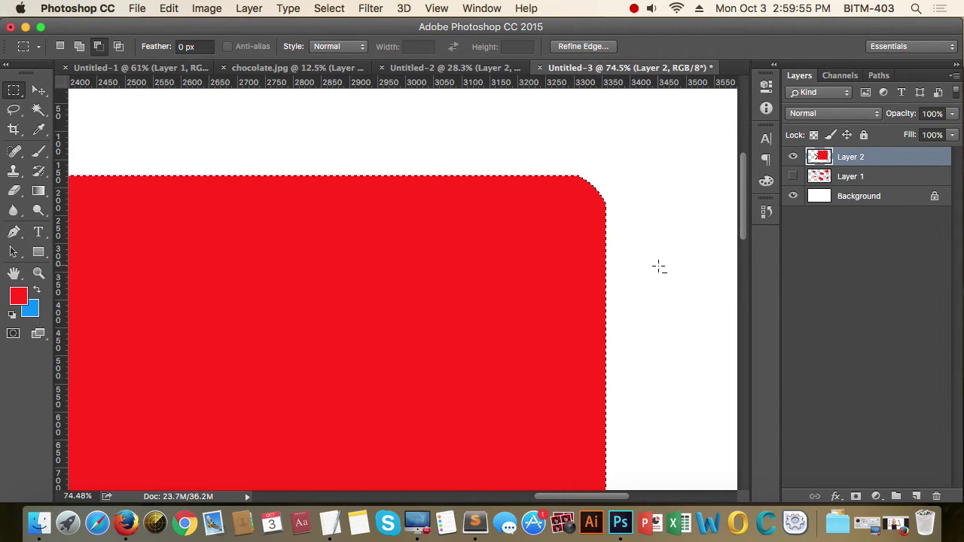
key("ctrl+z")
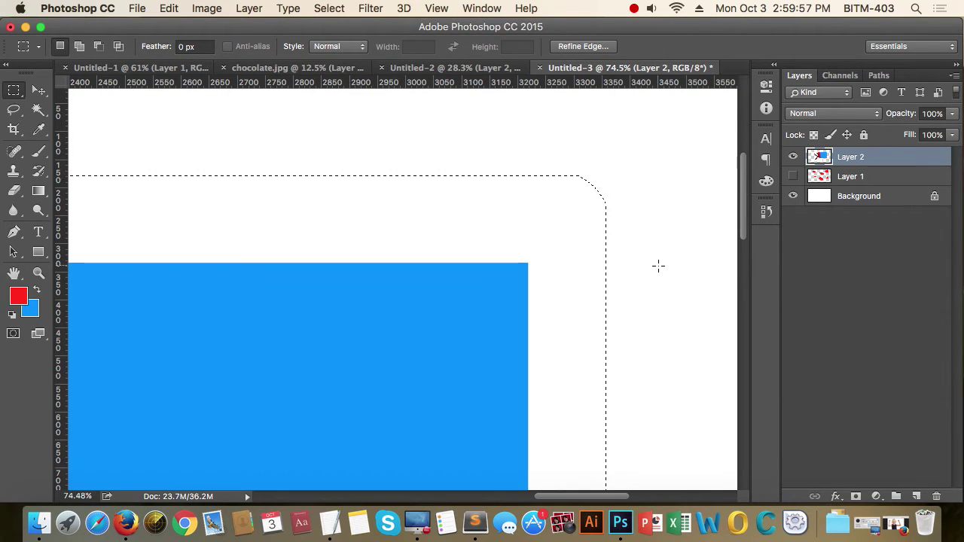
key("ctrl+alt+z")
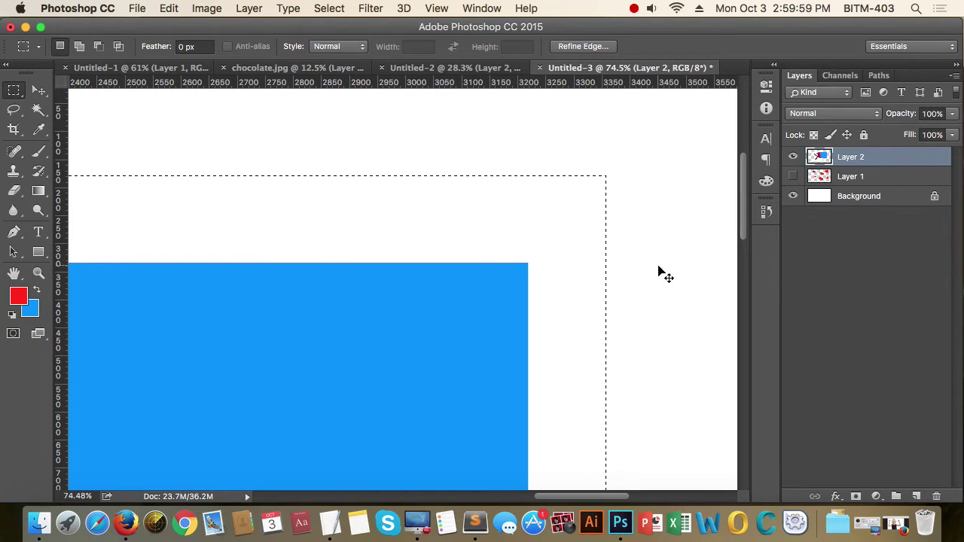
Step: Move the rectangular selection onto the blue square's edges
left_click(327, 9)
mouse_move(339, 211)
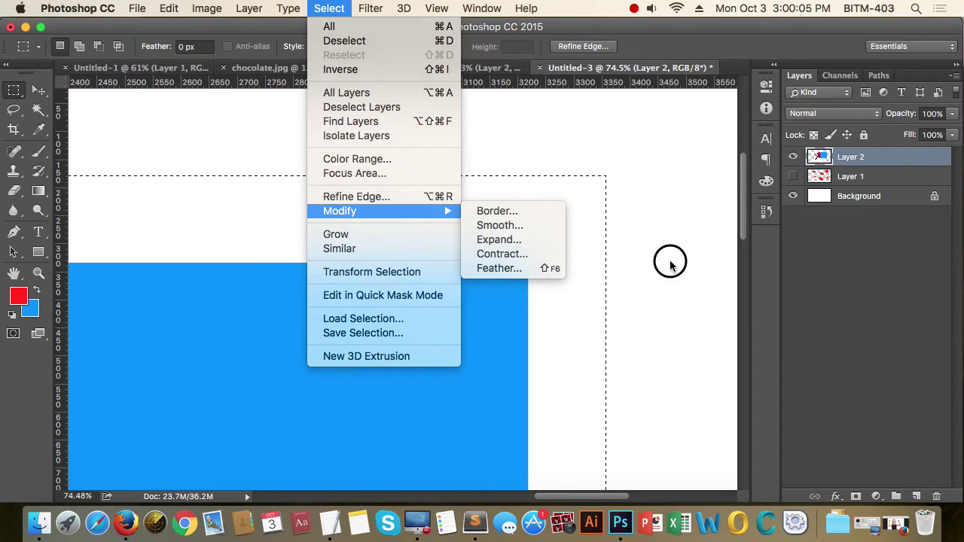
left_click(598, 243)
left_click_drag(577, 230, 504, 312)
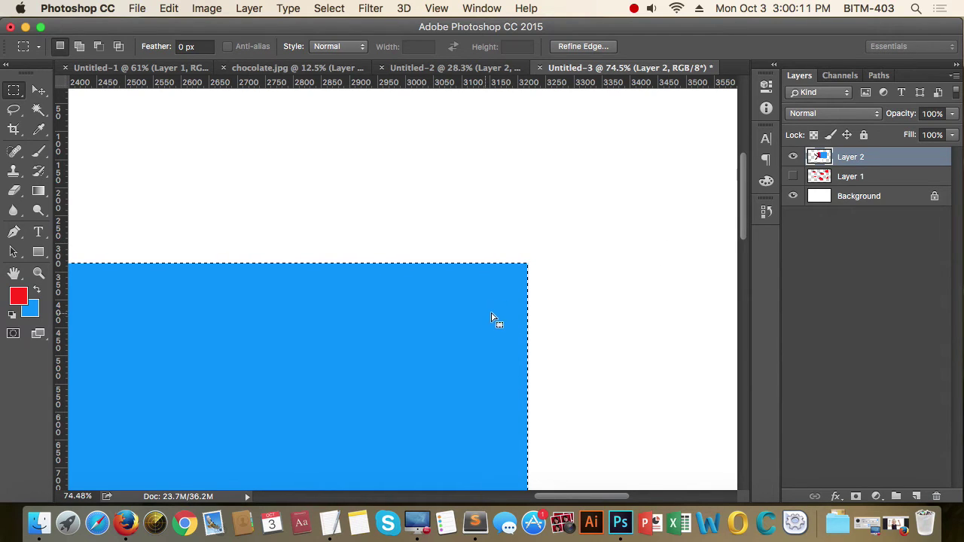
Step: Expand the selection by 10 pixels
scroll(497, 317, "down", 3)
left_click(329, 8)
mouse_move(339, 211)
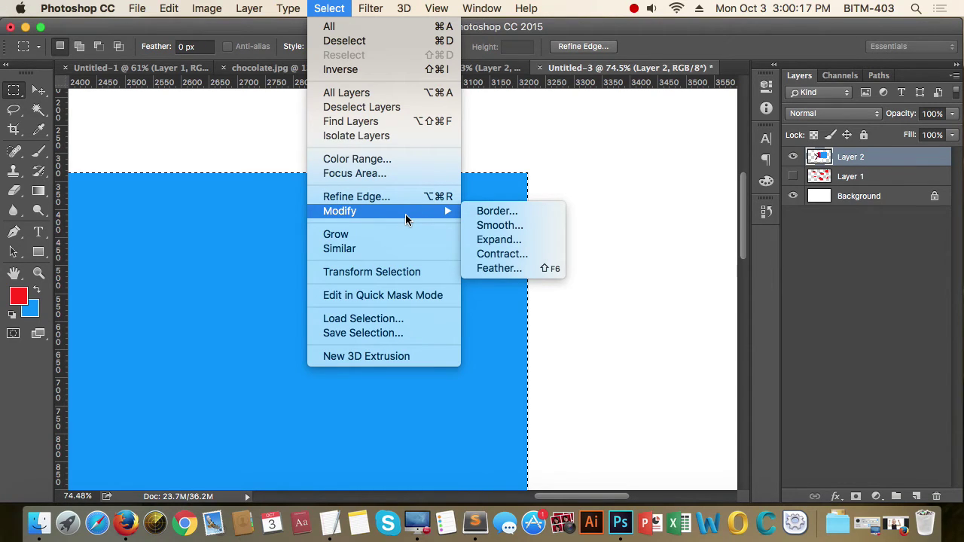
left_click(546, 239)
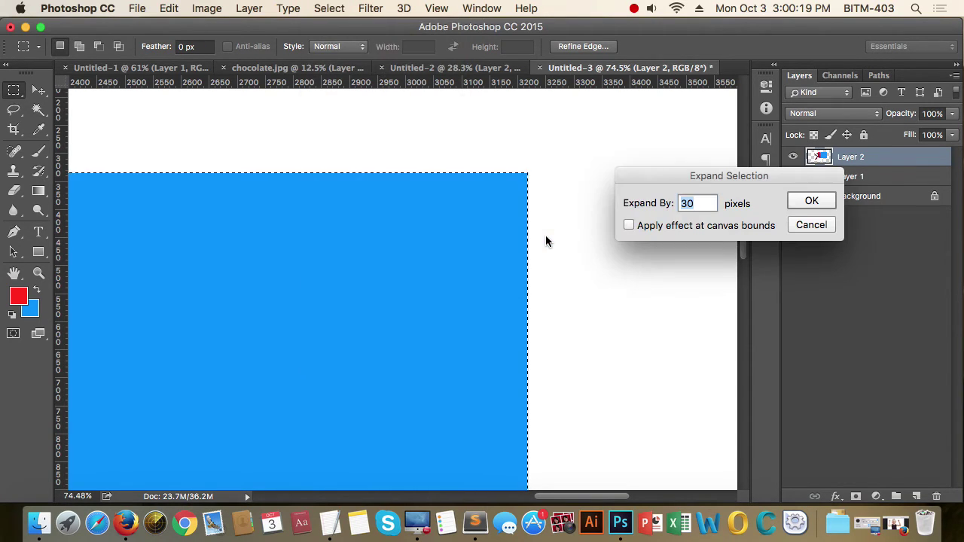
type("10")
key("Return")
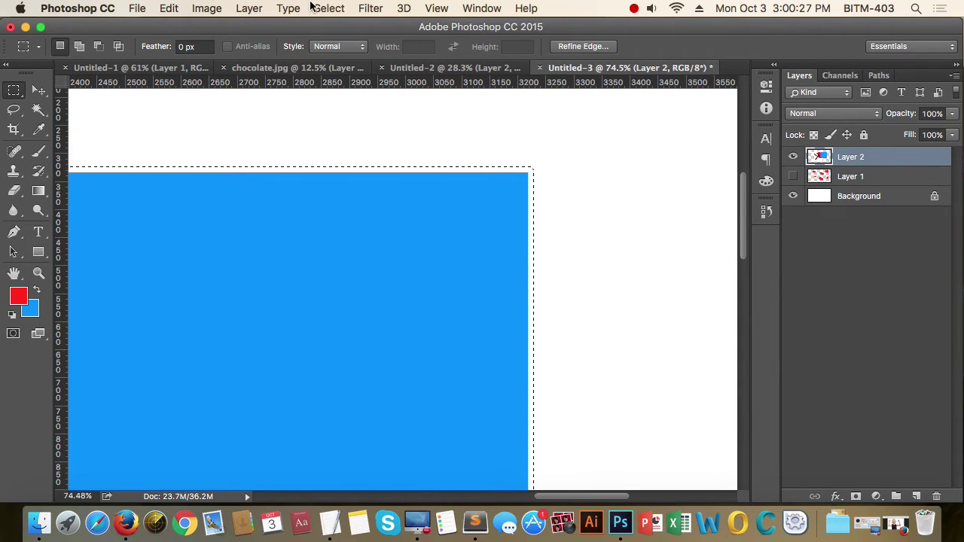
Step: Contract the selection by 10 pixels and switch to add-to-selection mode
left_click(329, 8)
mouse_move(340, 210)
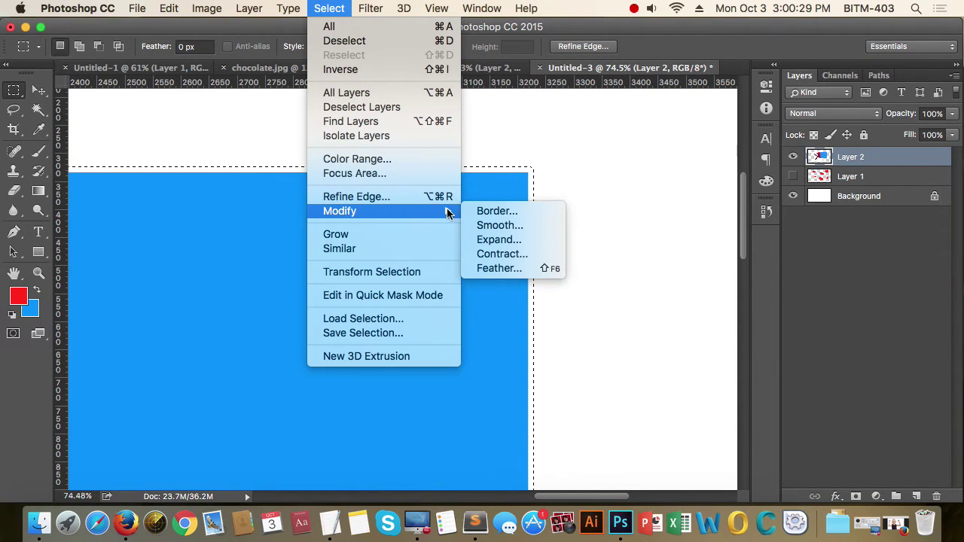
left_click(527, 256)
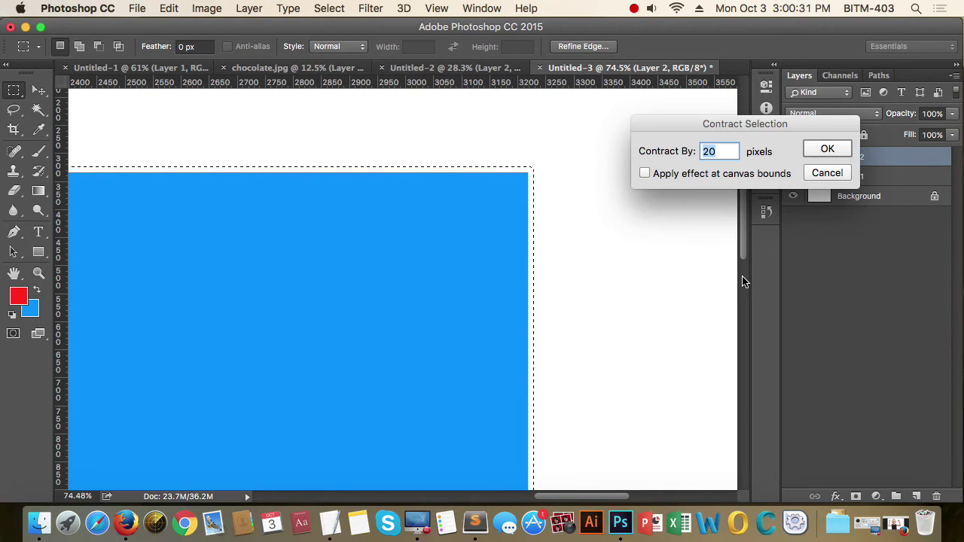
type("10")
left_click(829, 150)
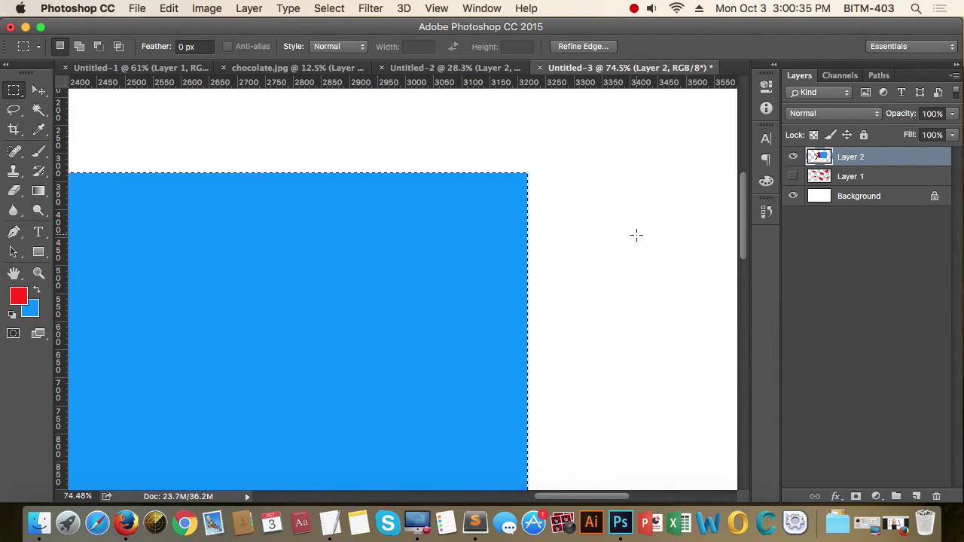
key("shift")
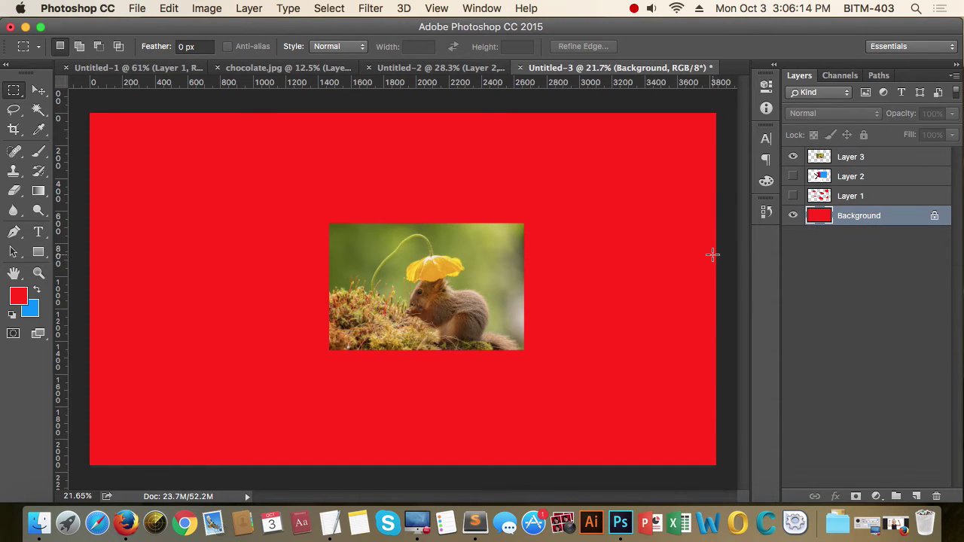
Step: Zoom in and draw a tall narrow selection straddling the squirrel photo's right edge
left_click_drag(480, 319, 562, 314)
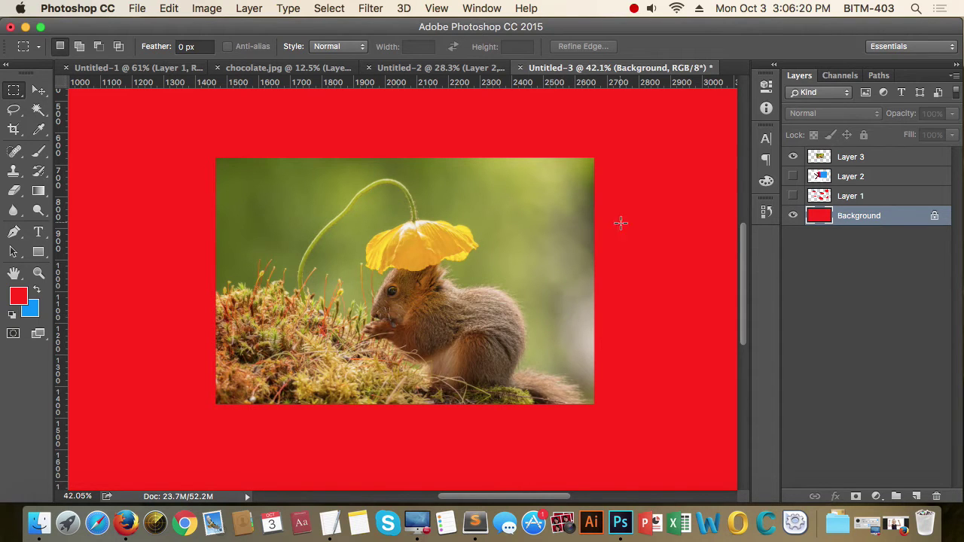
left_click_drag(649, 120, 586, 461)
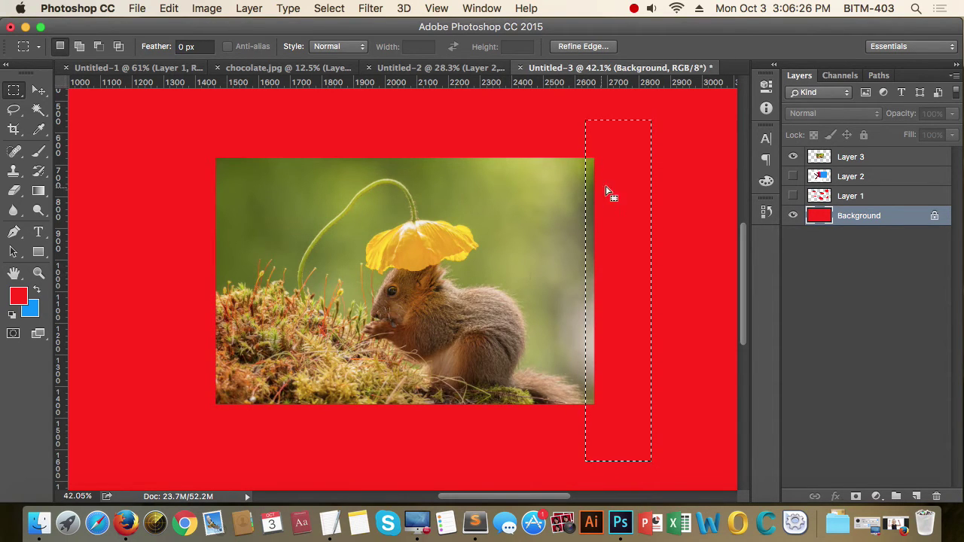
left_click(679, 155)
mouse_move(611, 130)
left_mouse_down()
mouse_move(584, 429)
mouse_move(594, 455)
mouse_move(585, 458)
left_mouse_up()
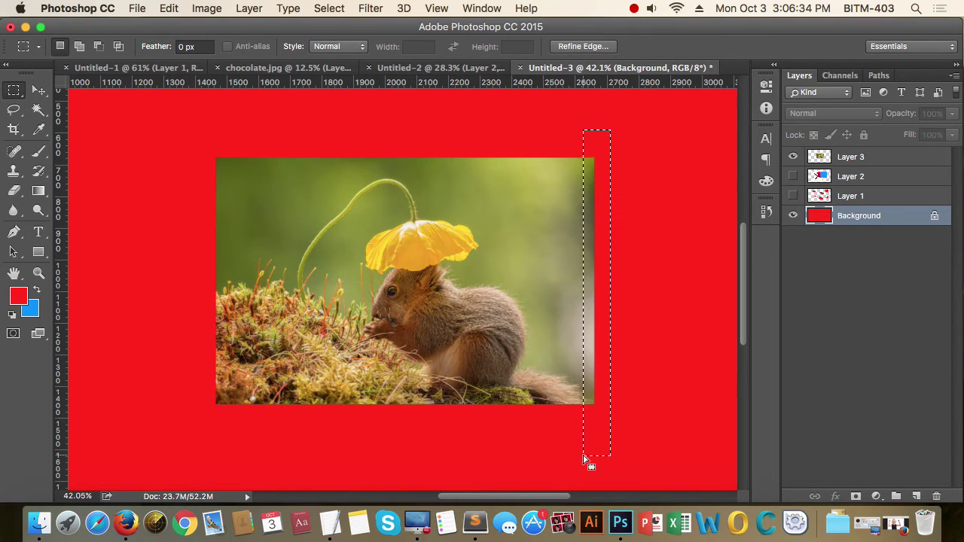
mouse_move(670, 111)
left_mouse_down()
mouse_move(546, 372)
mouse_move(550, 454)
mouse_move(585, 452)
left_mouse_up()
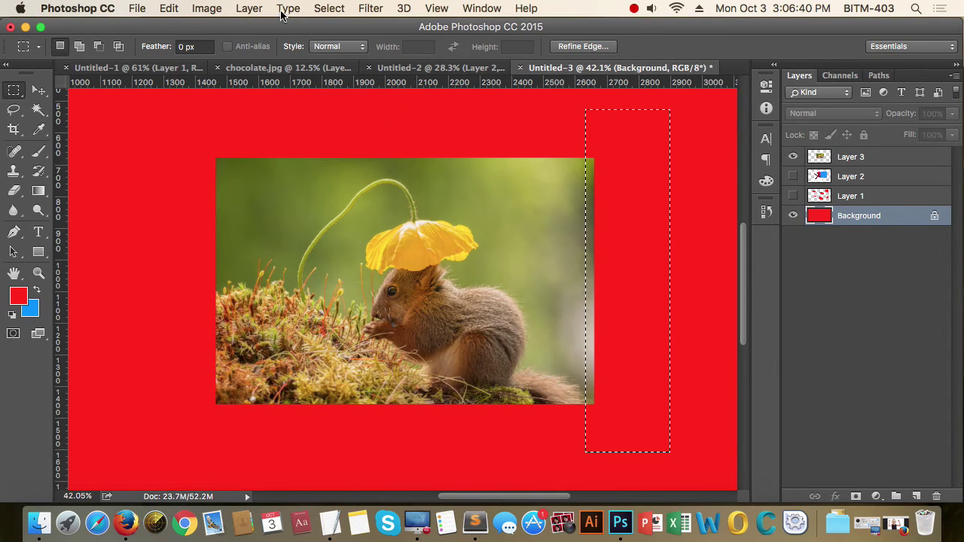
Step: Feather the edge selection by 30 pixels
left_click(328, 9)
mouse_move(340, 211)
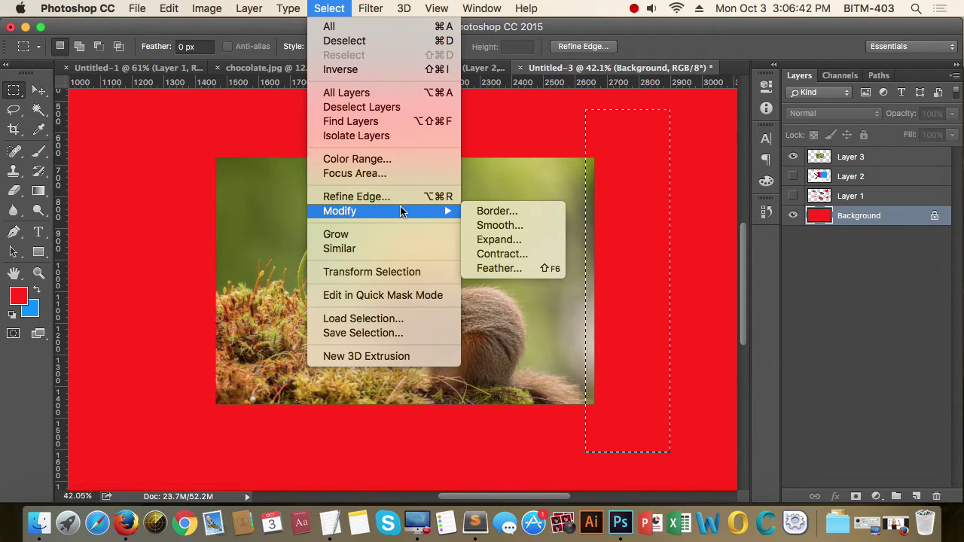
left_click(514, 270)
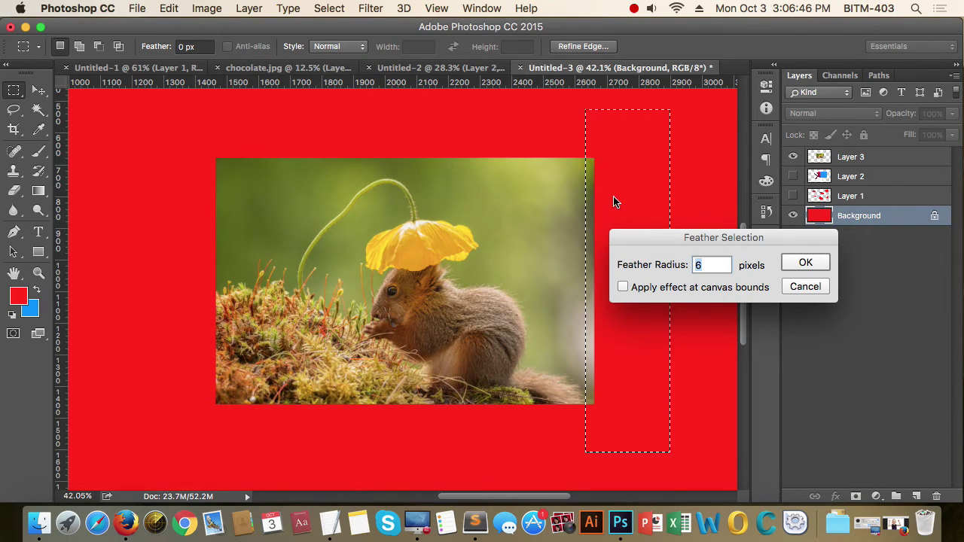
type("3")
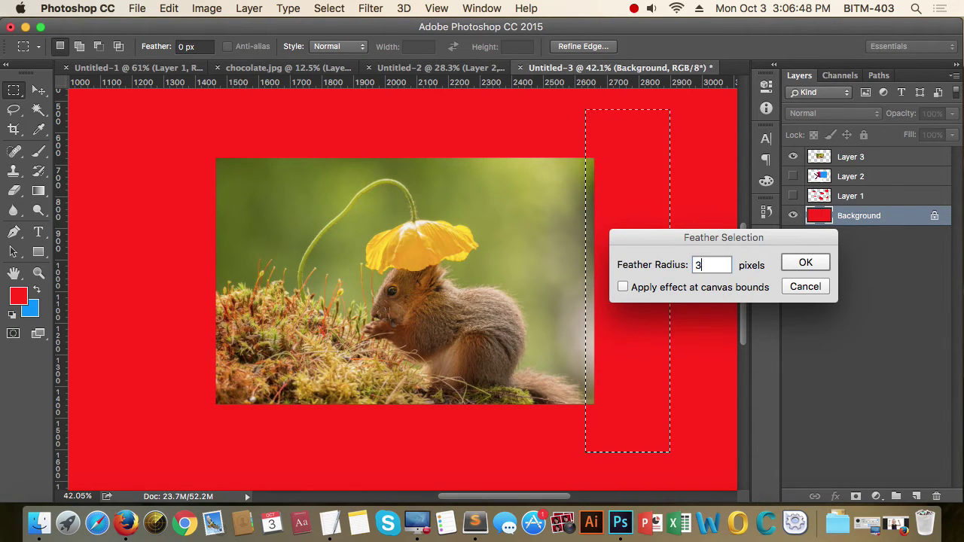
type("0")
key("Return")
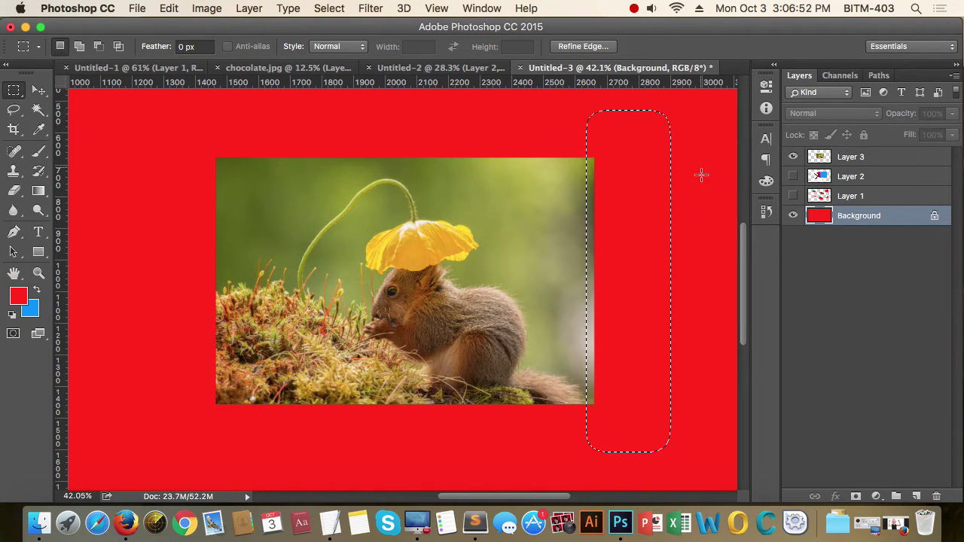
Step: On Layer 3, delete the feathered edge twice, then undo the erase and deselect
left_click(868, 156)
double_click(794, 157)
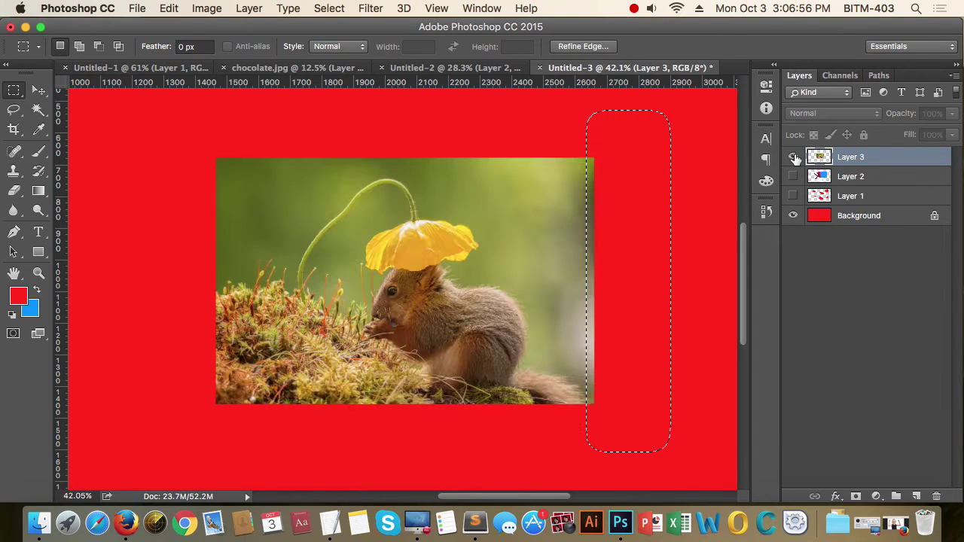
left_click(794, 157)
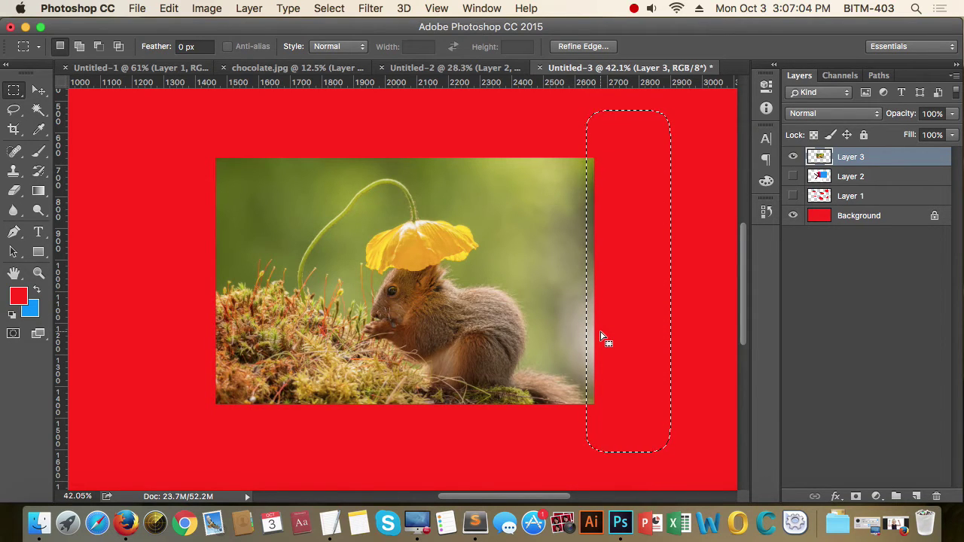
key("Delete")
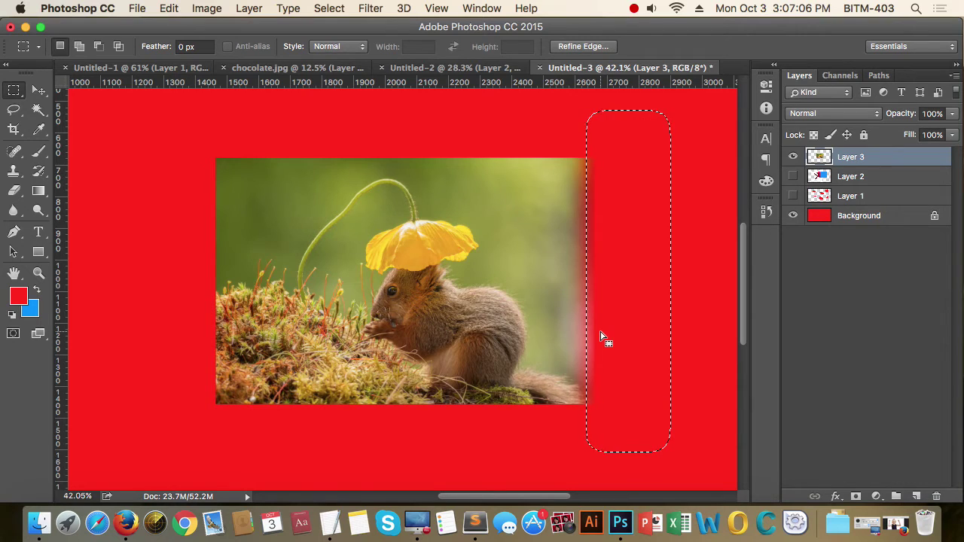
key("Delete")
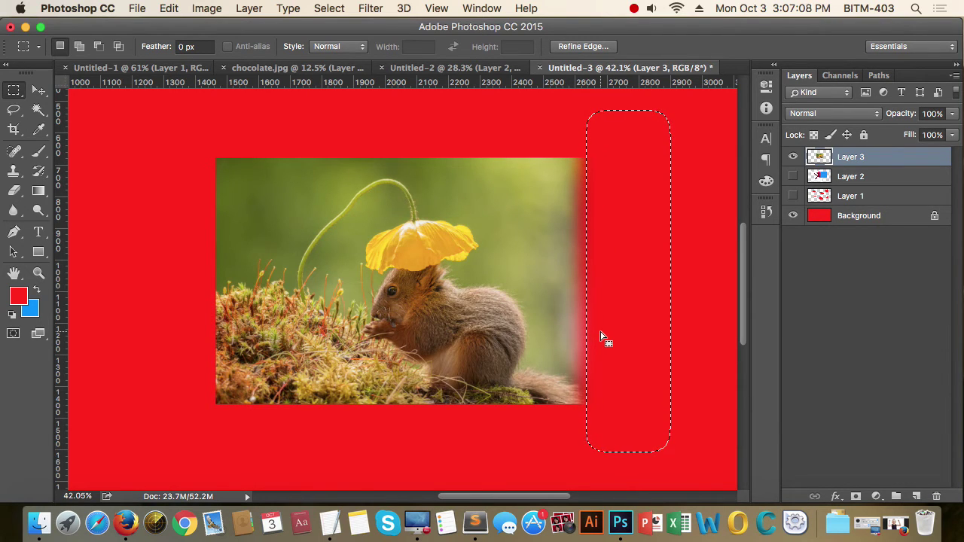
left_click(684, 343)
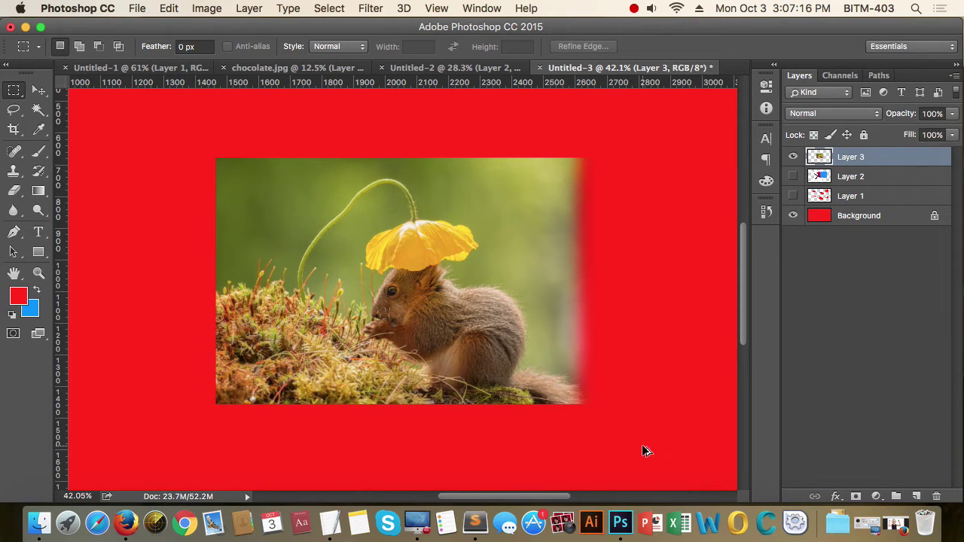
key("super+shift+d")
key("super+alt+z")
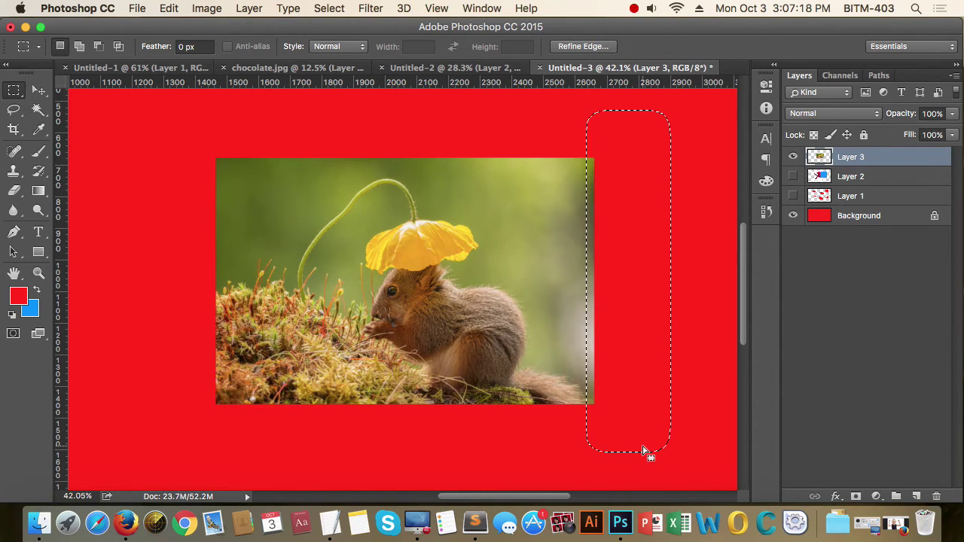
left_click(693, 420)
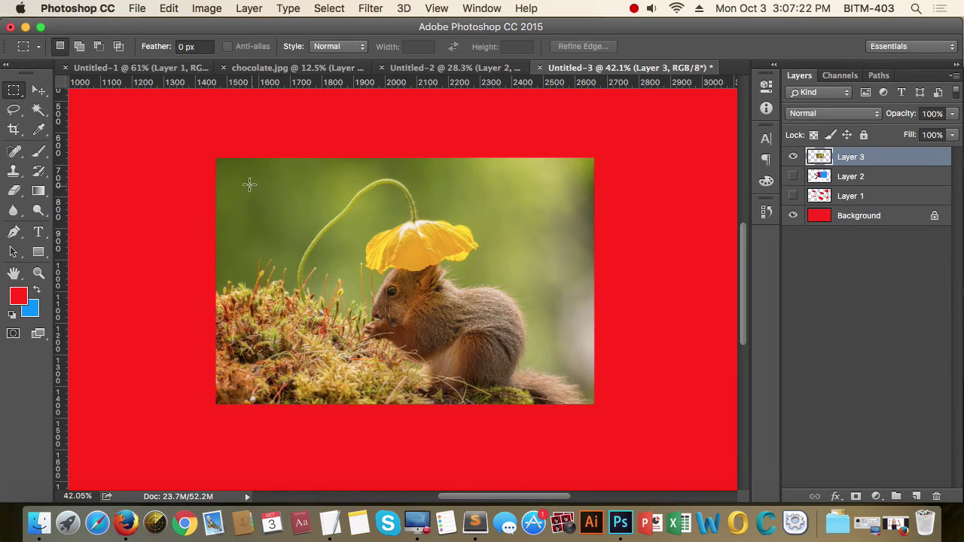
Step: Select a rectangle just inside the photo, test-delete and undo it, then zoom out
mouse_move(230, 173)
left_mouse_down()
mouse_move(581, 405)
mouse_move(580, 393)
left_mouse_up()
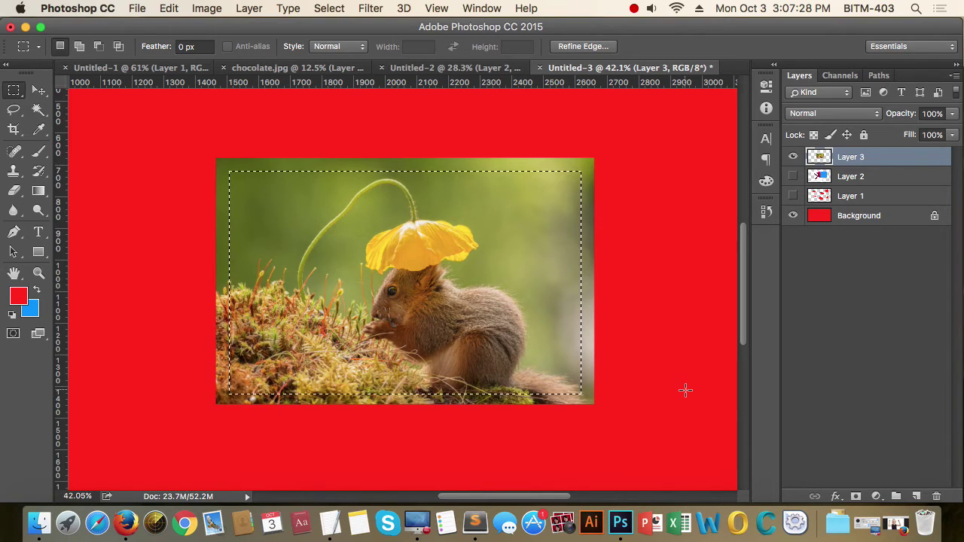
key("Delete")
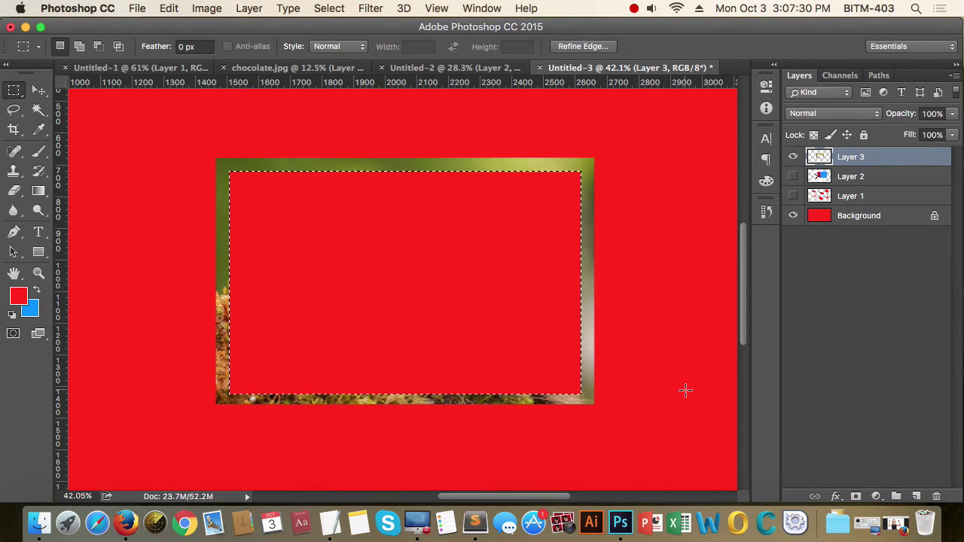
key("ctrl+z")
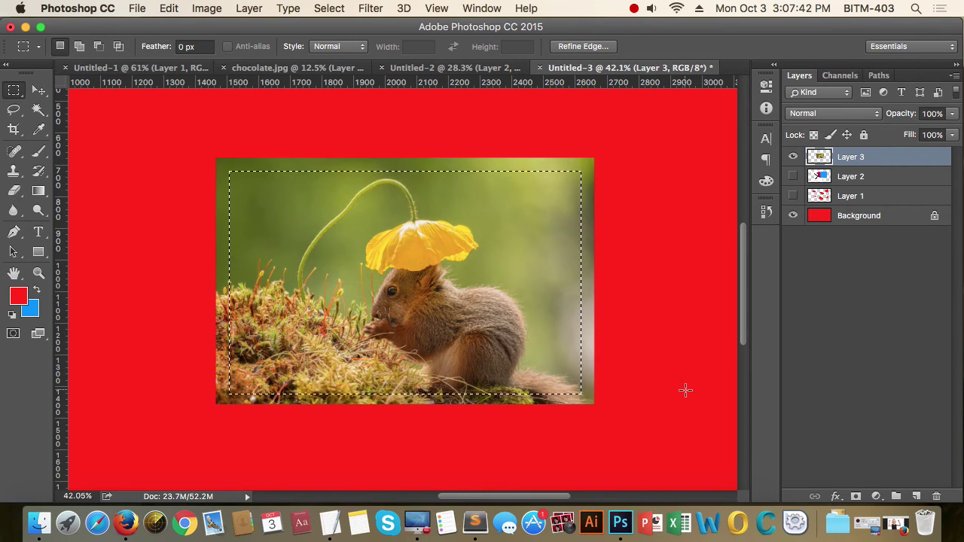
key("super+minus")
Step: Zoom out to the whole canvas and invert the selection
key("super+minus")
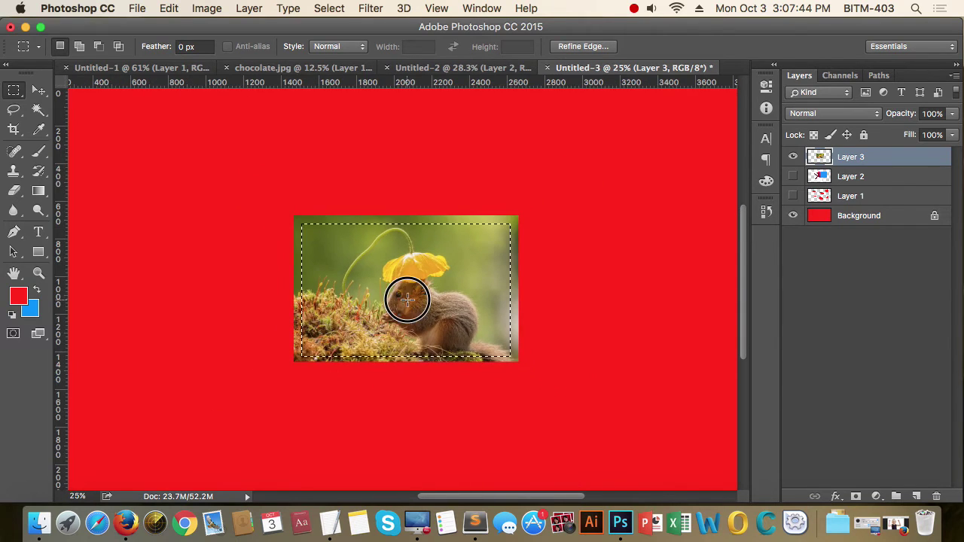
key("super+minus")
left_click(328, 9)
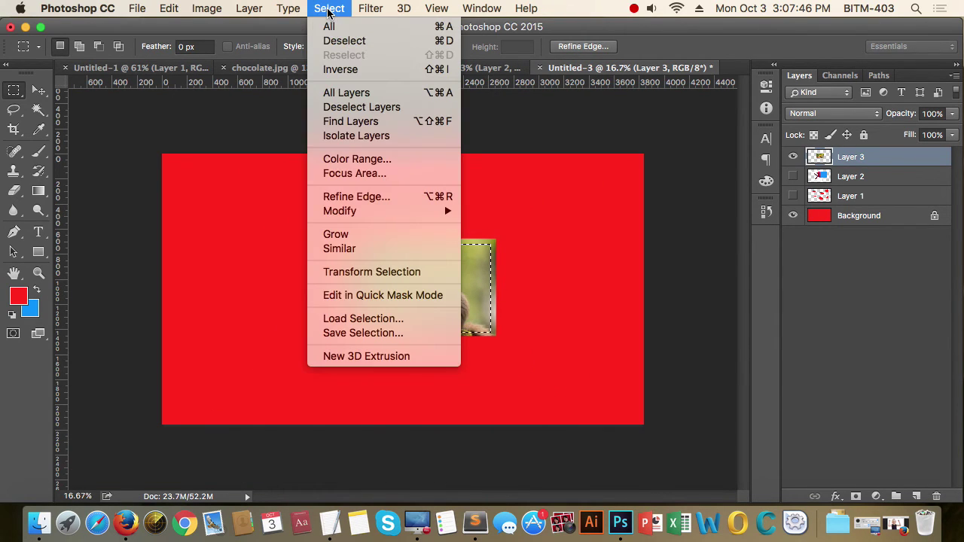
left_click(377, 69)
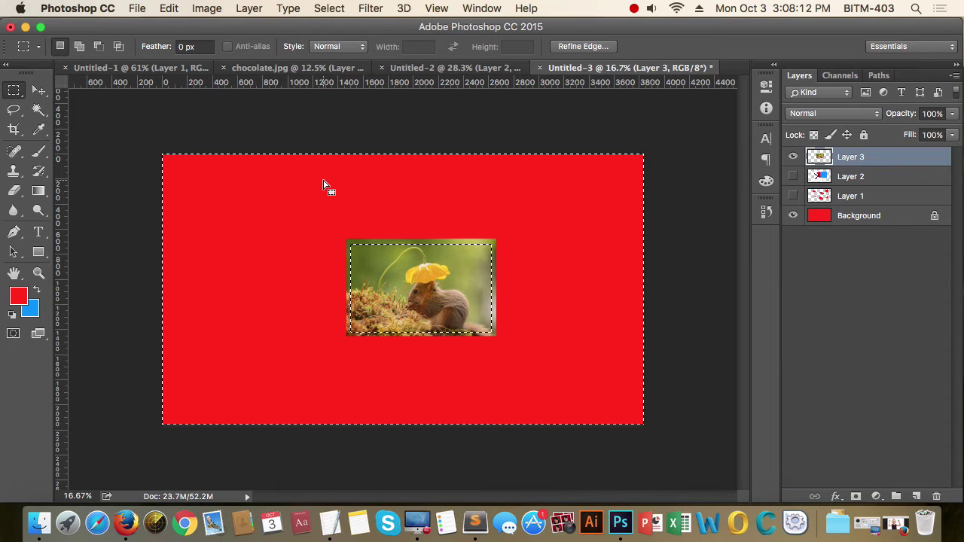
Step: Feather the selection by 30 pixels and delete, fading the photo's edges into red
left_click(329, 10)
mouse_move(340, 211)
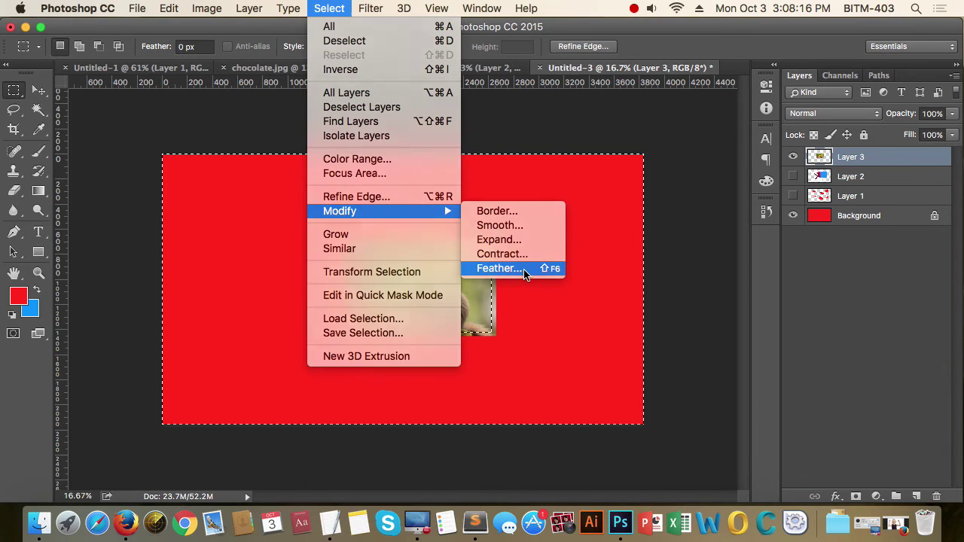
left_click(522, 270)
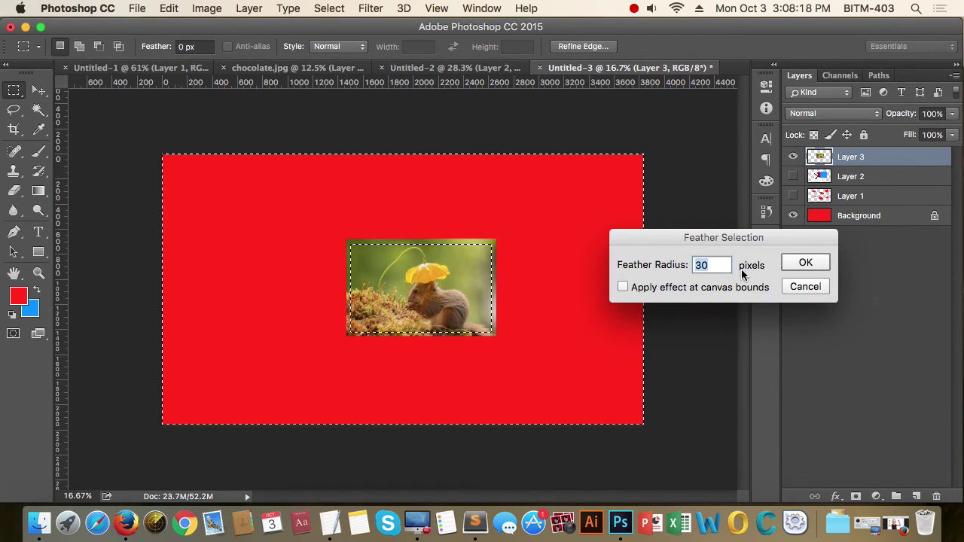
left_click(805, 263)
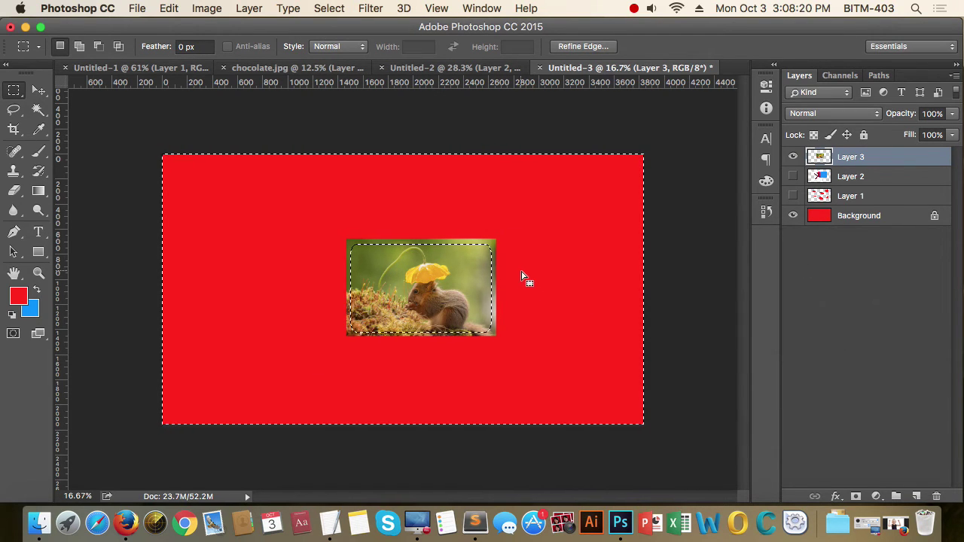
scroll(470, 238, "up", 5)
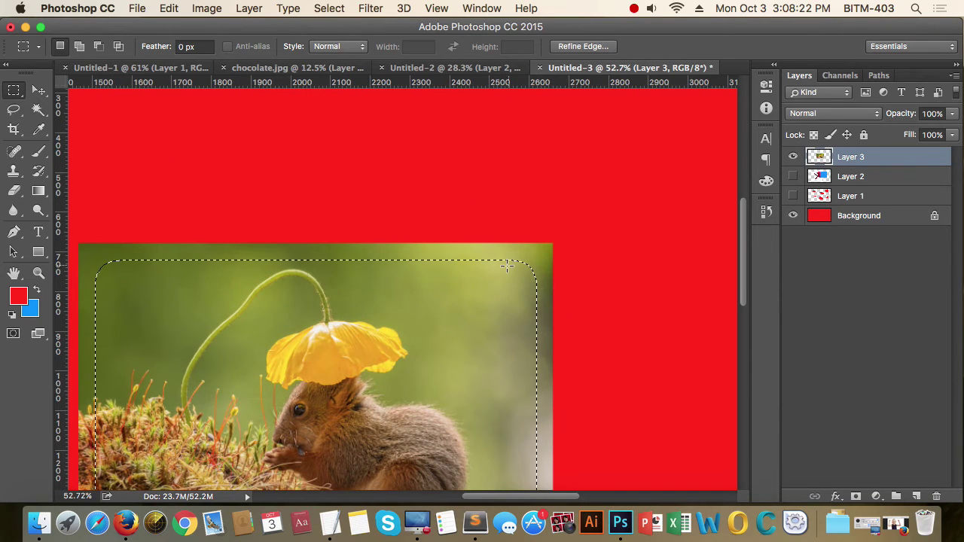
left_click_drag(473, 324, 543, 235)
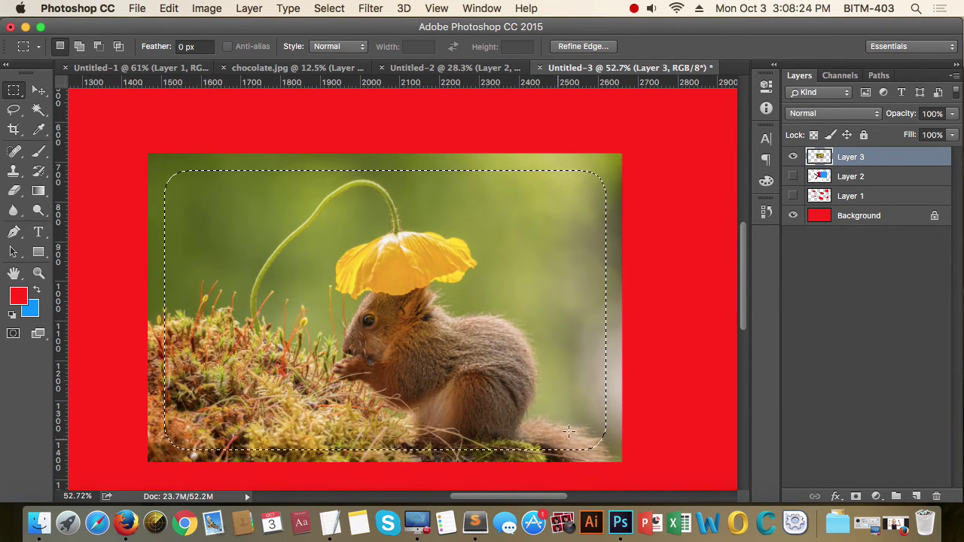
scroll(531, 351, "down", 3)
scroll(486, 353, "down", 2)
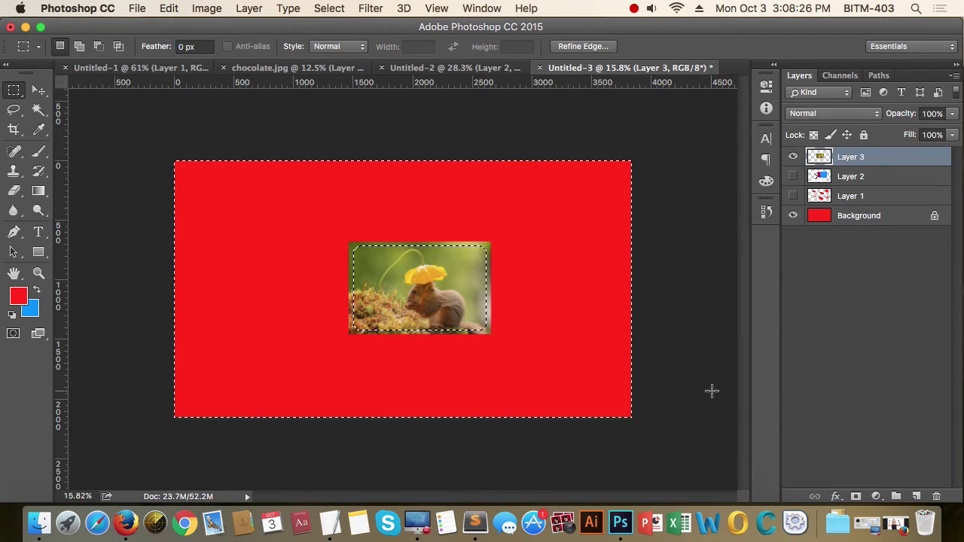
key("Delete")
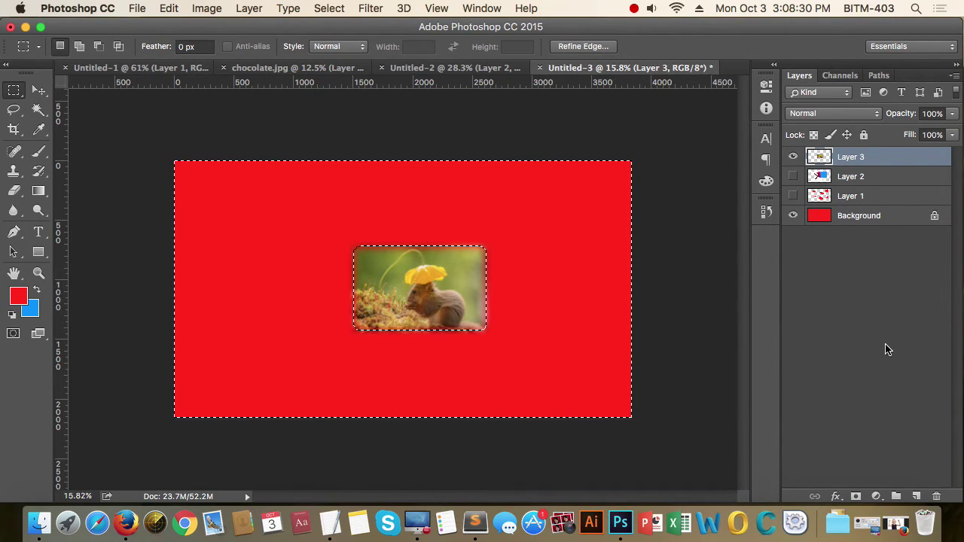
Step: Deselect, zoom in on the squirrel photo's feathered edge, then bring up the lasso variants
left_click(692, 286)
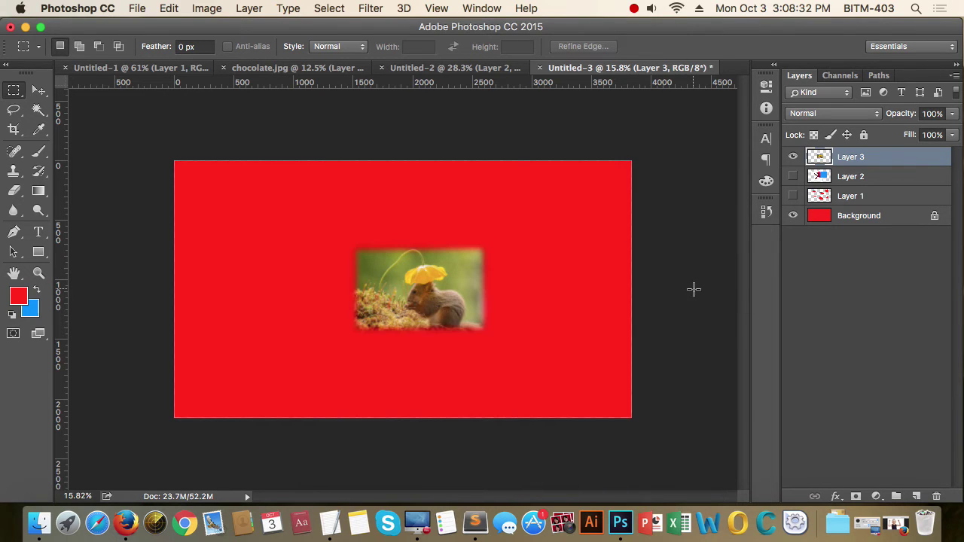
left_click_drag(393, 278, 462, 323)
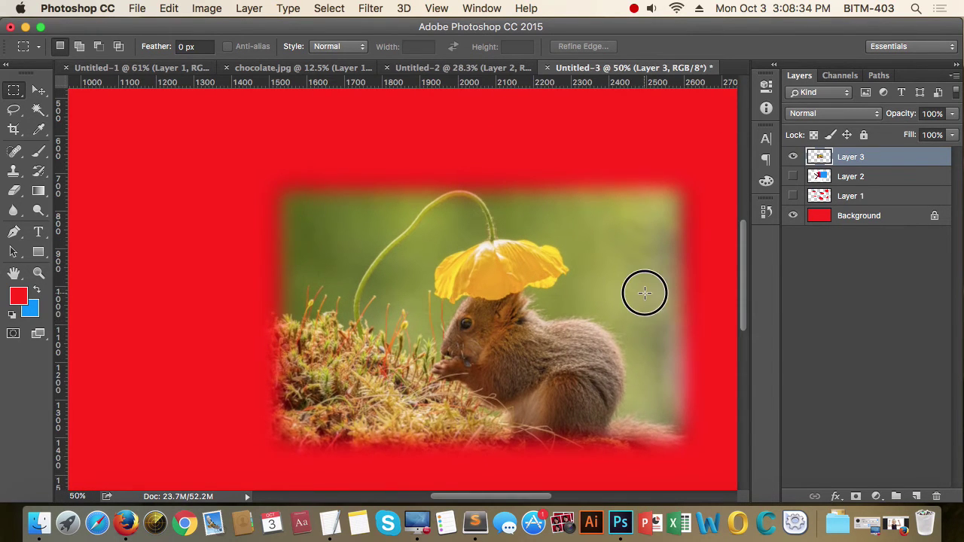
left_click_drag(645, 291, 567, 256)
left_click(649, 404, "ctrl")
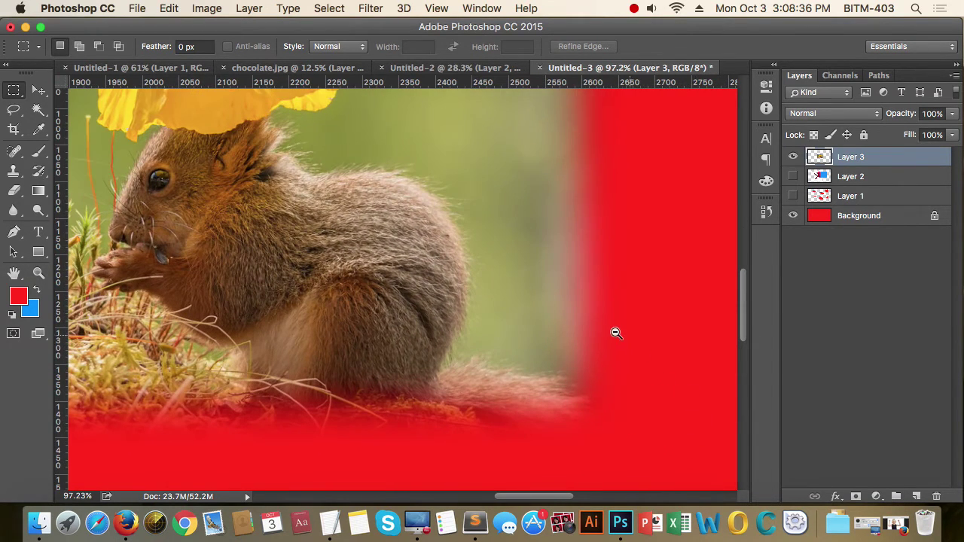
left_click(552, 338, "alt")
scroll(551, 338, "down", 3)
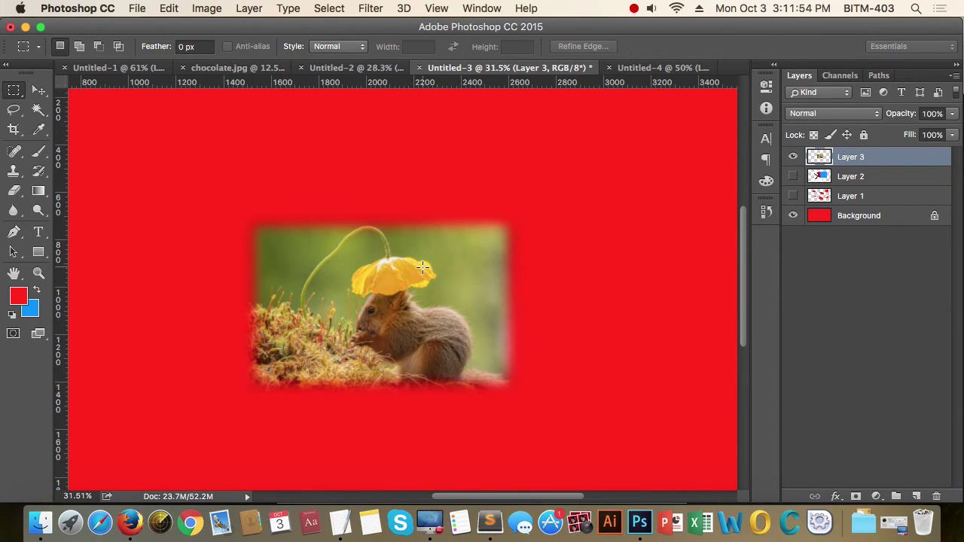
left_click(14, 112)
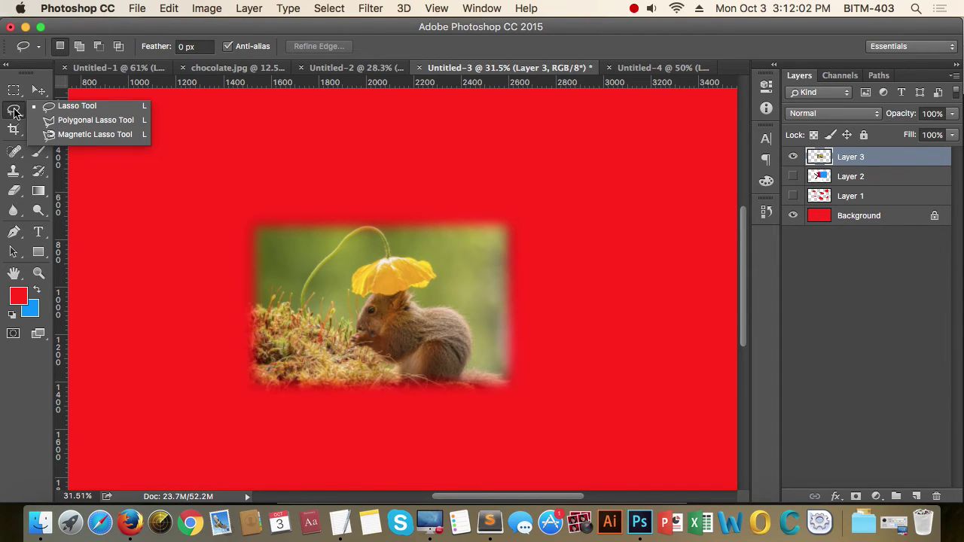
Step: Switch to the Lasso tool and draw a freehand selection loop around the photo
left_click(109, 112)
left_click(18, 95)
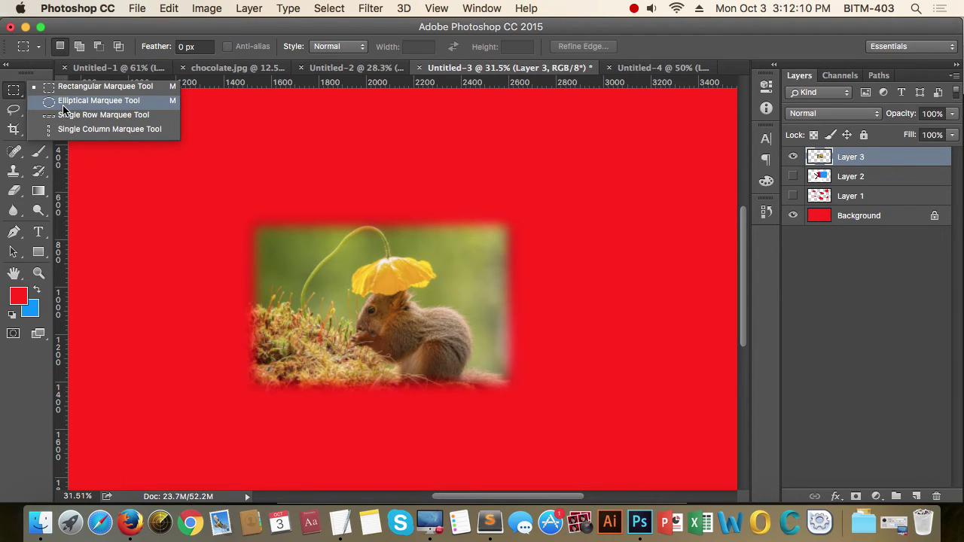
left_click(13, 109)
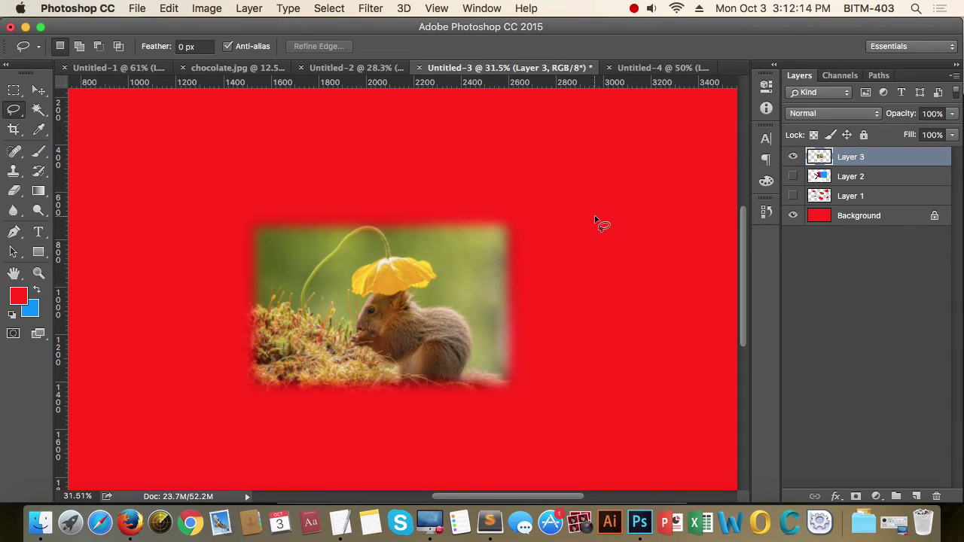
left_click_drag(568, 156, 527, 127)
left_click_drag(418, 182, 525, 292)
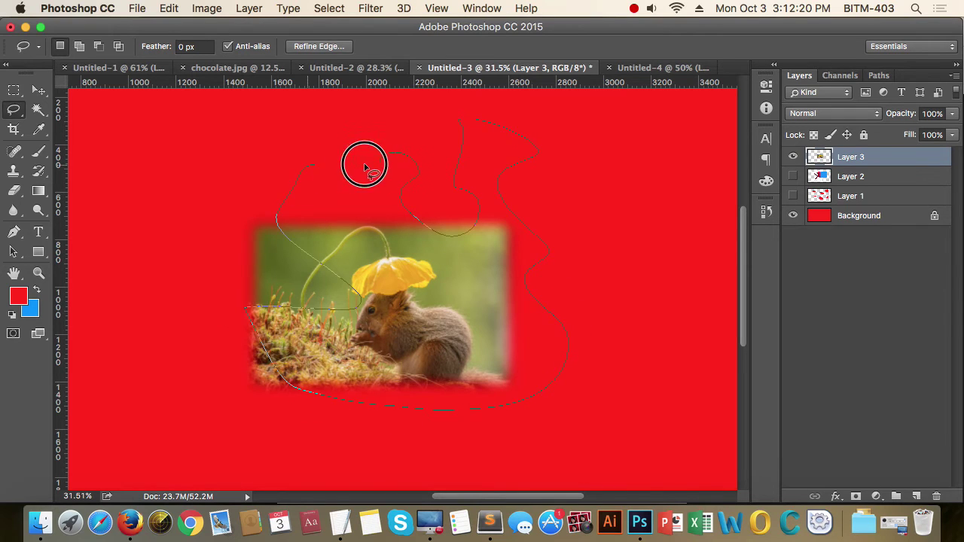
left_click_drag(525, 292, 390, 159)
Step: Deselect, draw another freehand selection, move it upward about 129 px, then deselect
left_click(600, 220)
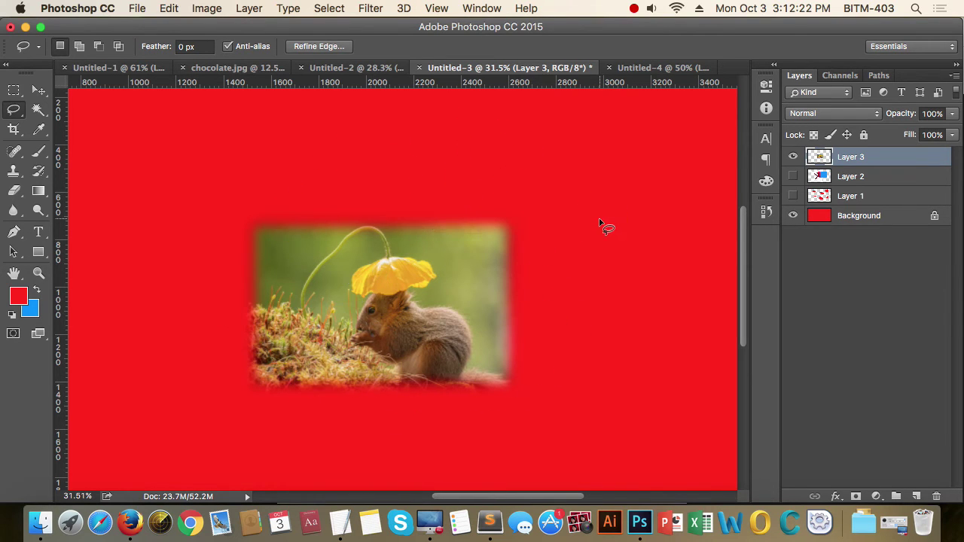
mouse_move(434, 178)
left_mouse_down()
mouse_move(614, 268)
mouse_move(590, 302)
mouse_move(580, 351)
mouse_move(631, 314)
mouse_move(652, 367)
mouse_move(661, 467)
mouse_move(609, 471)
mouse_move(600, 417)
mouse_move(477, 379)
mouse_move(429, 323)
mouse_move(430, 197)
left_mouse_up()
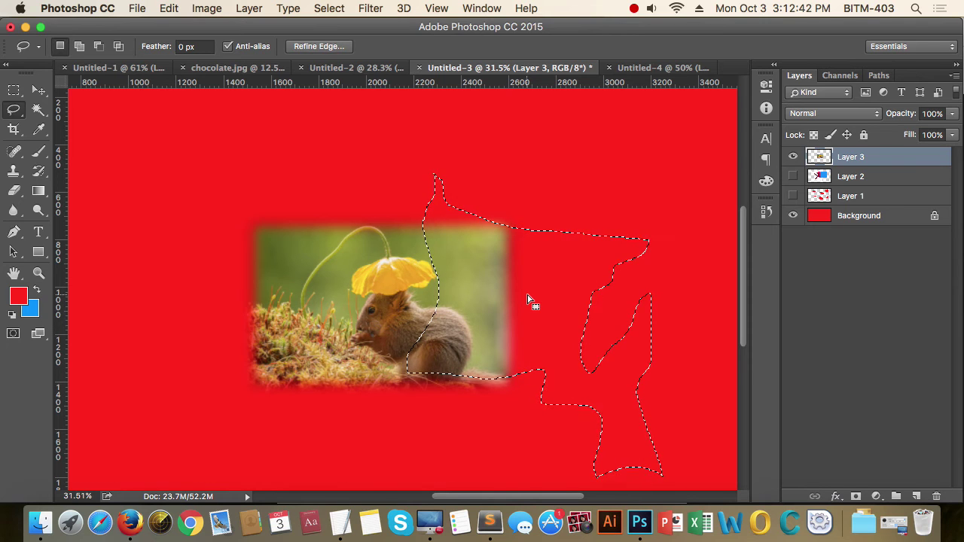
mouse_move(534, 287)
left_mouse_down()
mouse_move(537, 256)
mouse_move(486, 249)
left_mouse_up()
left_click(627, 242)
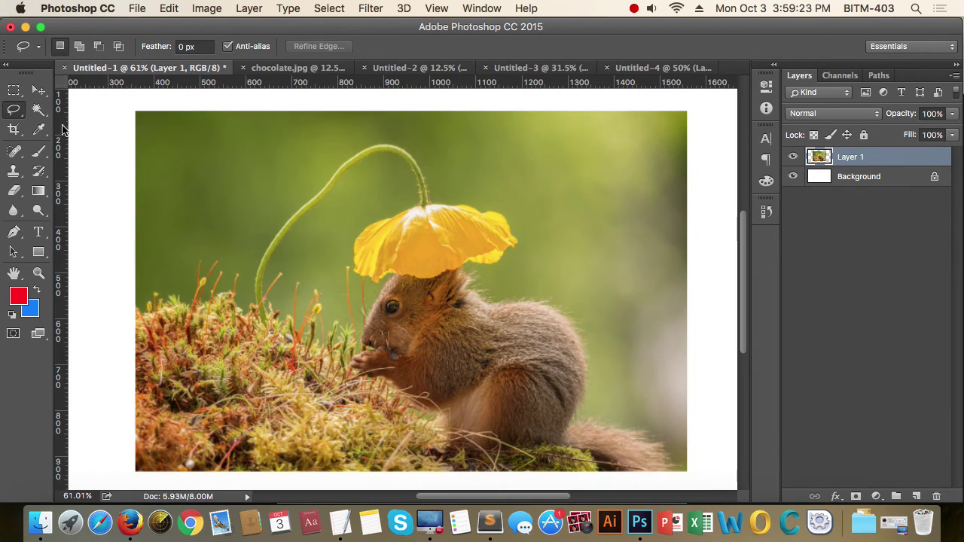
Step: Switch to the Polygonal Lasso and place corners around the squirrel and flower
left_click(13, 109)
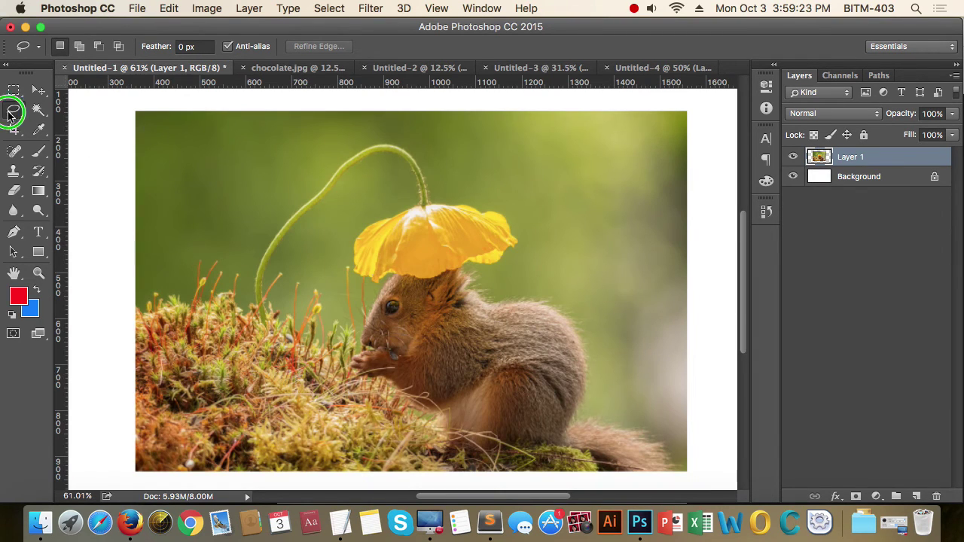
left_click(101, 117)
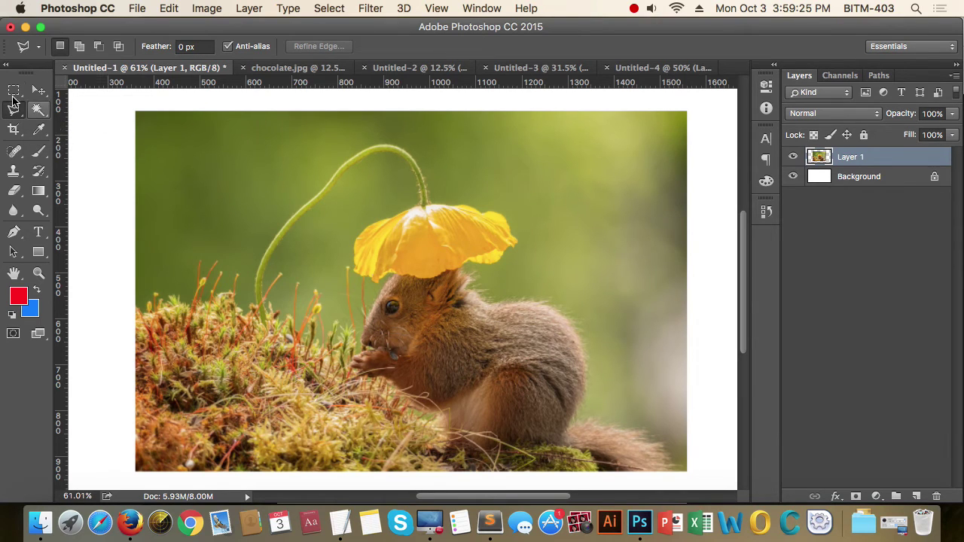
left_click(374, 171)
left_click(473, 163)
left_click(488, 229)
left_click(590, 195)
left_click(619, 281)
left_click(407, 345)
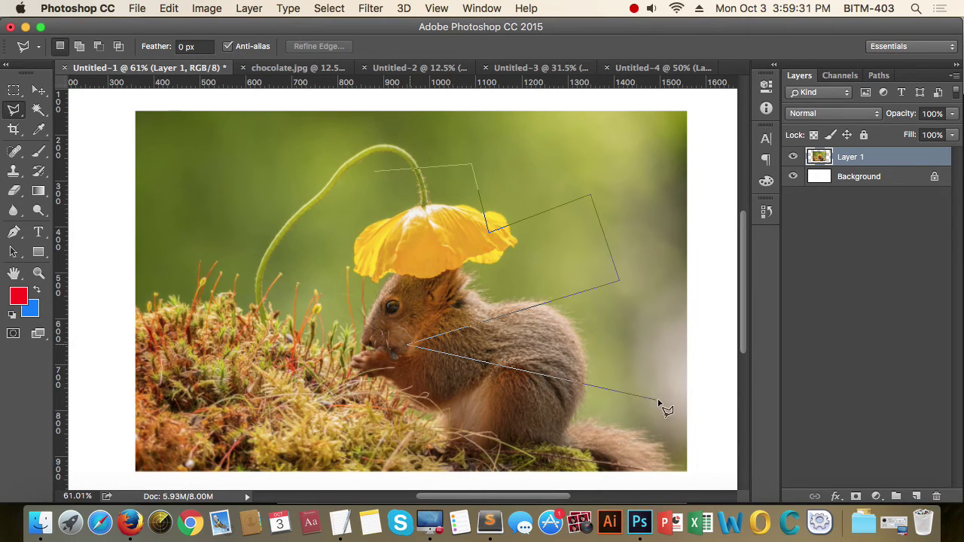
left_click(657, 400)
left_click(274, 397)
left_click(273, 248)
left_click(452, 275)
Step: Extend the polygon past the photo's edges into the margins and double-click to close it
left_click(338, 128)
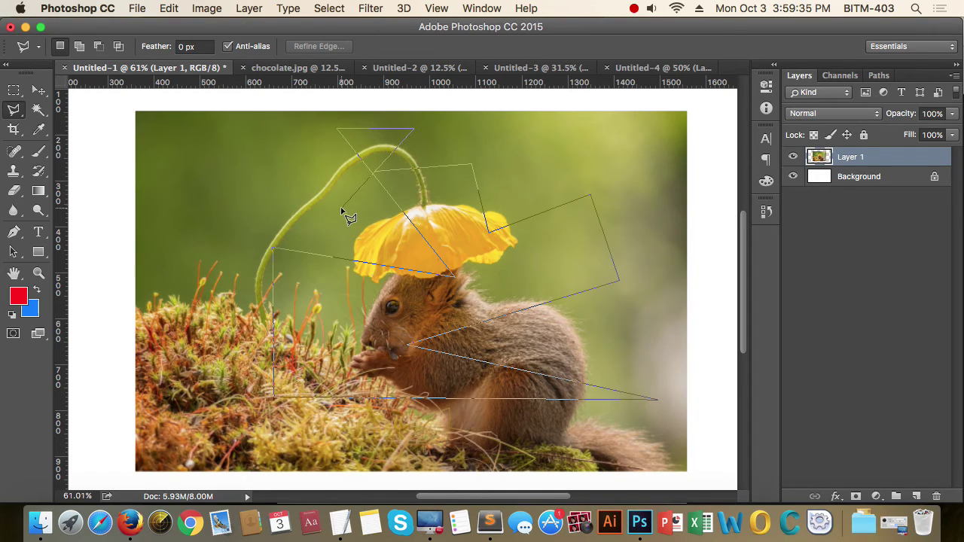
left_click(263, 173)
left_click(213, 235)
left_click(201, 334)
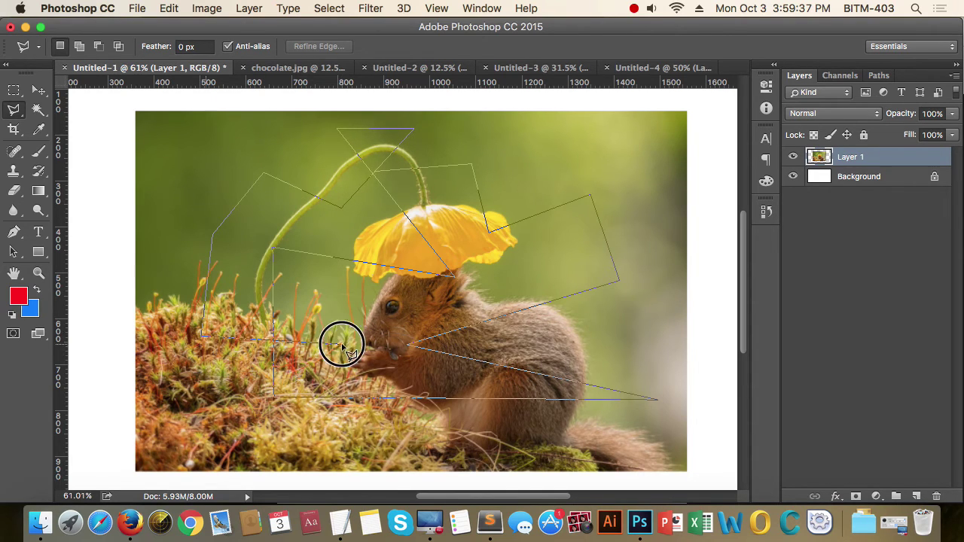
left_click(343, 343)
left_click(495, 256)
left_click(578, 267)
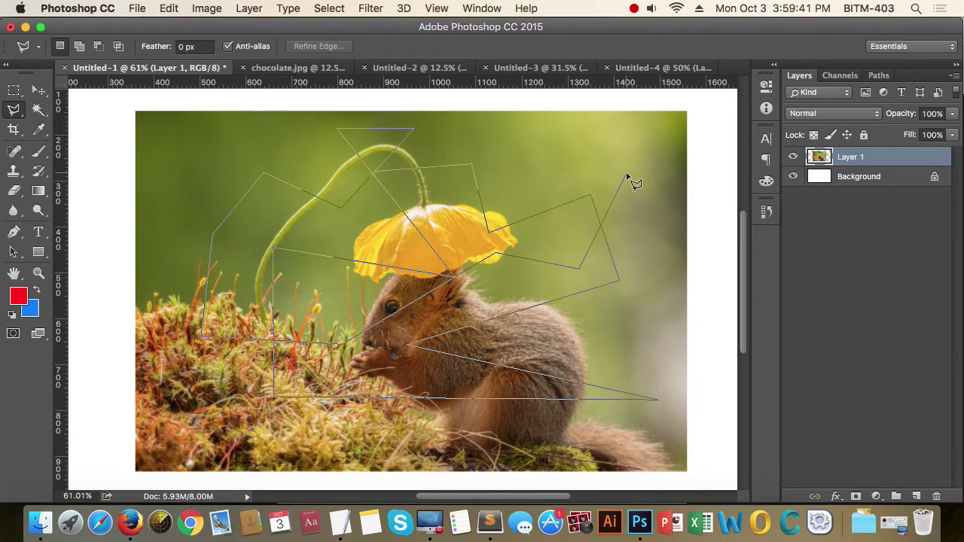
left_click(664, 244)
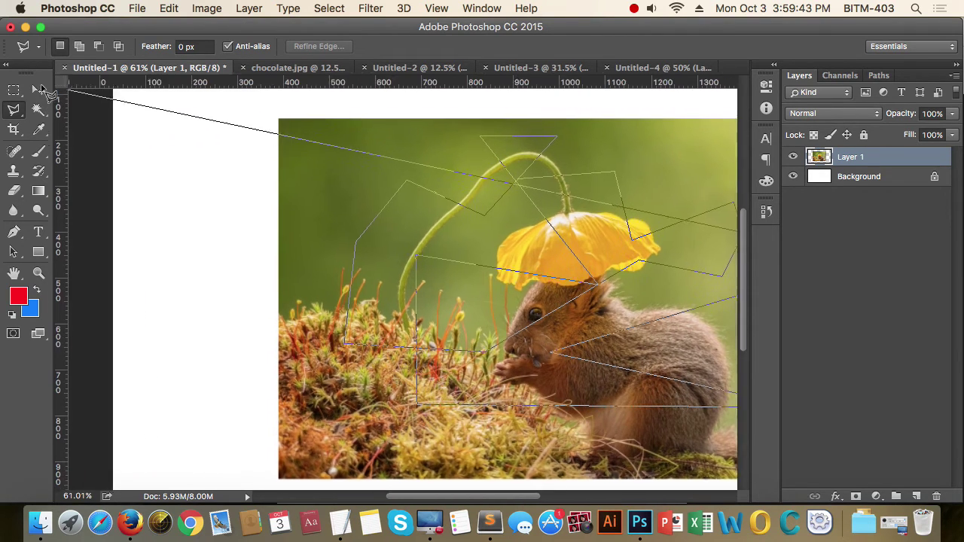
left_click(204, 179)
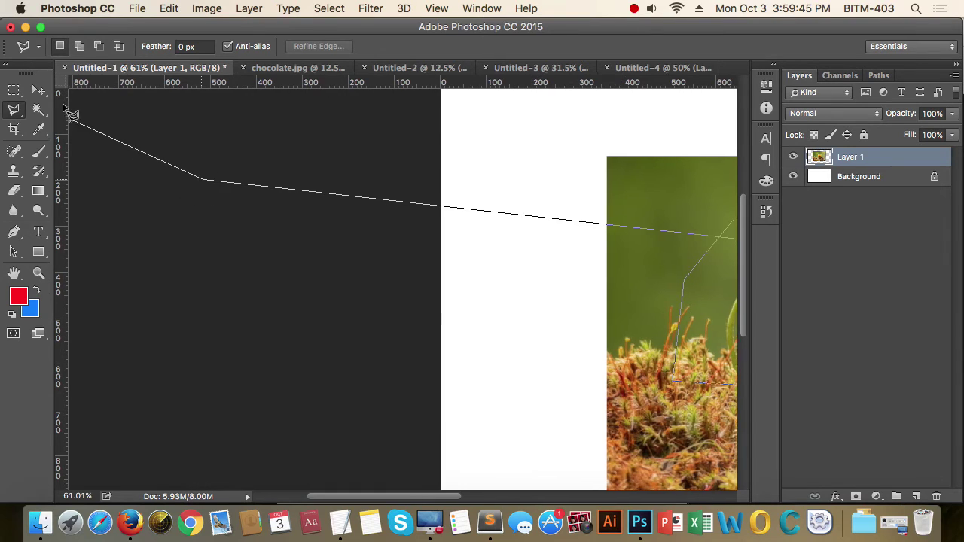
left_click(26, 82)
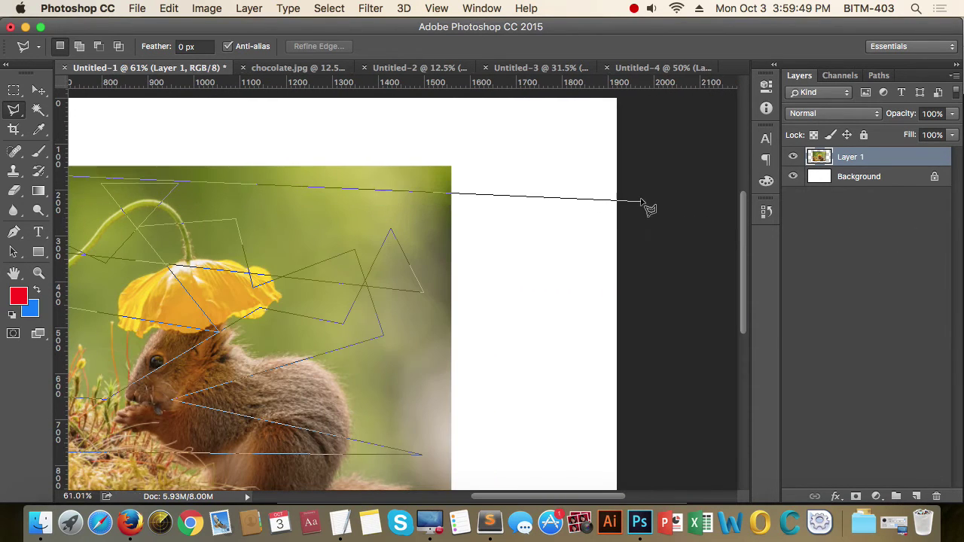
left_click(640, 198)
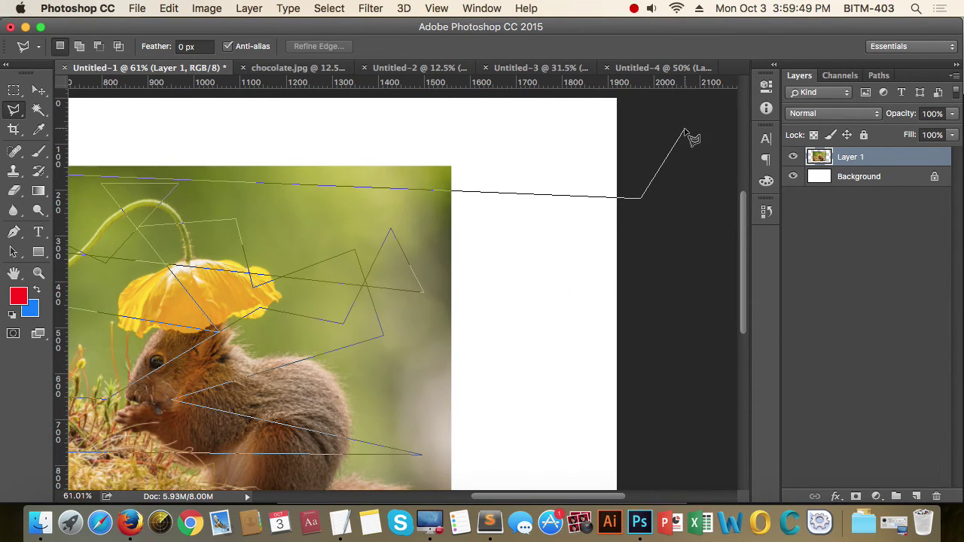
left_click(683, 130)
left_click(656, 330)
left_click(387, 391)
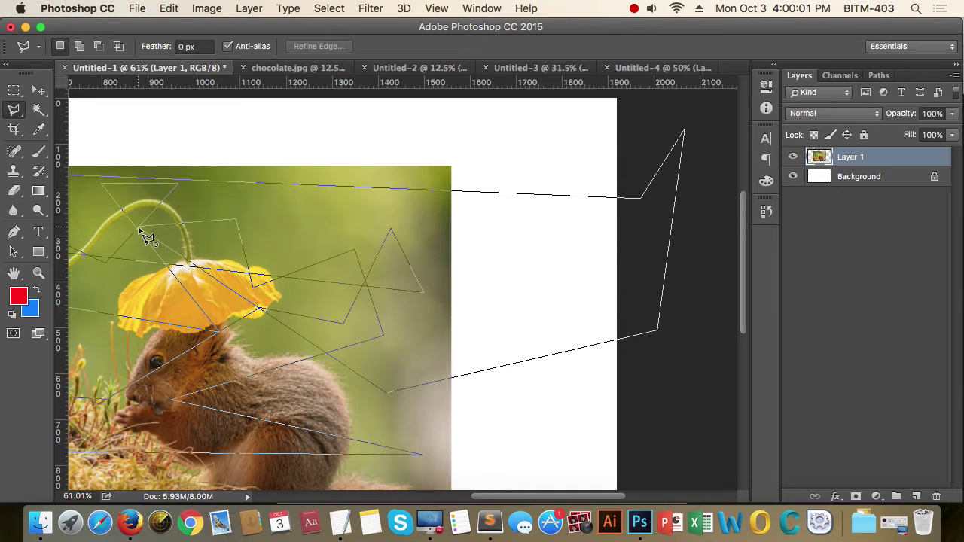
double_click(139, 230)
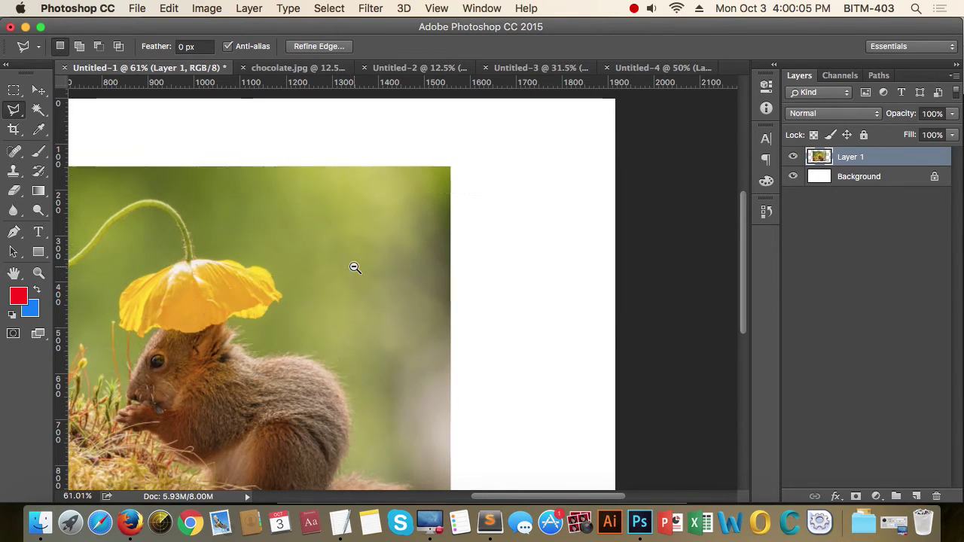
Step: Zoom out, deselect, and start a new zigzag polygon over the flower and squirrel
key("super+minus")
key("super+minus")
key("super+d")
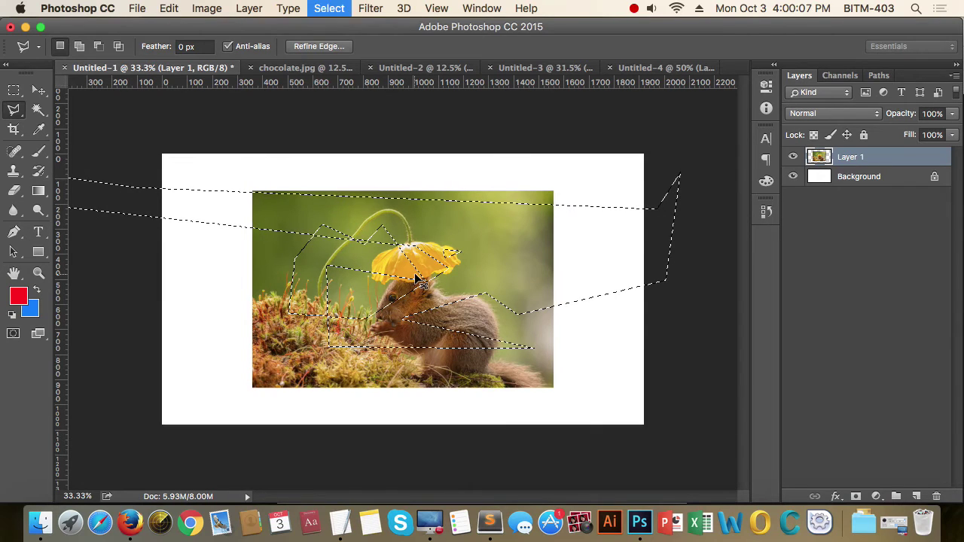
left_click(410, 271)
left_click(444, 207)
left_click(497, 254)
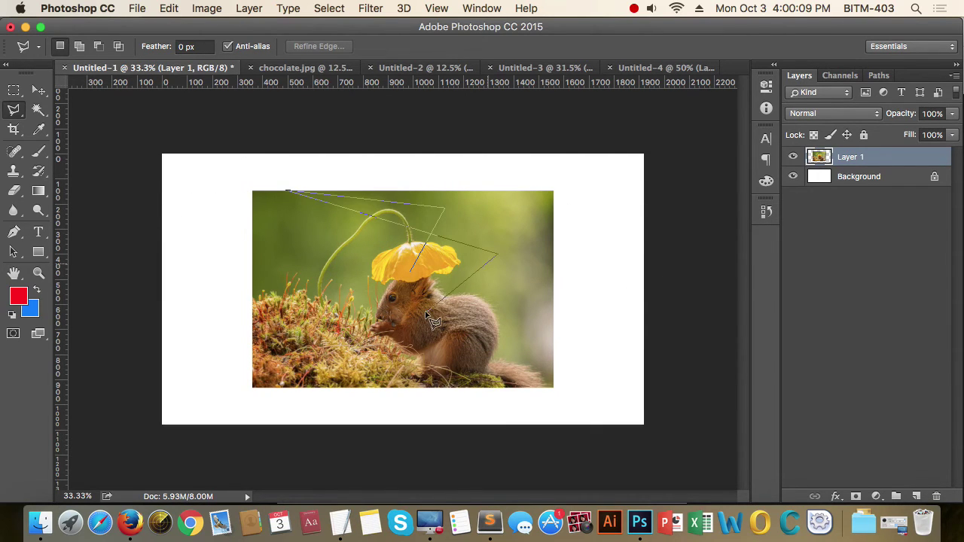
left_click(426, 311)
left_click(382, 181)
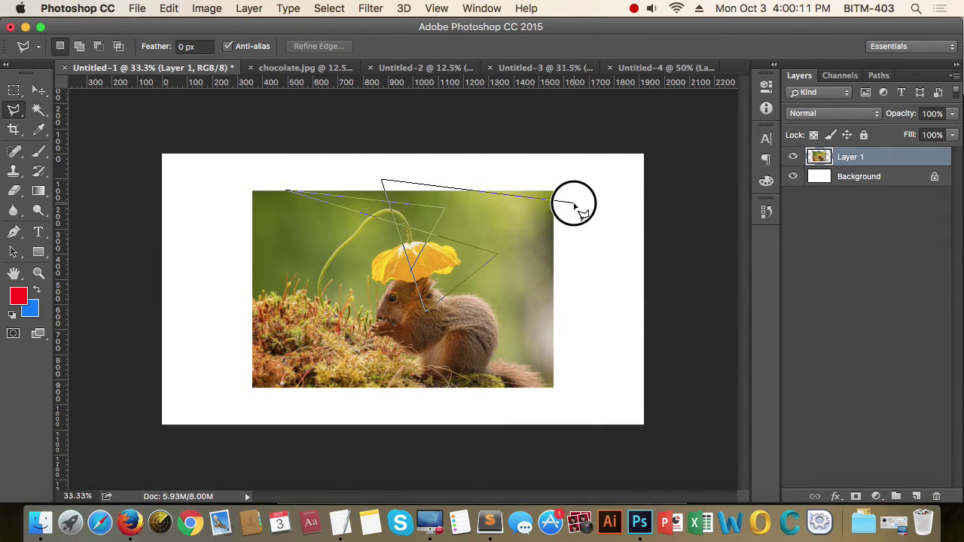
left_click(574, 203)
Step: Add polygon corners beyond the photo's edges and close the new selection at the start point
left_click(335, 304)
left_click(518, 339)
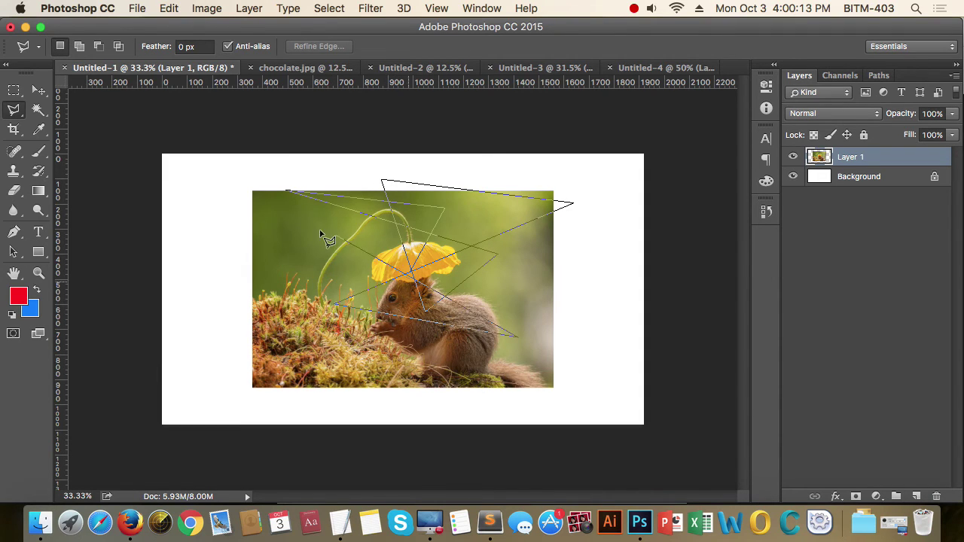
left_click(317, 226)
left_click(515, 146)
left_click(587, 380)
left_click(593, 252)
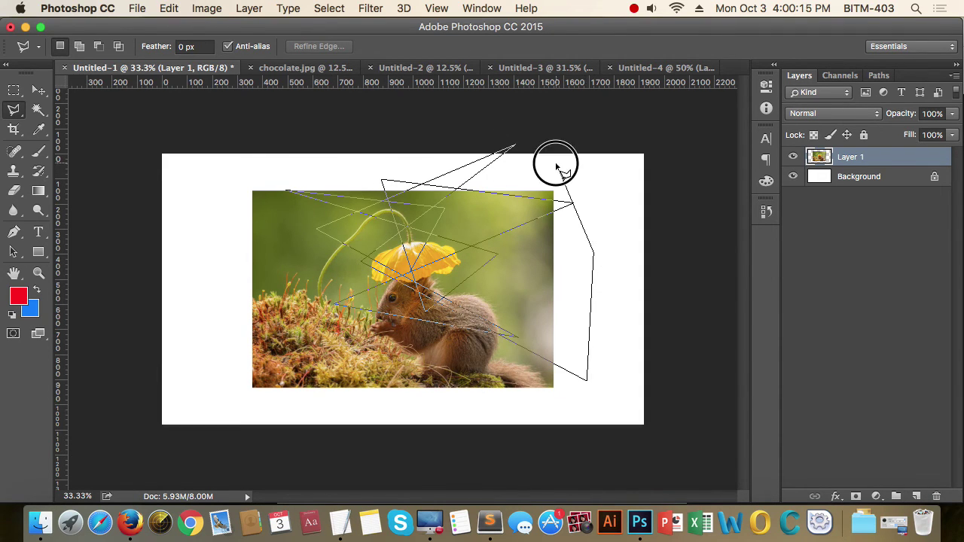
left_click(556, 163)
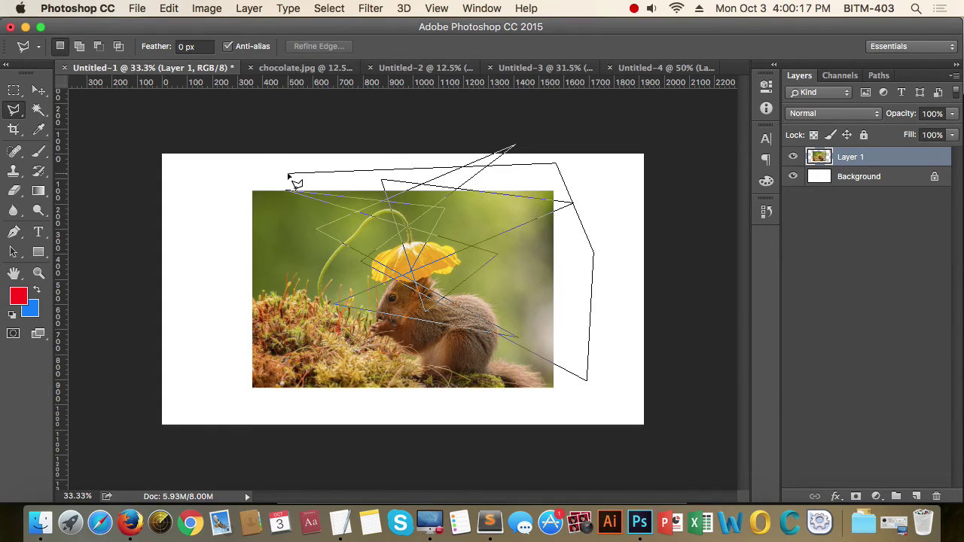
left_click(288, 176)
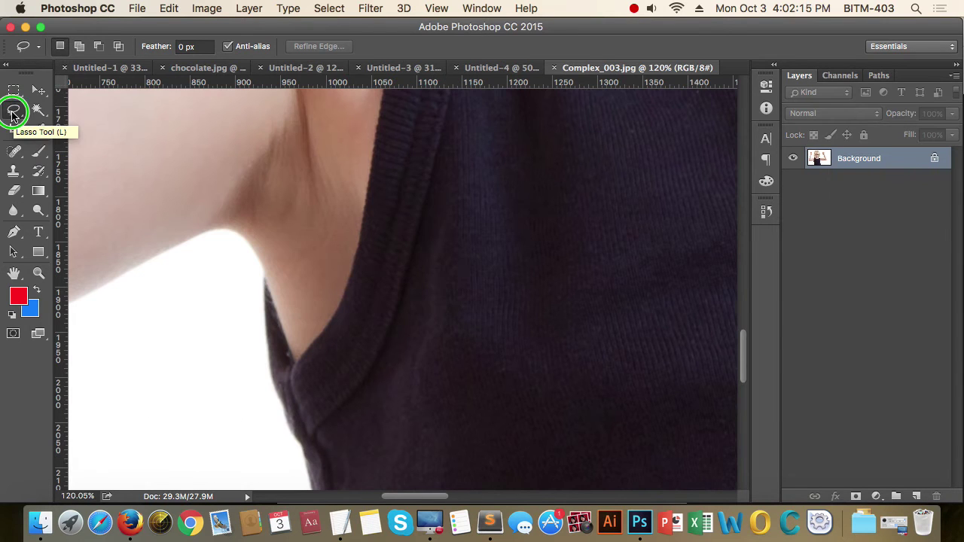
Step: Switch to the Magnetic Lasso and set the first point on the tank top's shoulder edge
left_click(14, 109)
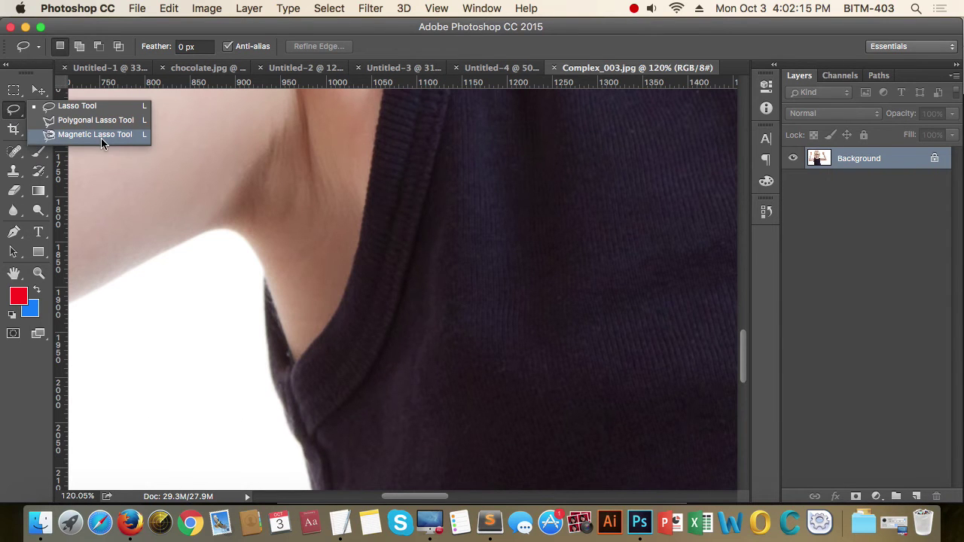
left_click(100, 137)
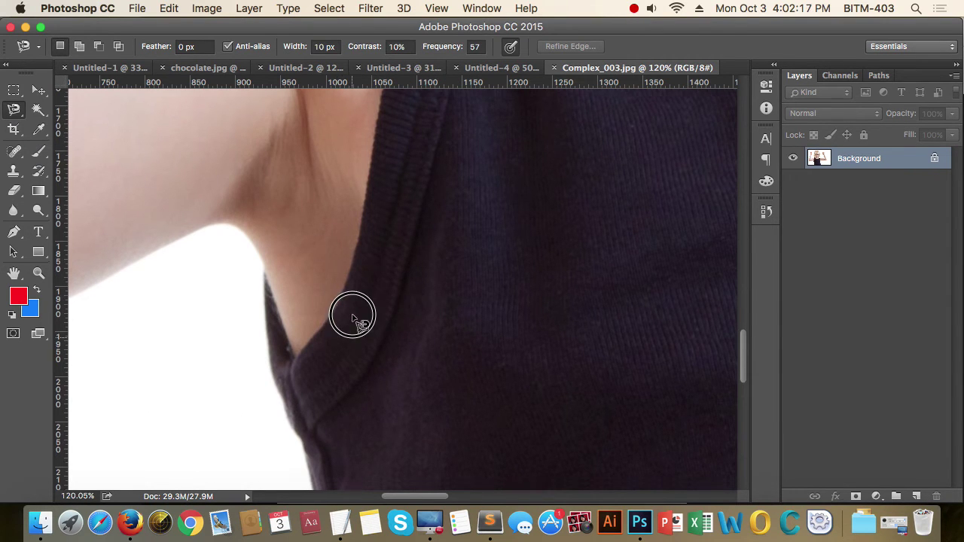
scroll(329, 318, "right", 5)
scroll(433, 348, "down", 2)
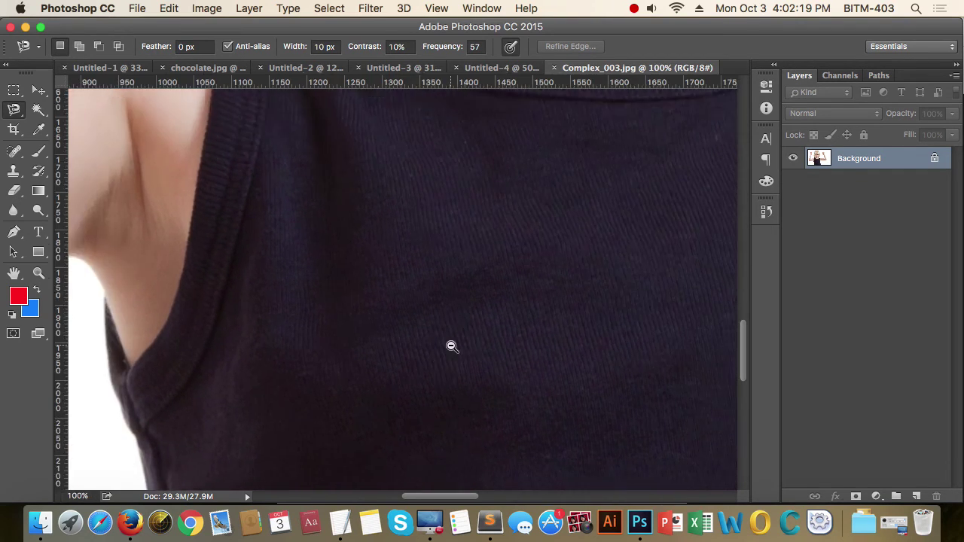
scroll(441, 347, "down", 2)
scroll(452, 346, "down", 1)
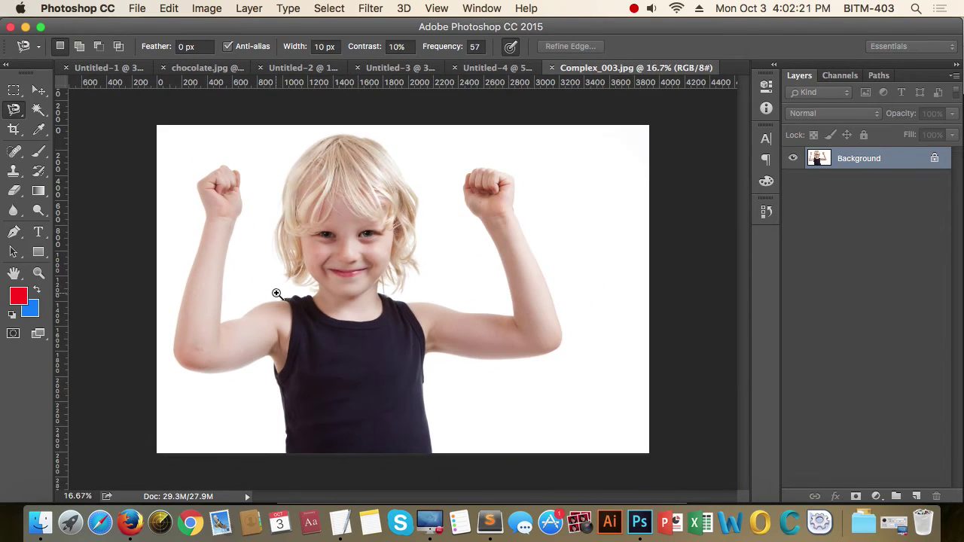
scroll(277, 293, "up", 5)
scroll(394, 355, "up", 2)
scroll(462, 383, "down", 3)
scroll(452, 248, "down", 1)
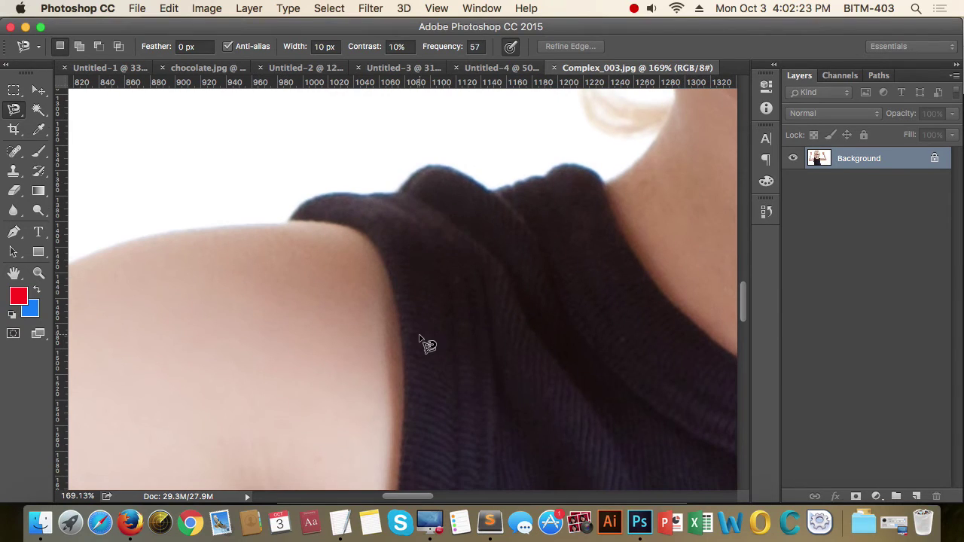
left_click(403, 343)
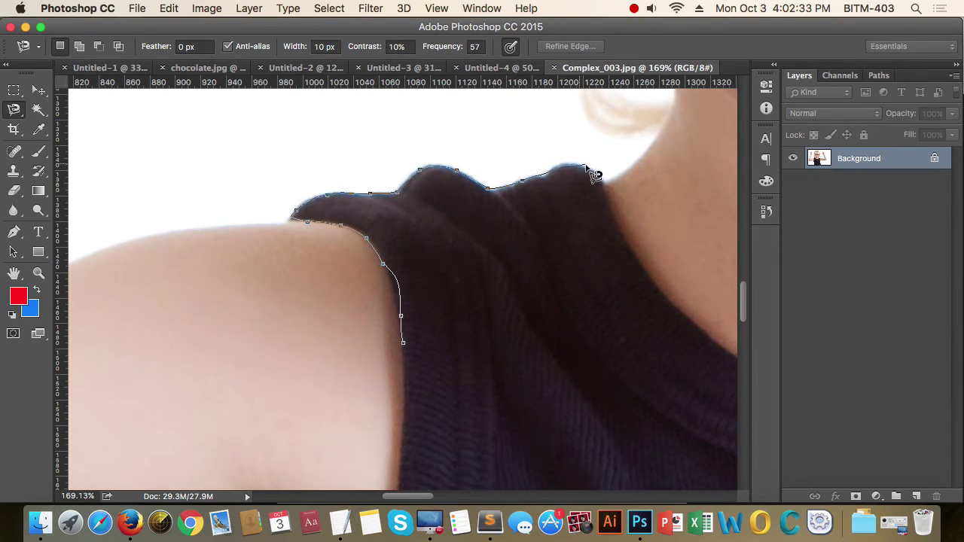
Step: Trace the magnetic outline along neckline, far shoulder, right side, hem and left side, then close it
left_click_drag(645, 286, 363, 201)
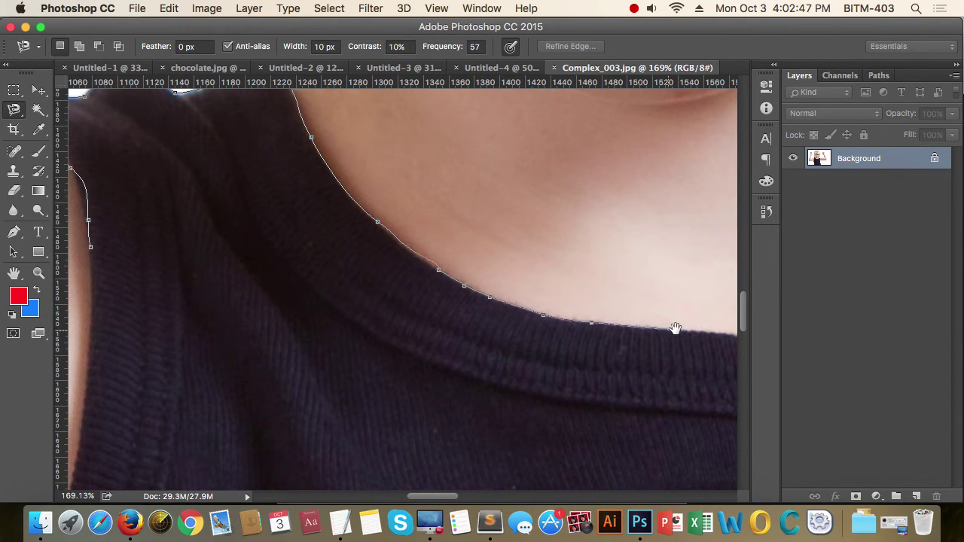
left_click_drag(673, 327, 331, 266)
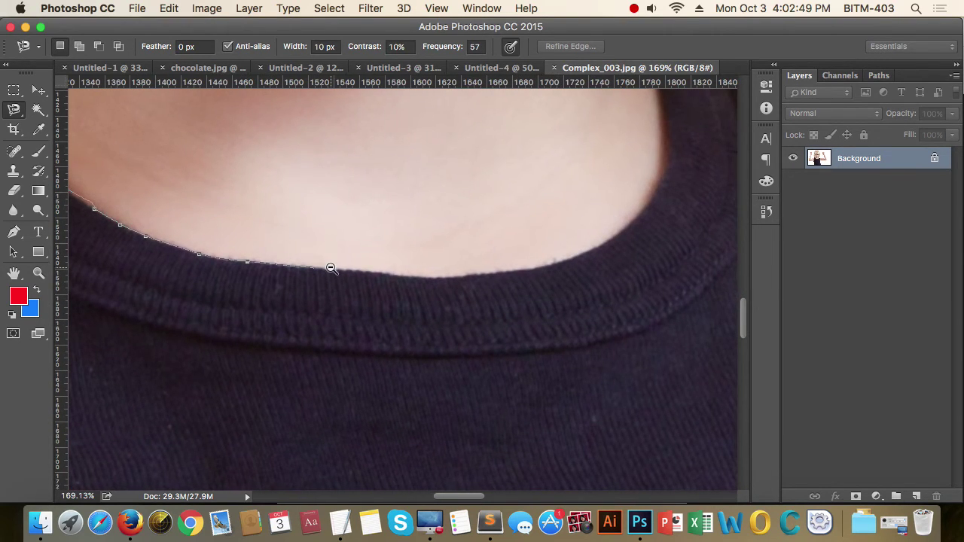
left_click(331, 267, "alt")
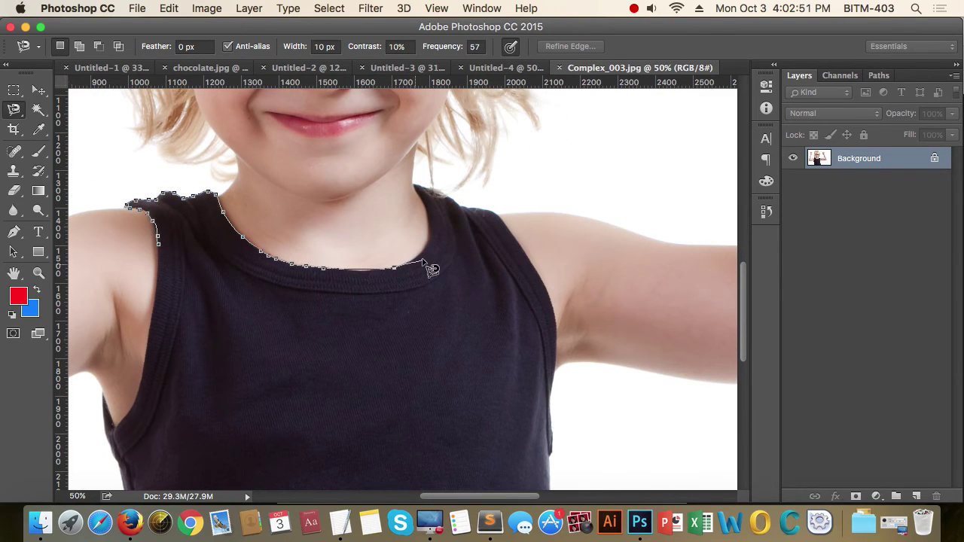
mouse_move(432, 269)
left_mouse_down()
mouse_move(437, 205)
mouse_move(506, 226)
mouse_move(552, 294)
mouse_move(523, 237)
left_mouse_up()
mouse_move(462, 211)
left_mouse_down()
mouse_move(452, 201)
mouse_move(475, 217)
left_mouse_up()
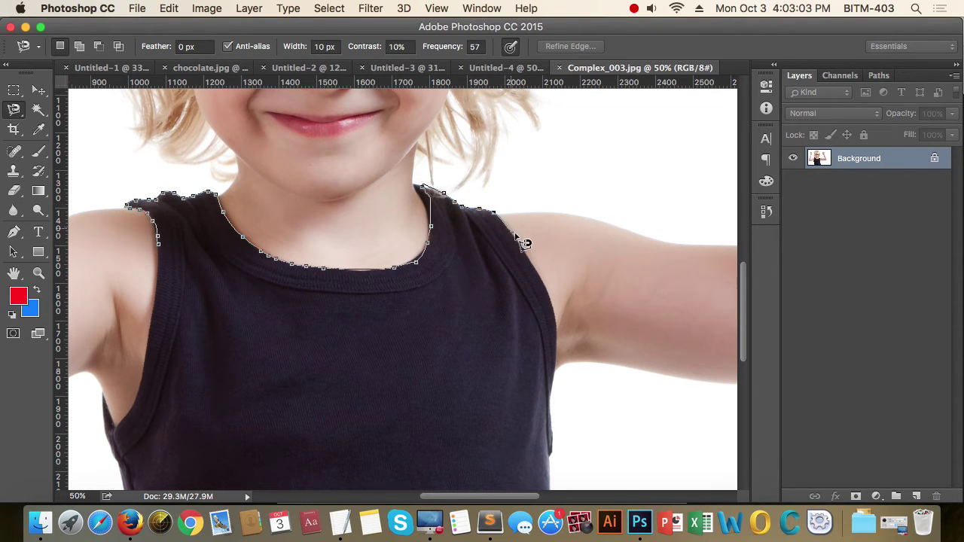
left_click_drag(550, 293, 555, 414)
key("super+minus")
key("super+minus")
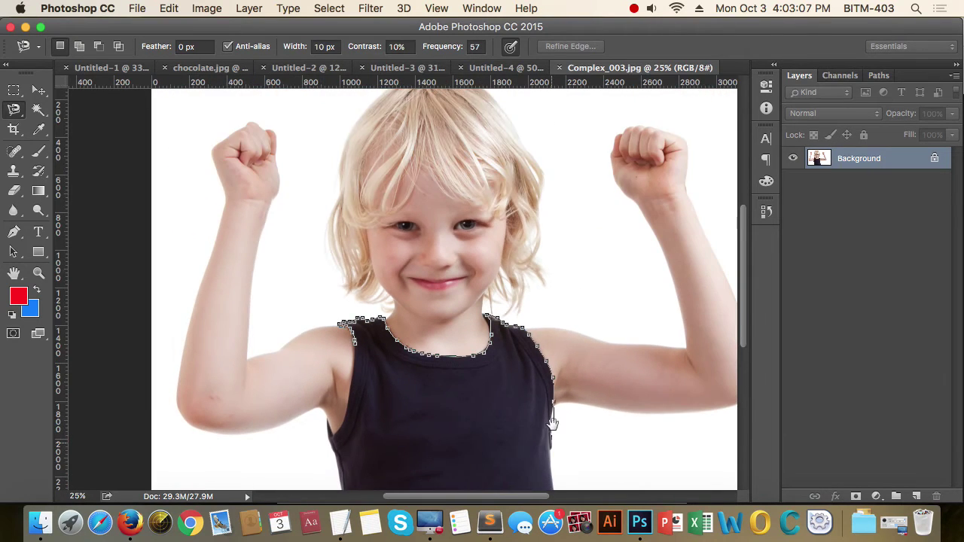
scroll(548, 376, "down", 5)
mouse_move(538, 297)
left_mouse_down()
mouse_move(555, 364)
mouse_move(490, 355)
mouse_move(346, 360)
mouse_move(324, 280)
left_mouse_up()
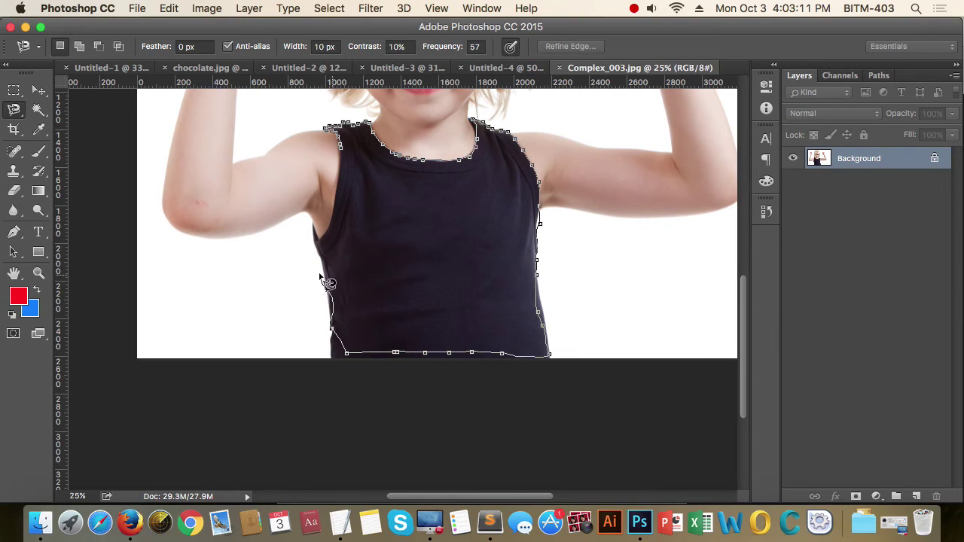
mouse_move(313, 227)
left_mouse_down()
mouse_move(335, 219)
mouse_move(349, 161)
left_mouse_up()
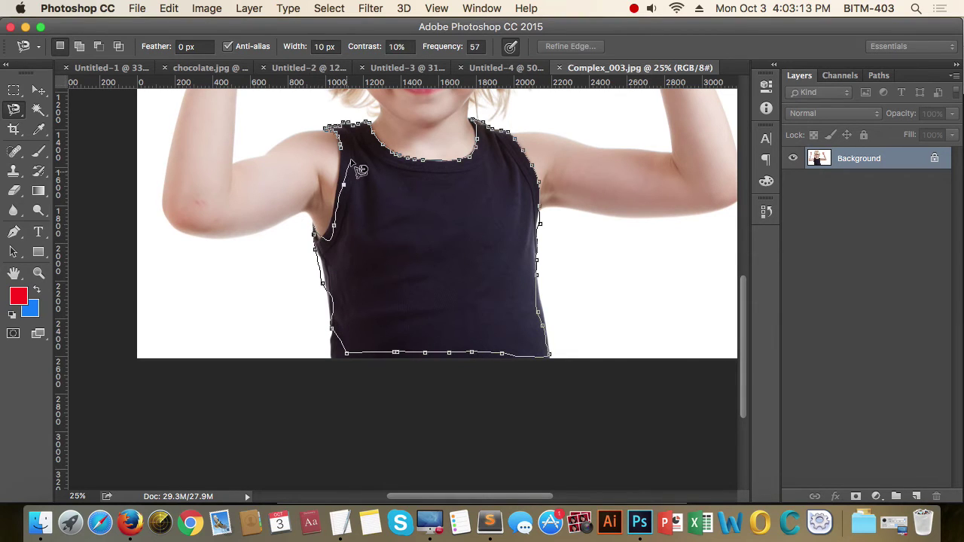
double_click(348, 160)
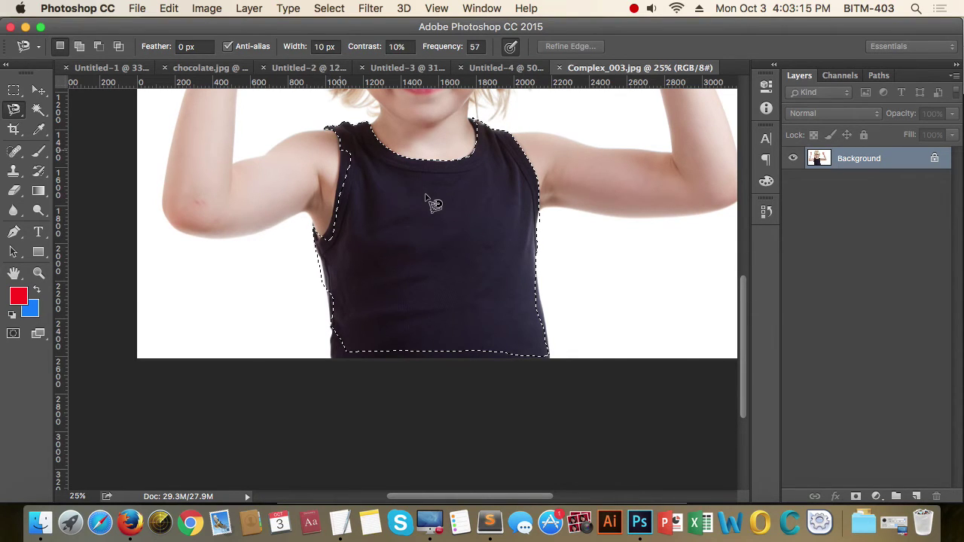
Step: Zoom in and use the Lasso with Shift to add missed shirt along the shoulder and armhole
left_click_drag(344, 153, 417, 231)
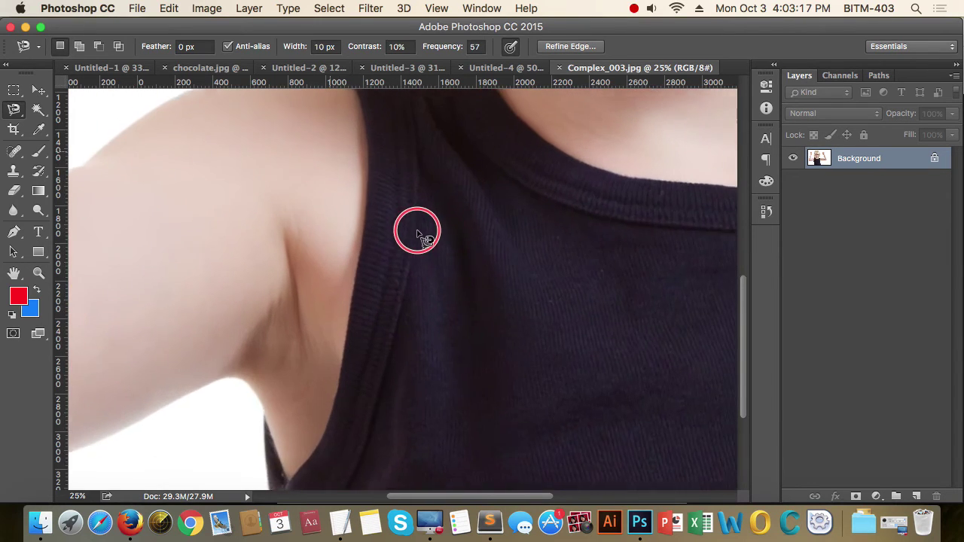
left_click_drag(439, 200, 431, 234)
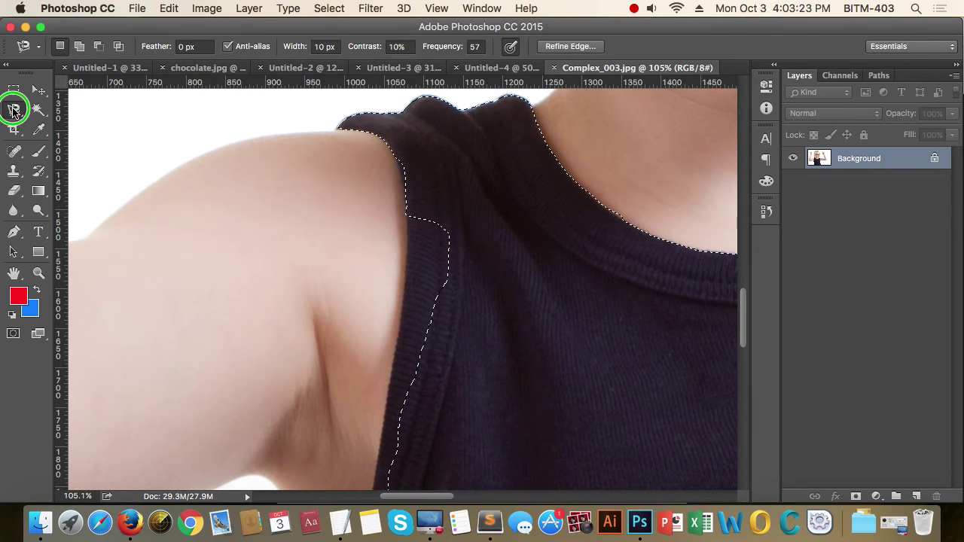
left_click_drag(14, 109, 55, 115)
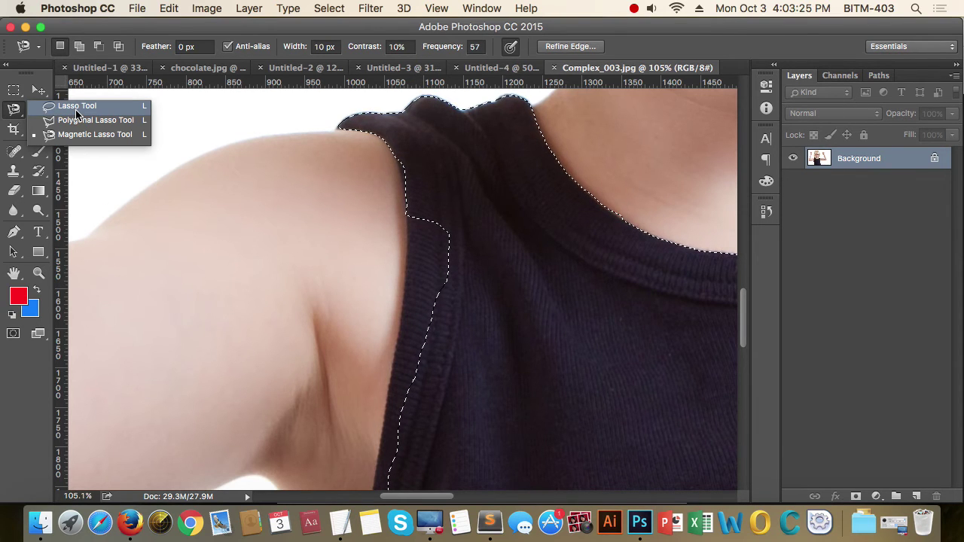
left_click(77, 113)
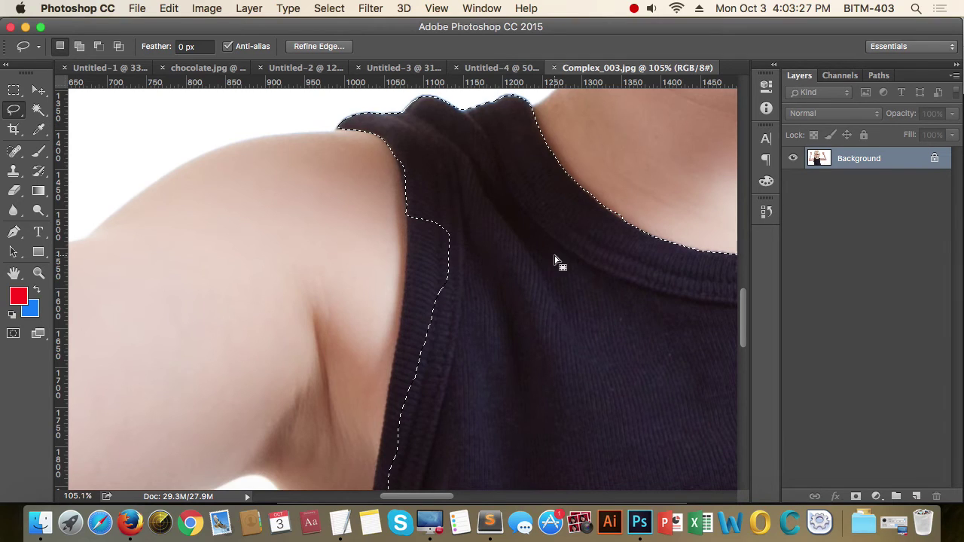
key("shift")
key("shift")
key("alt")
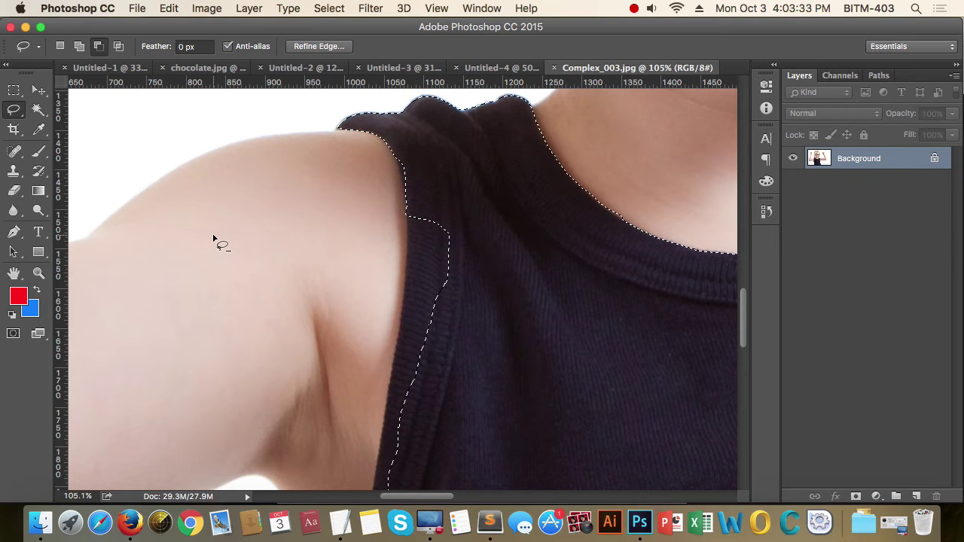
key("shift")
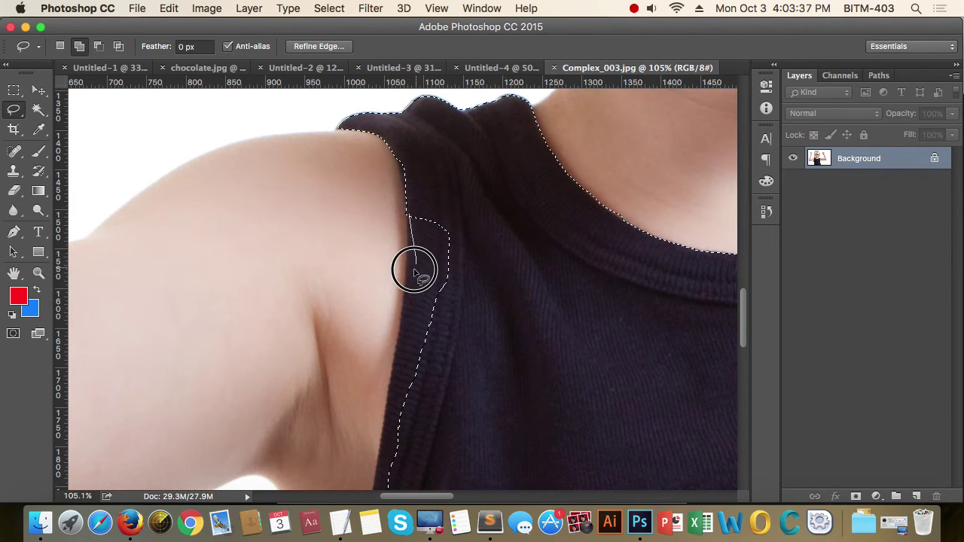
left_click_drag(408, 215, 428, 371)
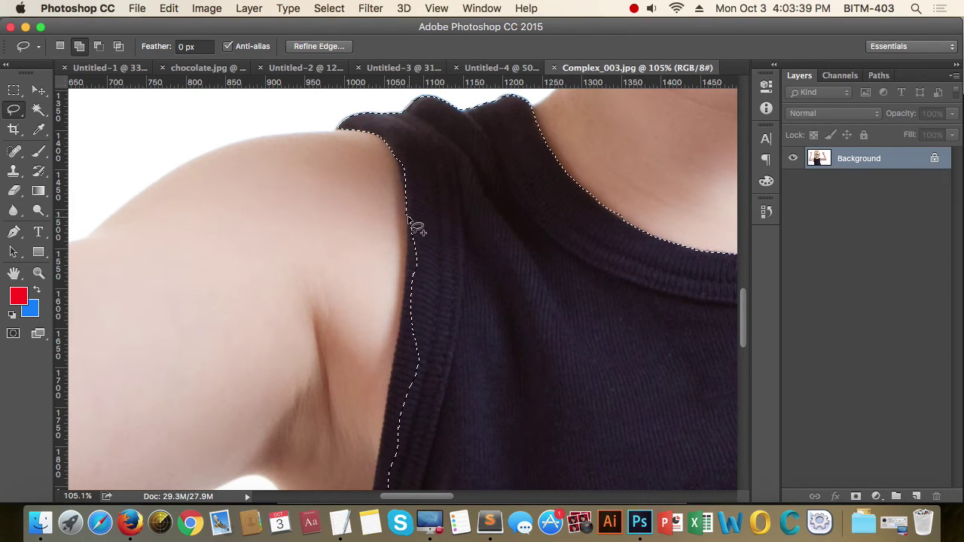
left_click_drag(409, 220, 455, 253)
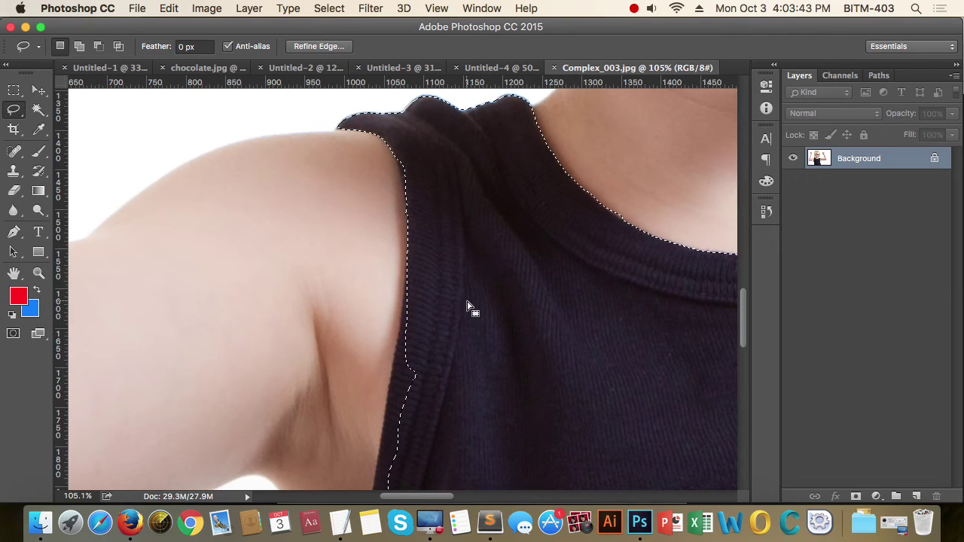
Step: Trim background off the shirt's right edge with Option, then zoom out to the whole shirt
scroll(452, 316, "down", 2)
scroll(441, 333, "down", 3)
scroll(532, 351, "down", 3)
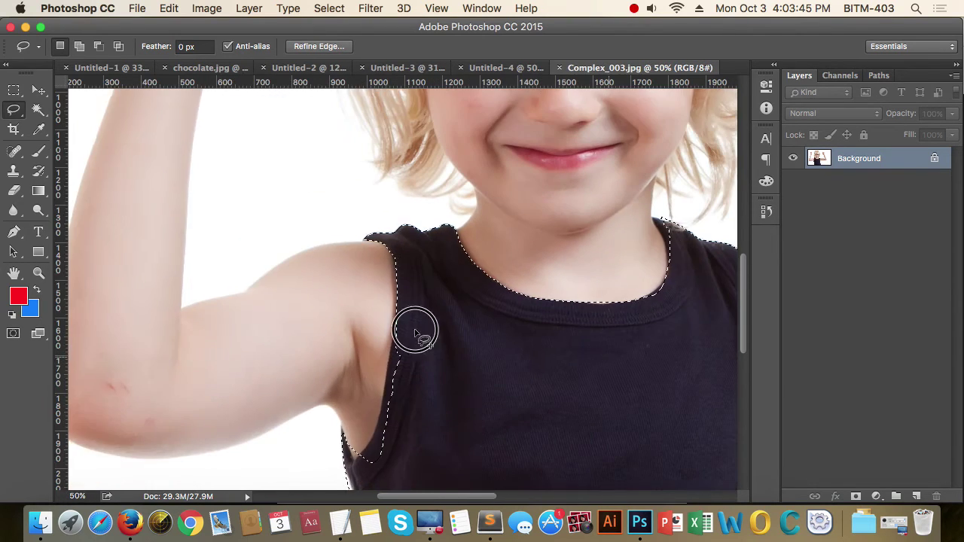
left_click_drag(415, 330, 371, 311)
scroll(482, 222, "up", 3)
scroll(478, 268, "up", 2)
scroll(520, 306, "up", 2)
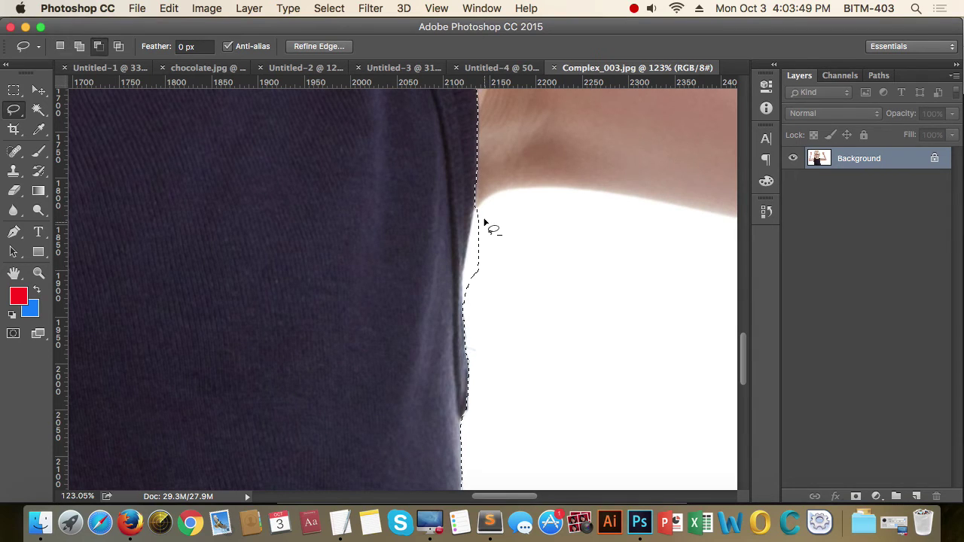
mouse_move(479, 216)
left_mouse_down()
mouse_move(469, 244)
mouse_move(490, 312)
left_mouse_up()
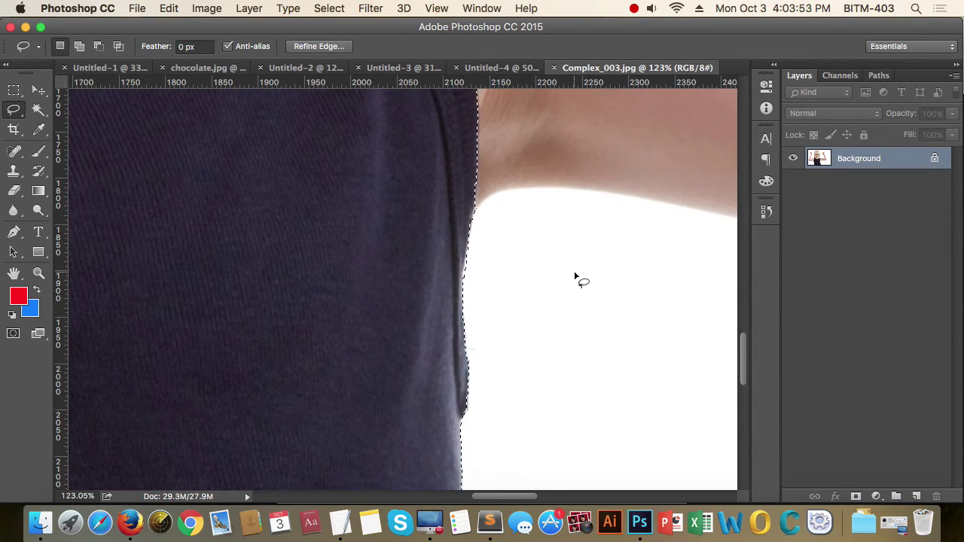
key("super+minus")
key("super+minus")
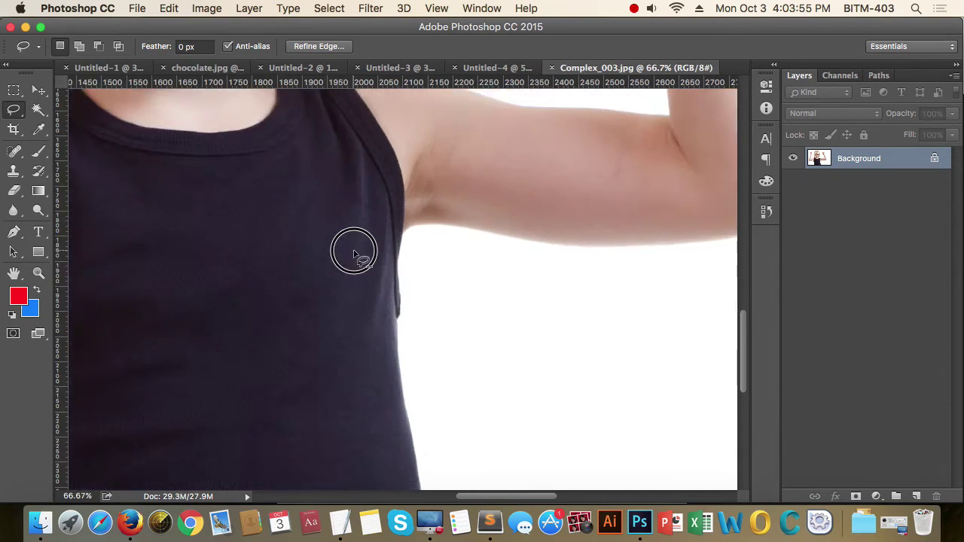
key("super+minus")
key("super+minus")
left_click_drag(280, 249, 371, 264)
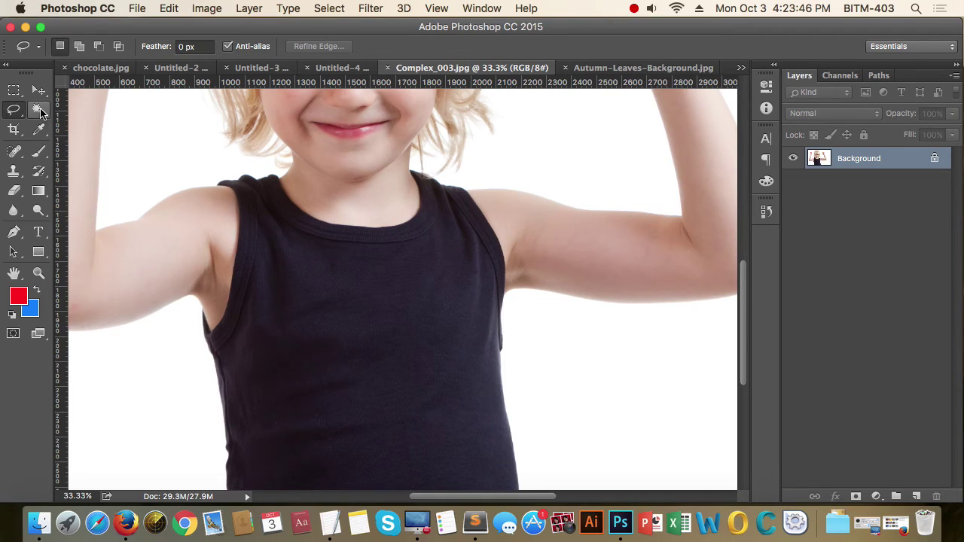
Step: Choose the Quick Selection Tool from the Magic Wand flyout, with a 150-pixel brush
left_click(38, 110)
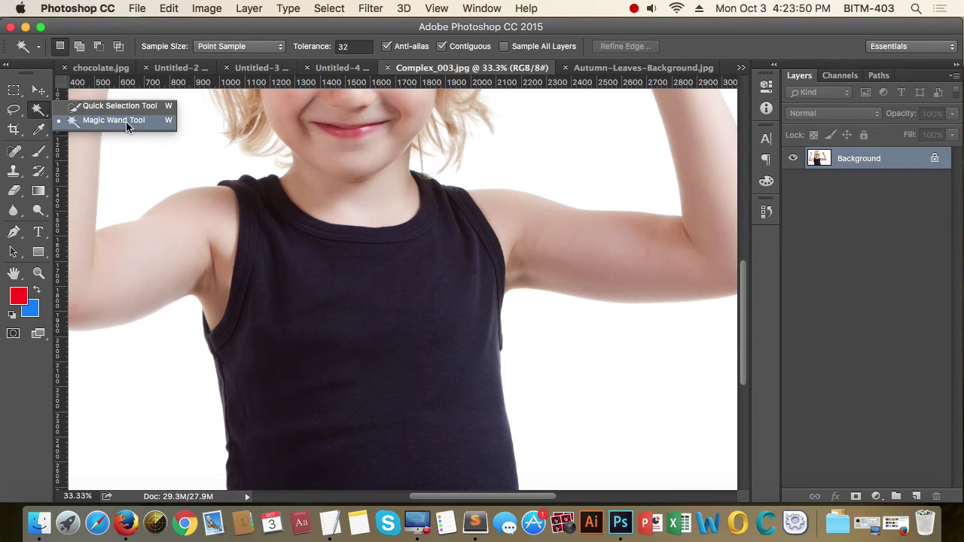
left_click(127, 107)
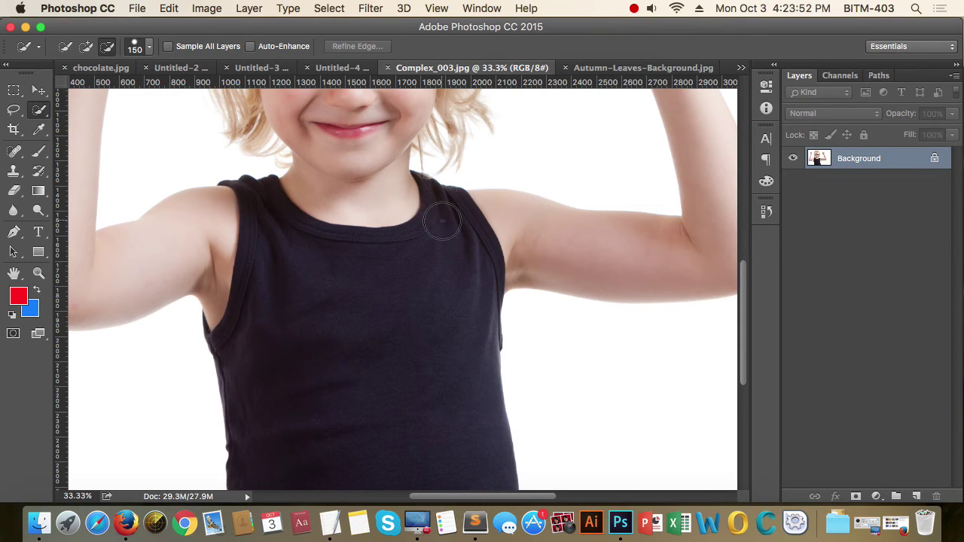
scroll(494, 281, "up", 3)
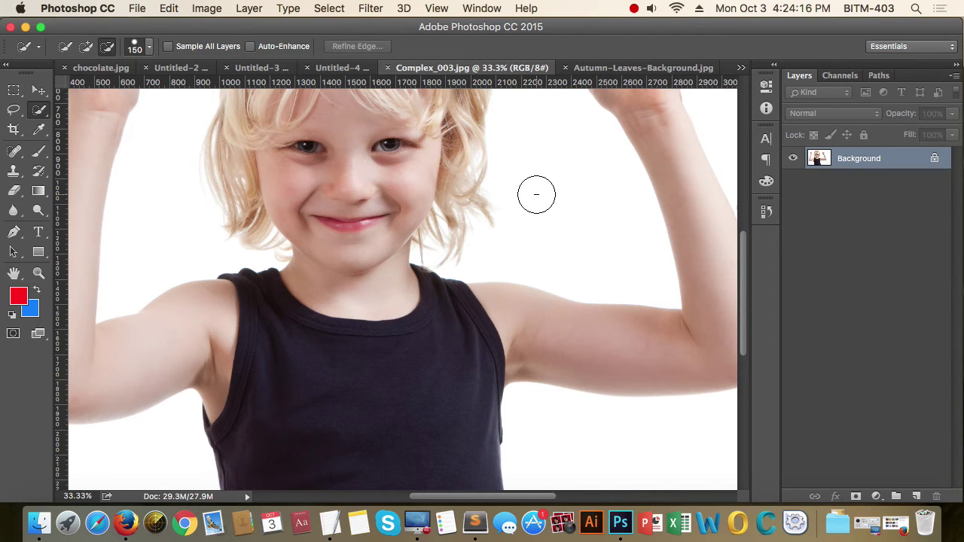
Step: Resize the Quick Selection brush to 250 px and briefly check the course outline document
key("bracketleft")
key("bracketleft")
key("bracketleft")
key("bracketleft")
key("bracketleft")
key("bracketright")
key("bracketright")
key("bracketright")
key("bracketright")
key("bracketright")
key("bracketright")
key("bracketright")
key("bracketright")
key("bracketright")
key("bracketright")
key("bracketright")
key("bracketleft")
key("bracketleft")
key("bracketleft")
key("bracketleft")
key("bracketleft")
key("bracketleft")
key("bracketleft")
key("bracketleft")
key("bracketright")
key("bracketright")
key("bracketright")
key("bracketleft")
key("bracketleft")
key("bracketleft")
key("bracketleft")
key("bracketright")
key("bracketright")
key("bracketright")
key("bracketright")
key("super+Tab")
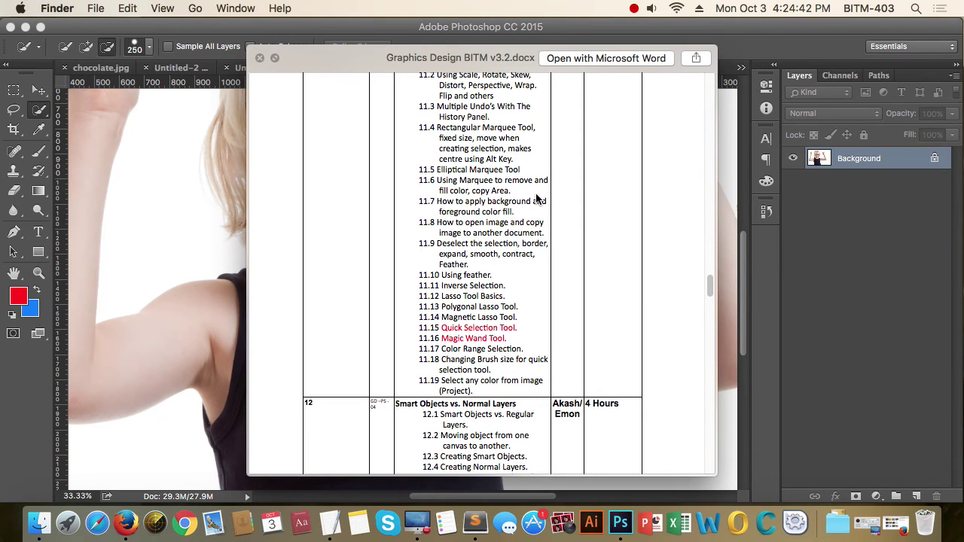
key("super+Tab")
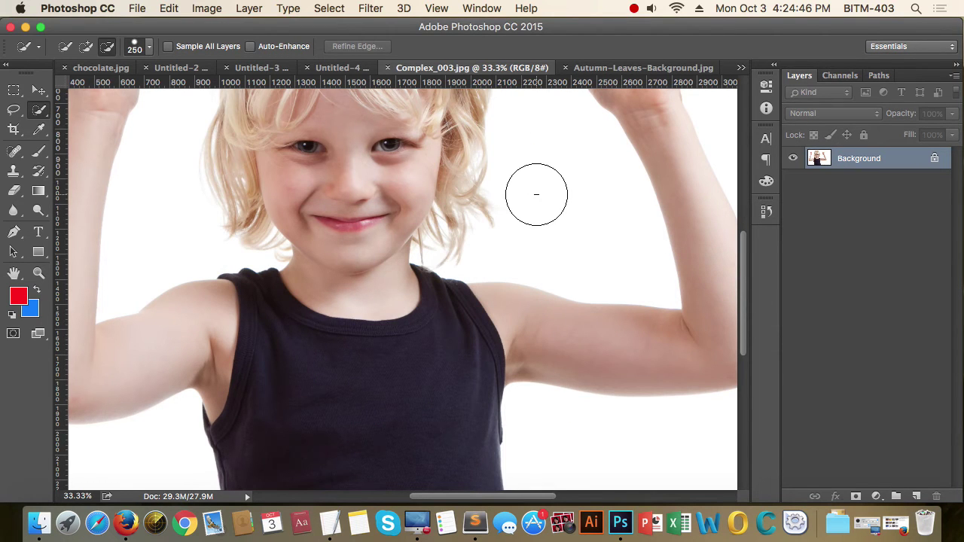
Step: Select the boy's dark shirt with Quick Selection in Add-to-selection mode
left_click(410, 192, "alt")
left_click(409, 191, "alt")
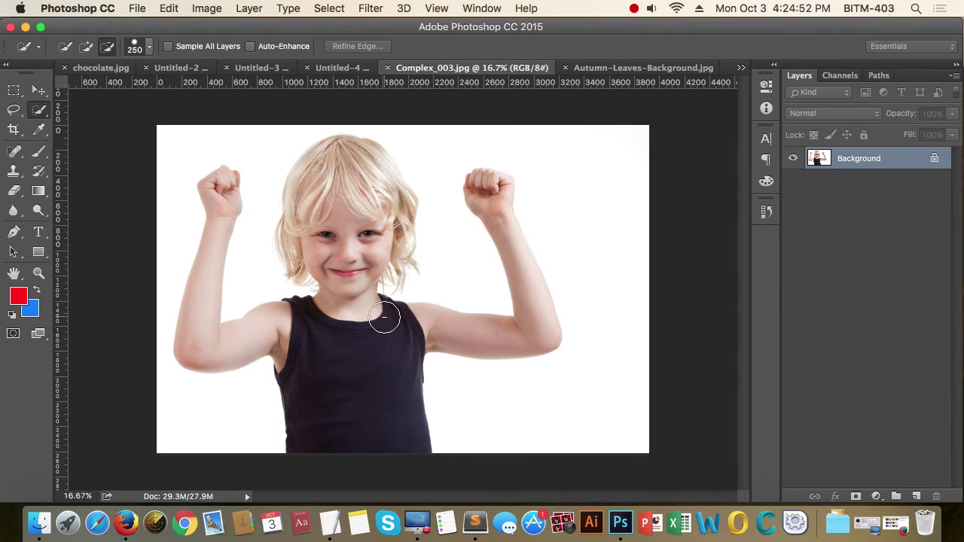
left_click(64, 48)
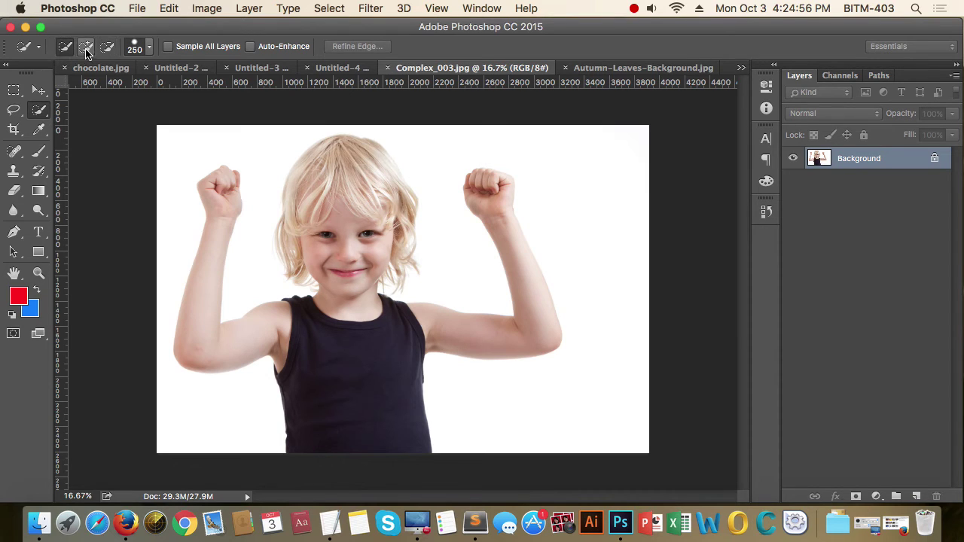
left_click(86, 48)
left_click(84, 53)
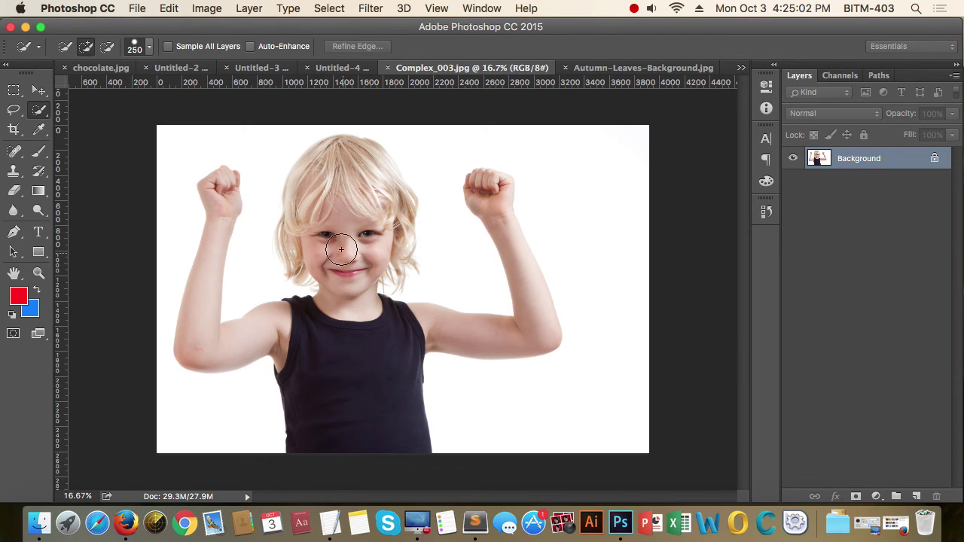
left_click(354, 354)
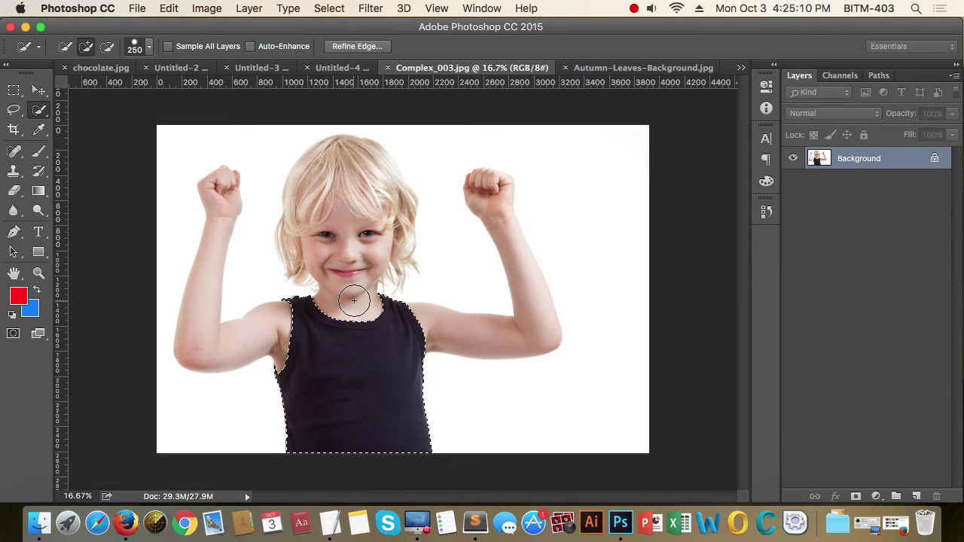
Step: Add the face, hair and both raised arms to the selection
left_click(64, 46)
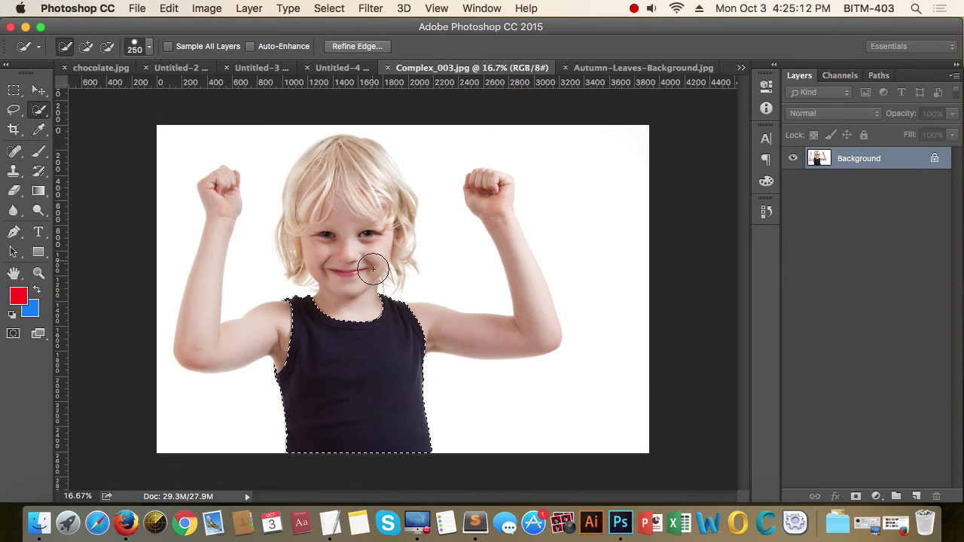
left_click(85, 46)
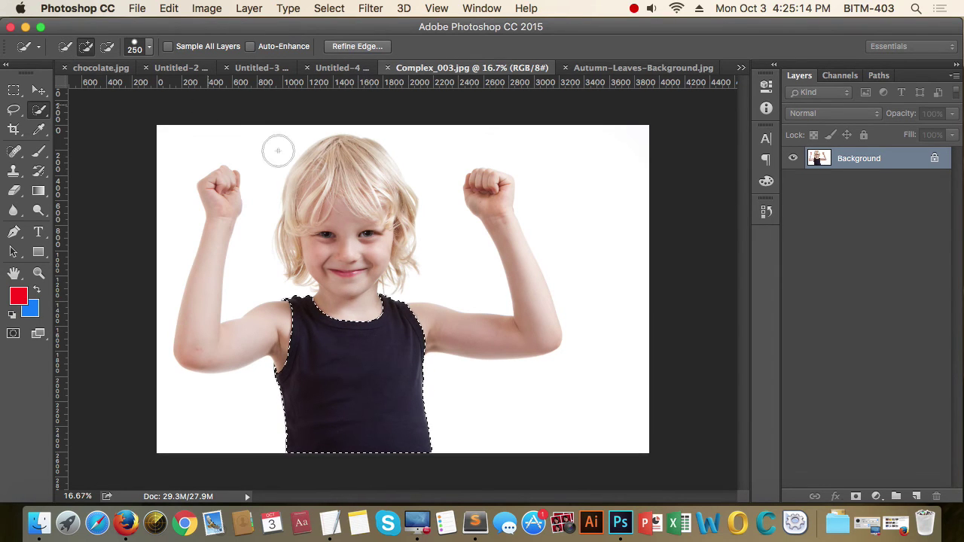
mouse_move(345, 279)
left_mouse_down()
mouse_move(357, 188)
mouse_move(317, 189)
left_mouse_up()
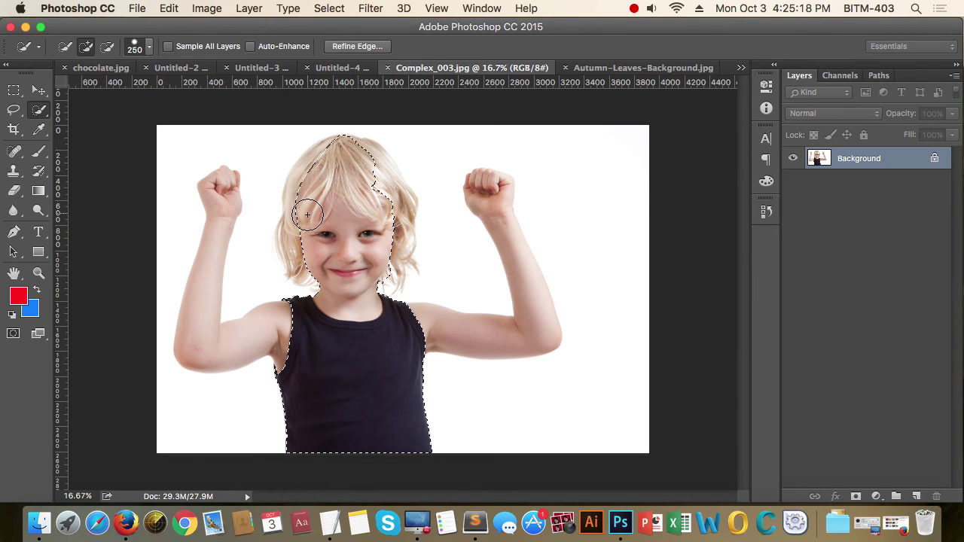
mouse_move(390, 307)
left_mouse_down()
mouse_move(542, 323)
mouse_move(493, 185)
mouse_move(497, 217)
left_mouse_up()
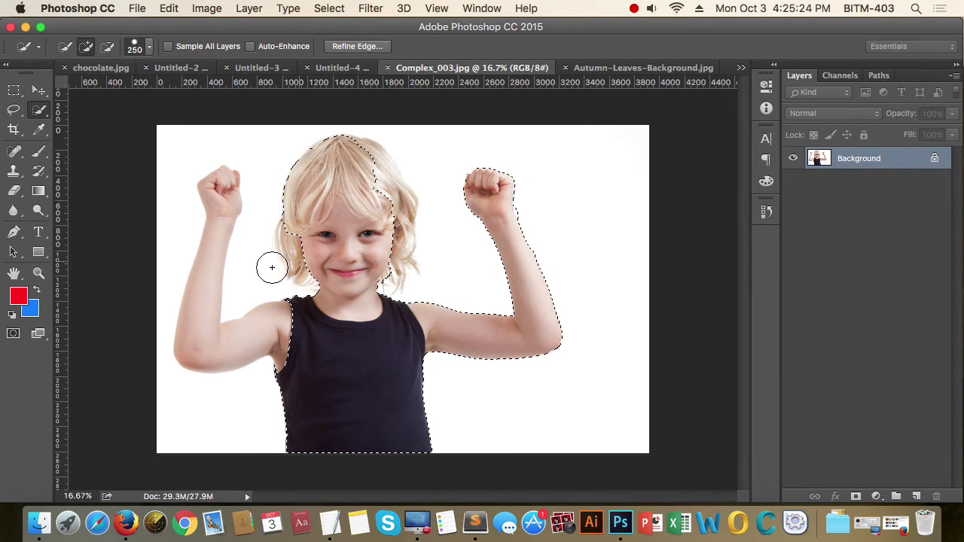
mouse_move(280, 333)
left_mouse_down()
mouse_move(254, 327)
mouse_move(252, 338)
mouse_move(211, 344)
mouse_move(207, 321)
left_mouse_up()
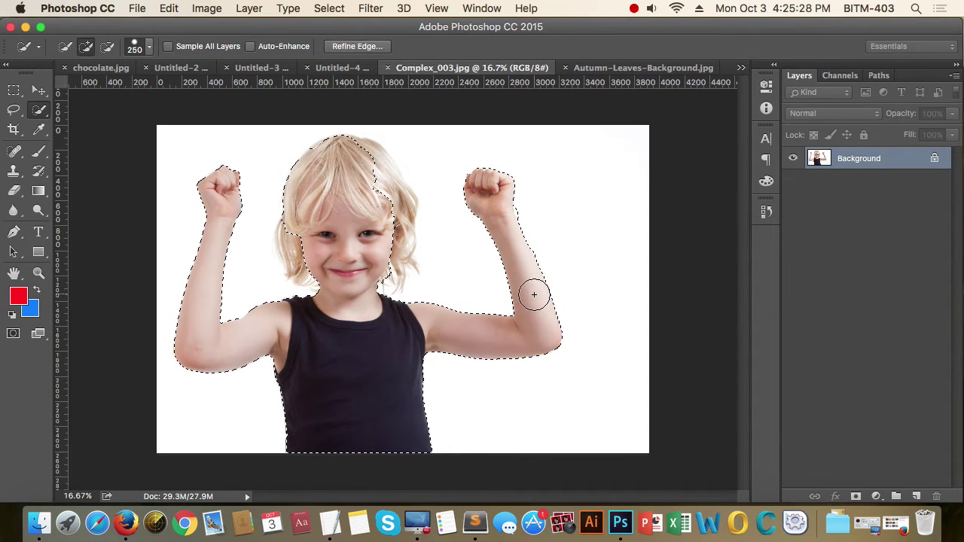
scroll(430, 254, "up", 5)
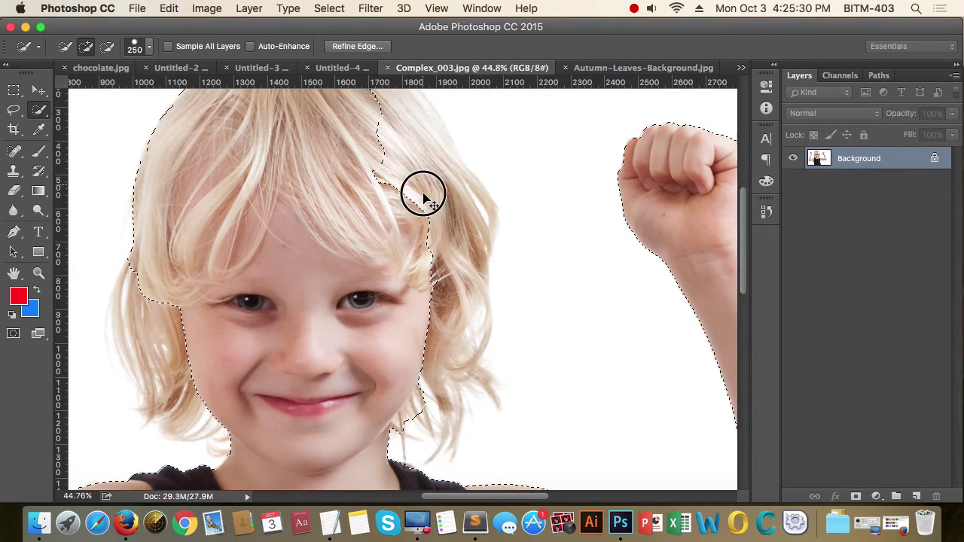
Step: Shrink the brush to 150 and add the hair on both sides of the face
left_click_drag(424, 193, 437, 259)
key("super+r")
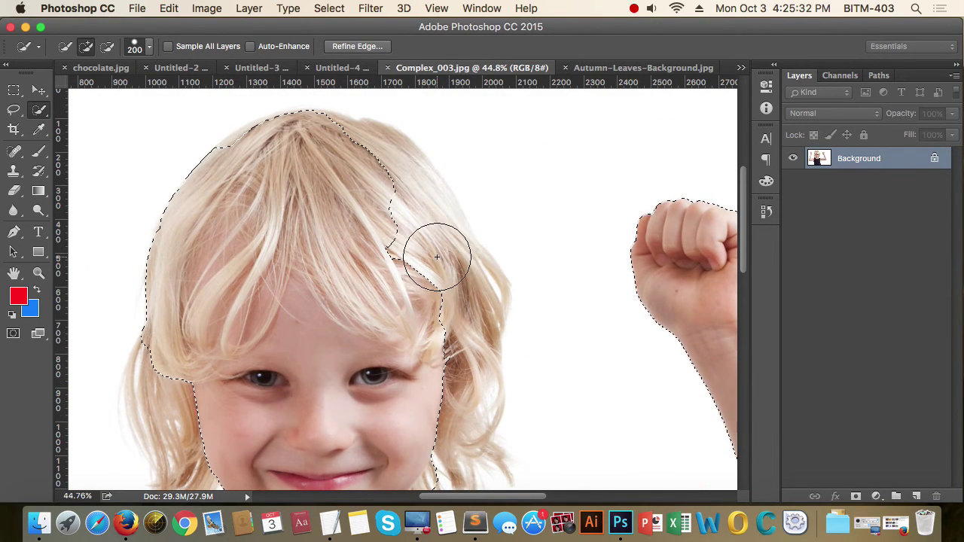
key("bracketleft")
key("bracketleft")
key("bracketleft")
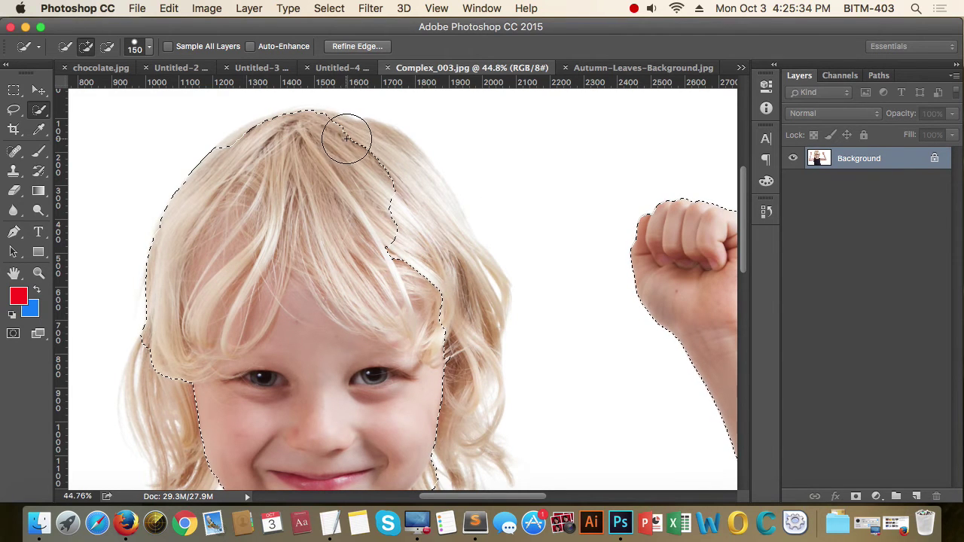
left_click_drag(350, 144, 450, 350)
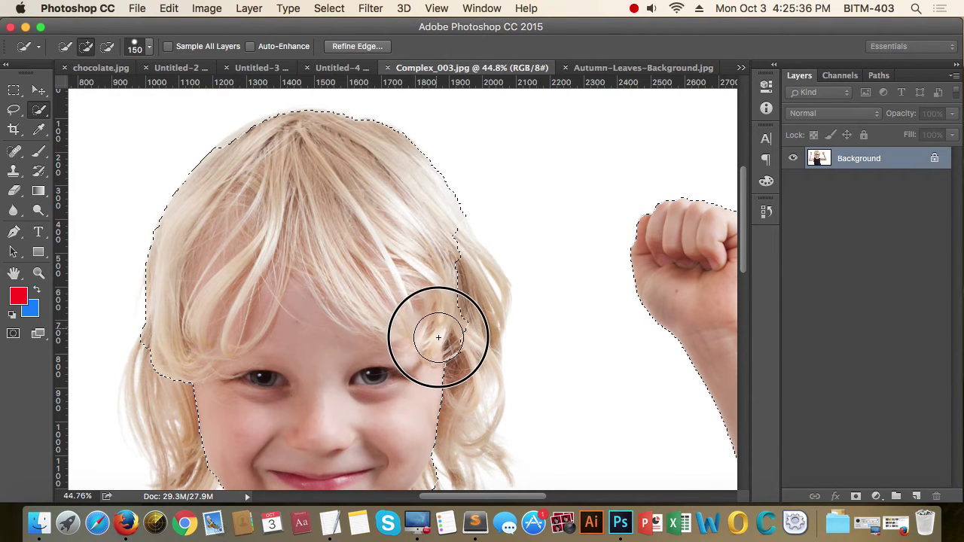
scroll(501, 316, "down", 5)
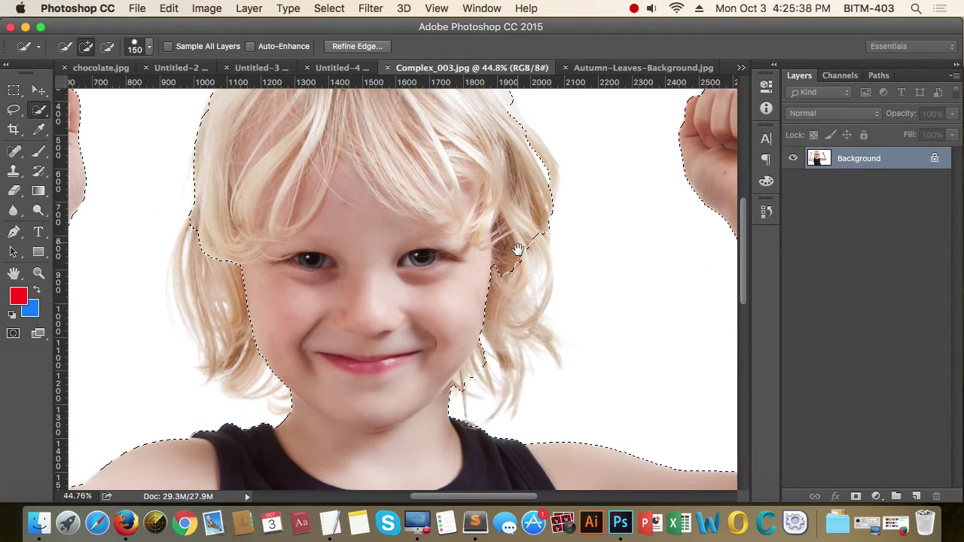
left_click_drag(496, 259, 504, 346)
left_click_drag(216, 241, 240, 335)
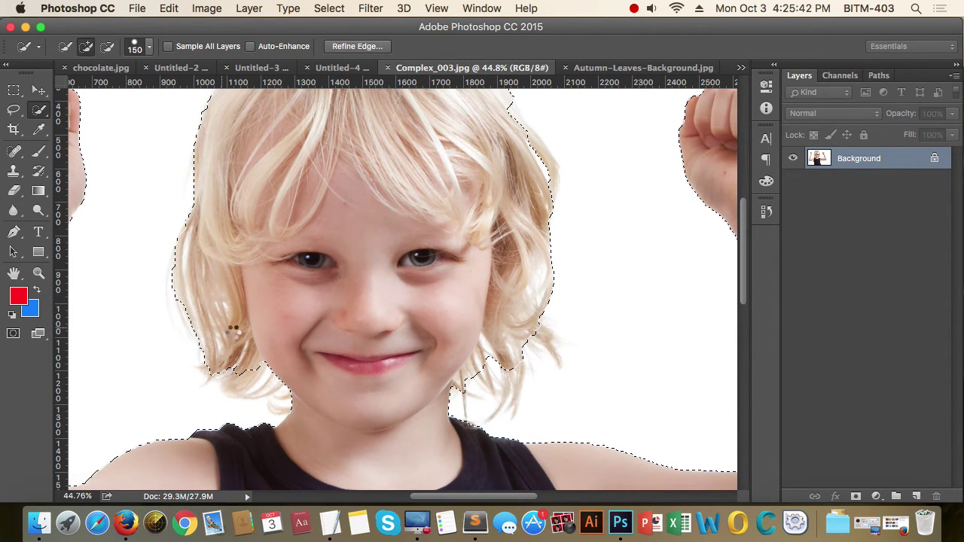
Step: Add the hair along the jaw, then subtract the gap beside the neck
key("bracketleft")
key("bracketleft")
key("bracketleft")
key("bracketleft")
key("bracketleft")
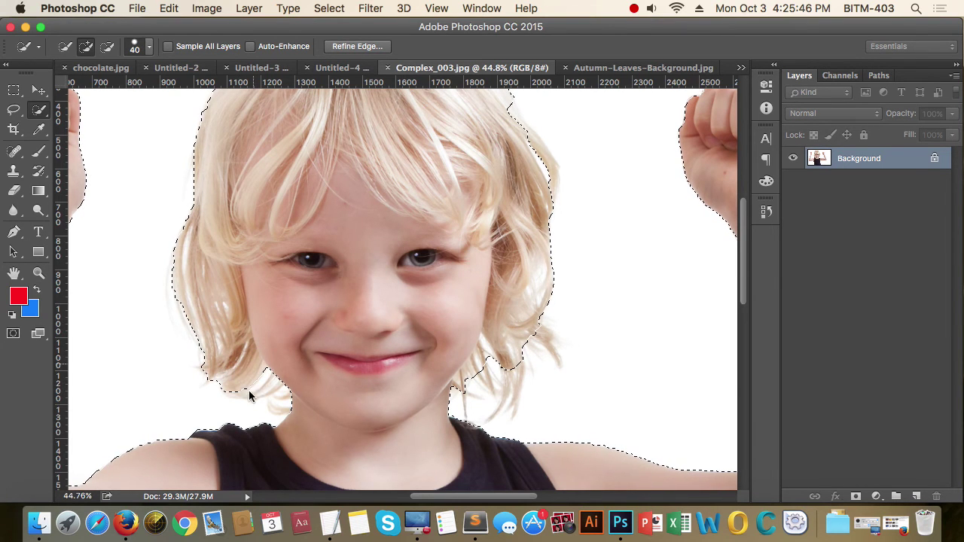
left_click_drag(247, 394, 299, 401)
mouse_move(491, 391)
left_mouse_down()
mouse_move(548, 346)
mouse_move(556, 358)
left_mouse_up()
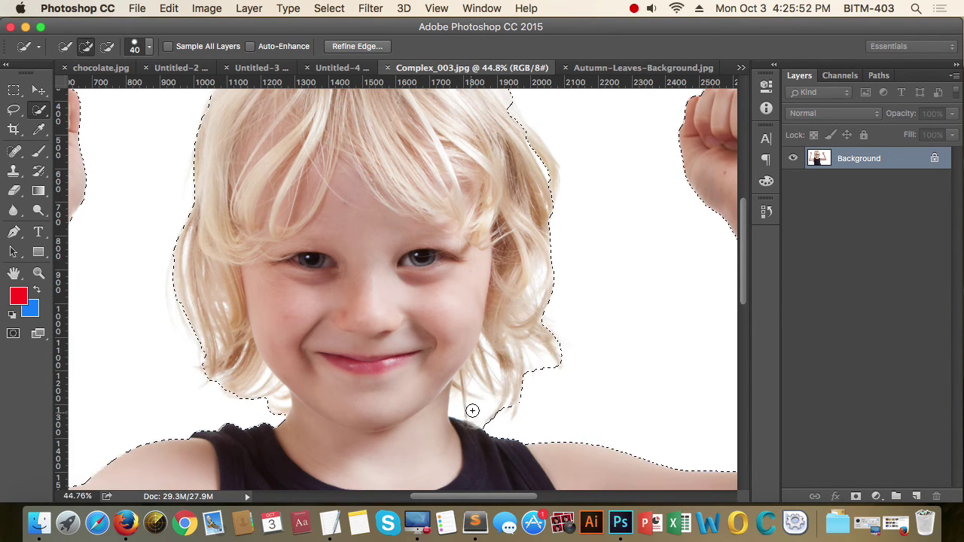
left_click(106, 46)
mouse_move(464, 394)
left_mouse_down()
mouse_move(503, 431)
mouse_move(458, 404)
left_mouse_up()
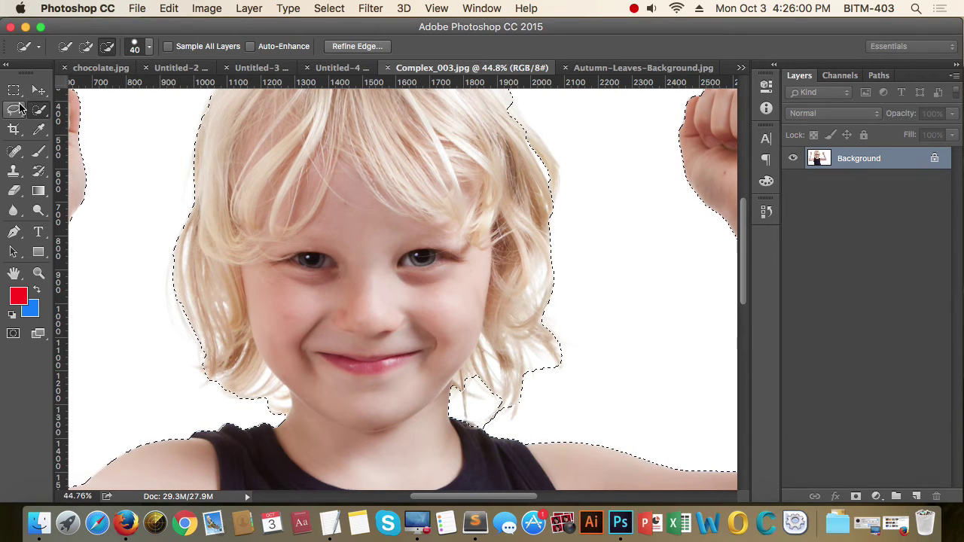
Step: Put the selected boy on Layer 1 with Layer Via Copy and hide the Background layer
left_click(14, 110)
left_click(370, 319, "alt")
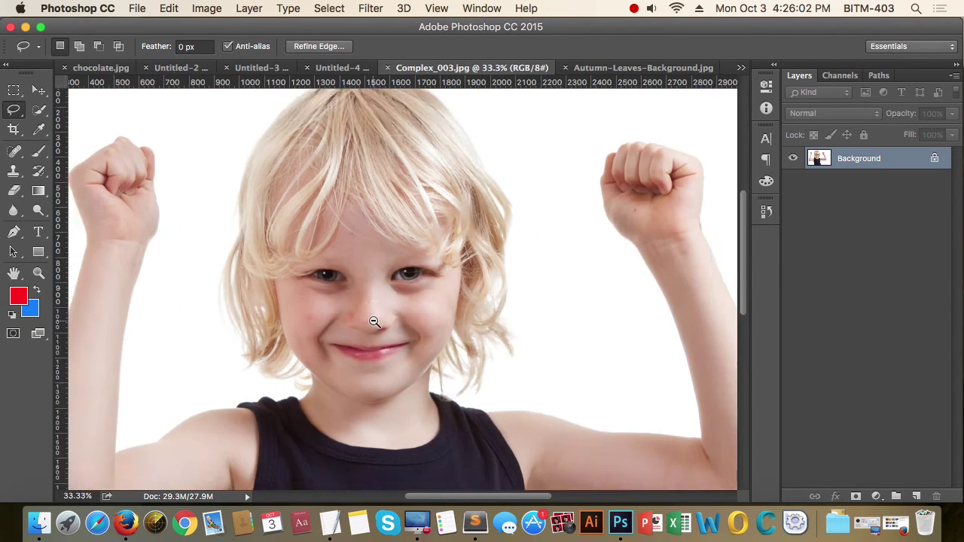
left_click(374, 322, "alt")
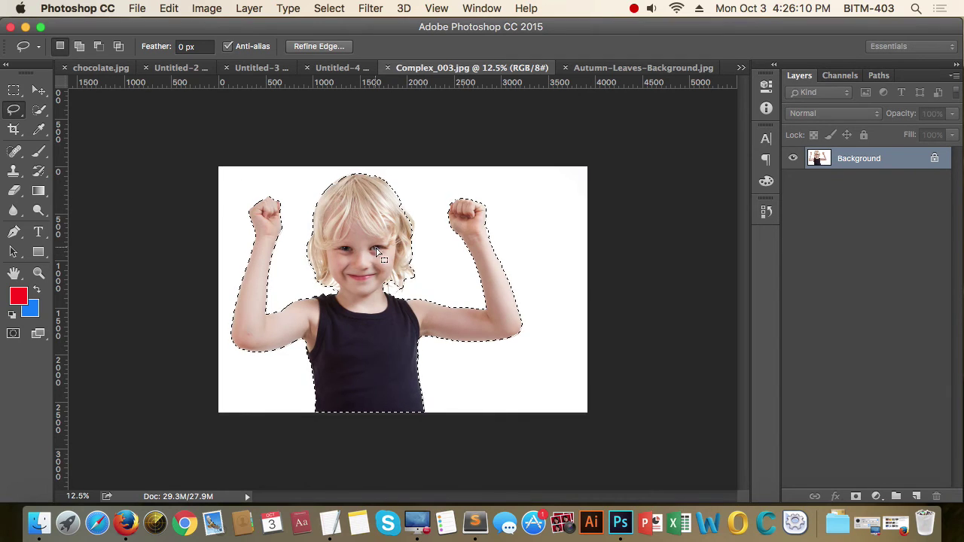
left_click(14, 109)
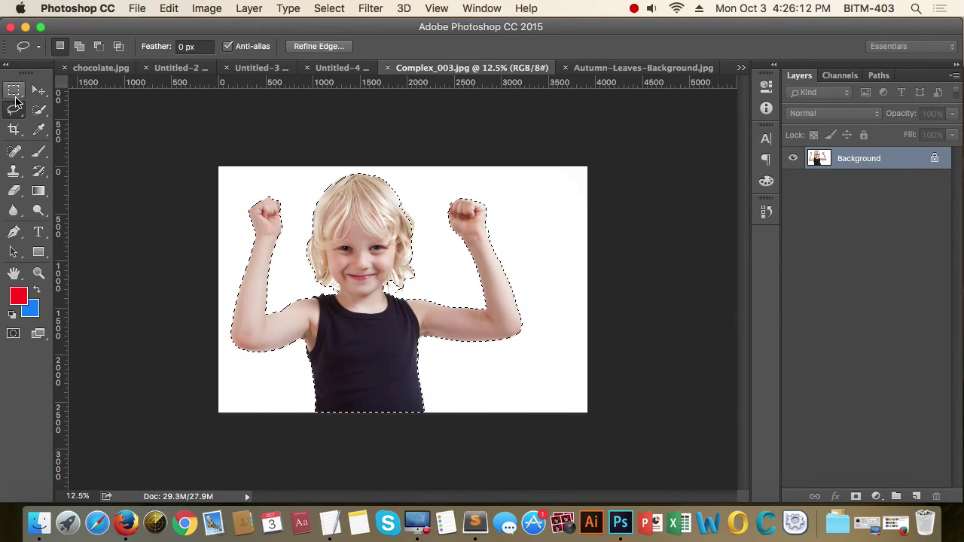
right_click(359, 228)
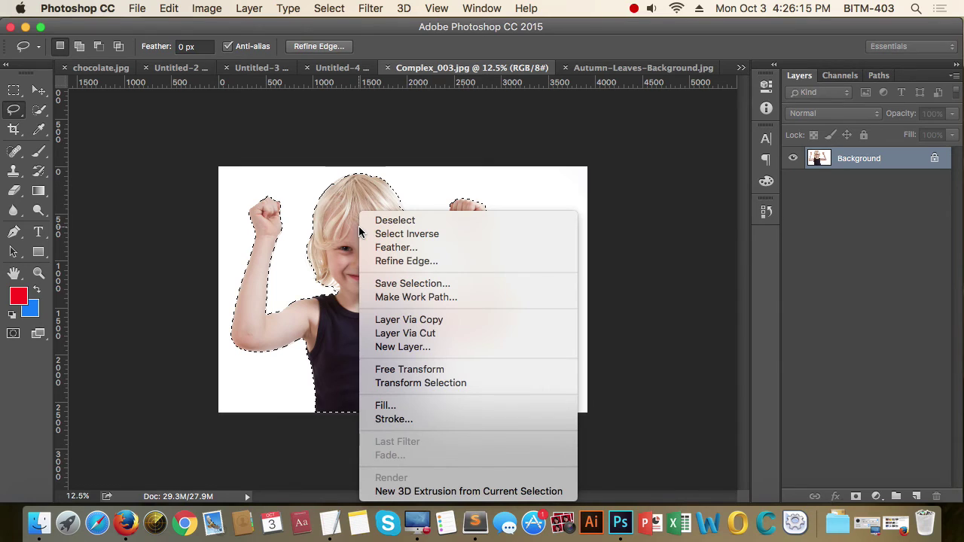
left_click(452, 321)
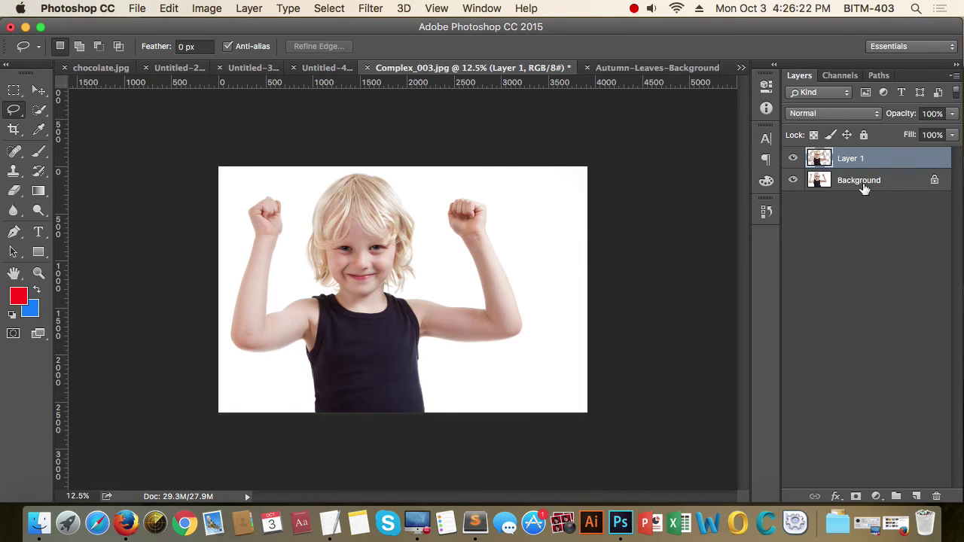
left_click(863, 187)
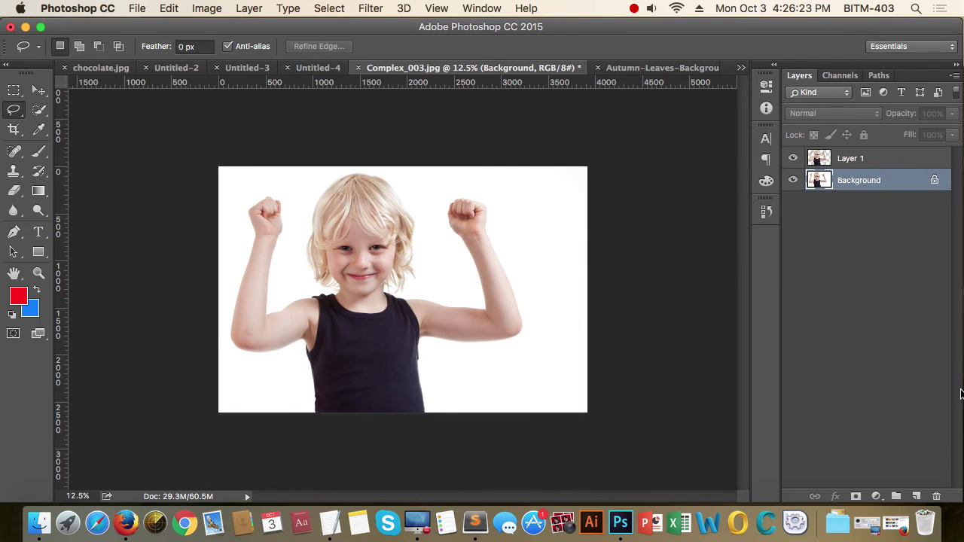
left_click(792, 181)
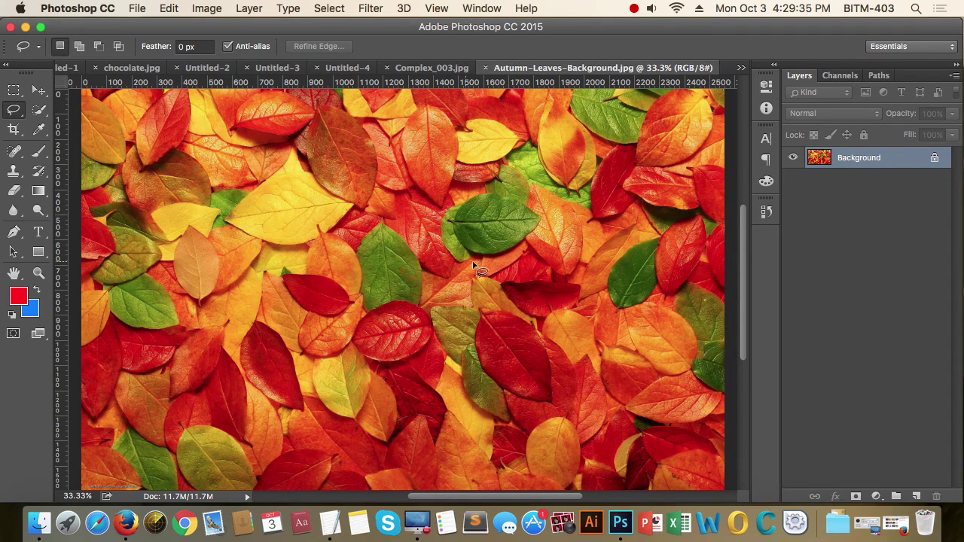
Step: Magic Wand (Tolerance 32) the green leaf right of centre and zoom in on it
scroll(482, 265, "down", 2)
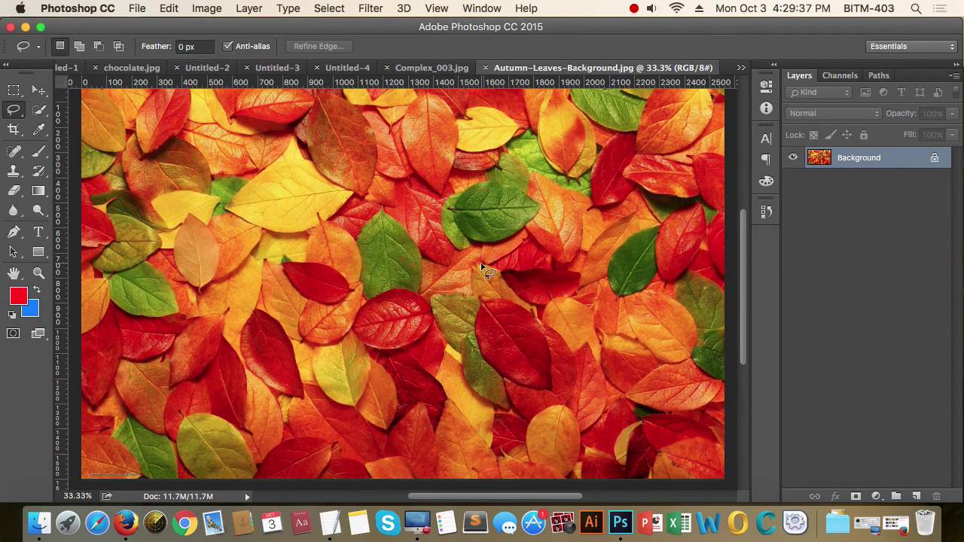
key("ctrl+minus")
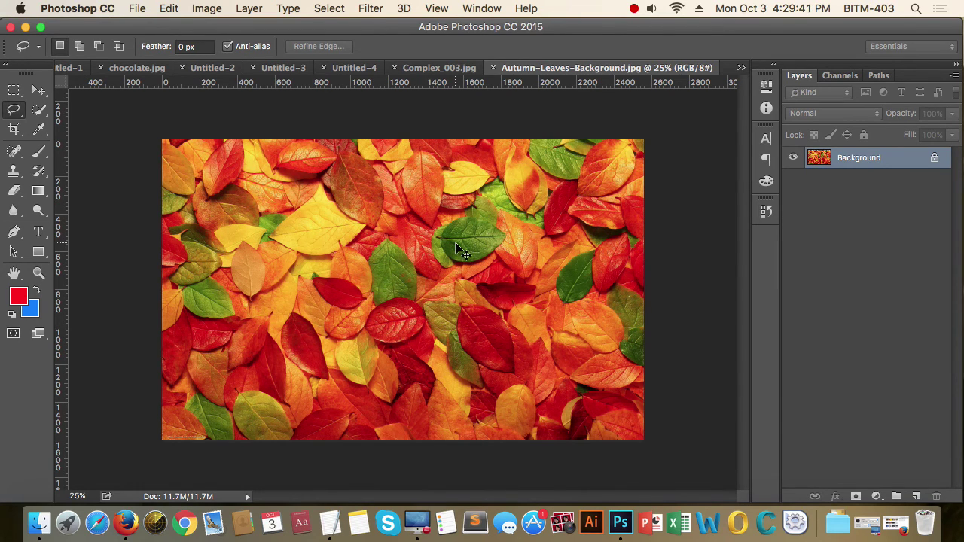
left_click(38, 109)
left_click(101, 122)
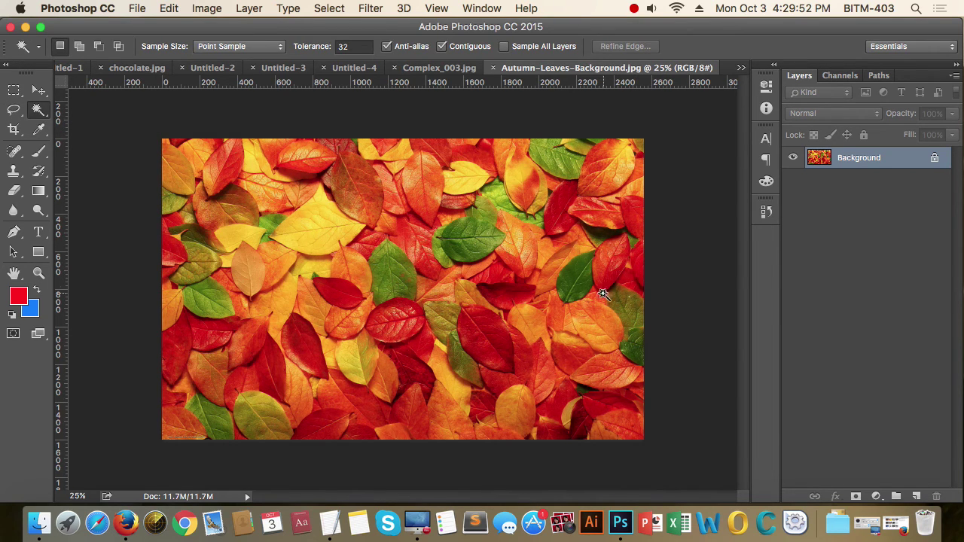
left_click(572, 278)
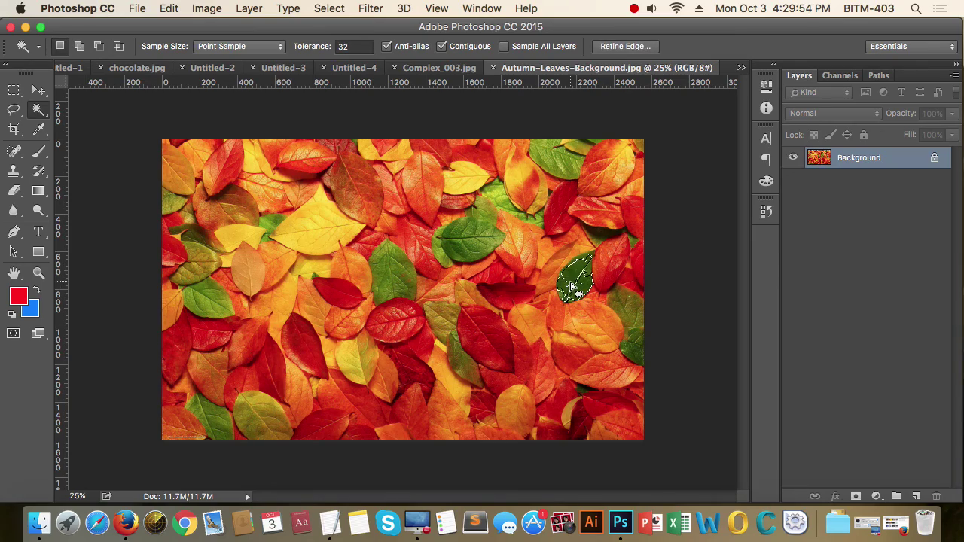
scroll(595, 288, "up", 3)
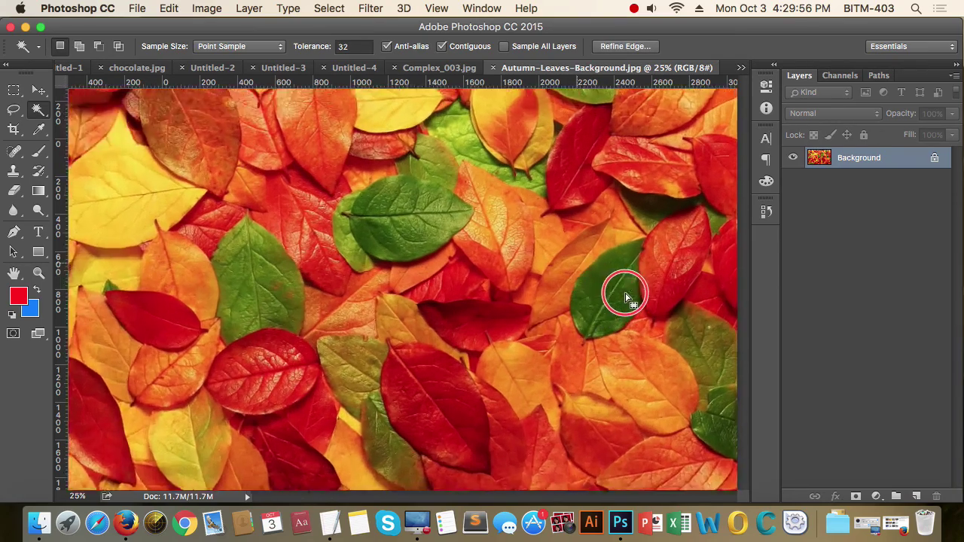
scroll(624, 291, "up", 2)
scroll(540, 303, "up", 1)
scroll(531, 305, "up", 2)
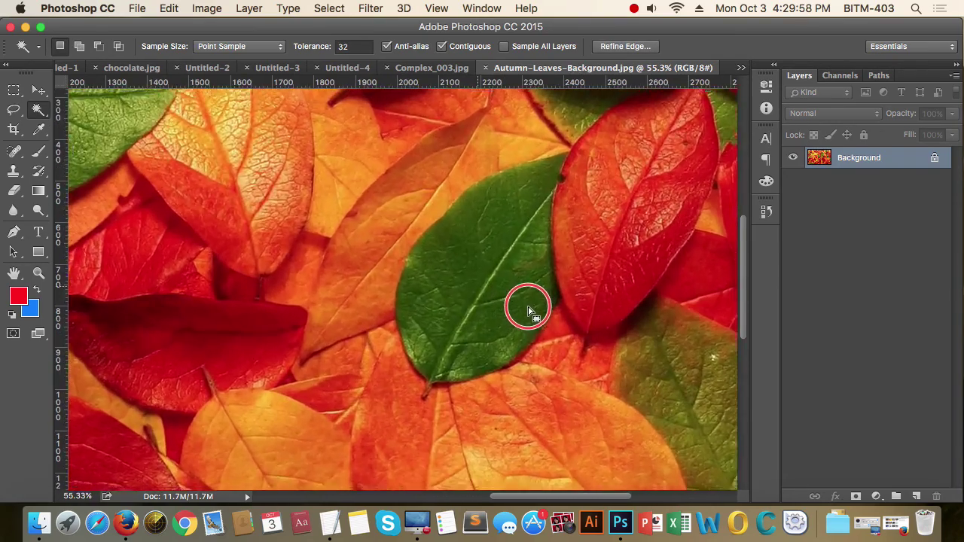
scroll(527, 308, "up", 1)
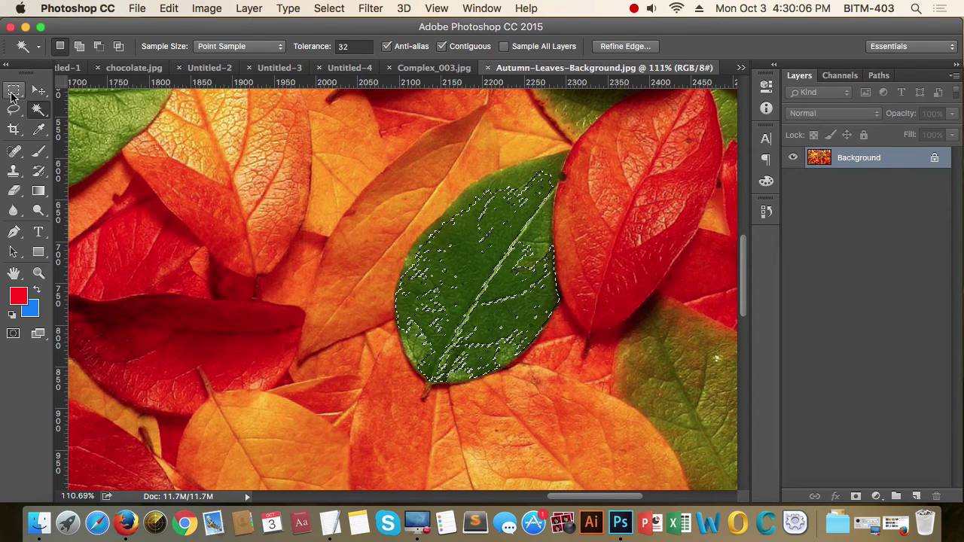
Step: Apply Select > Grow twice to fill the leaf's patchy vein area
key("m")
left_click(337, 11)
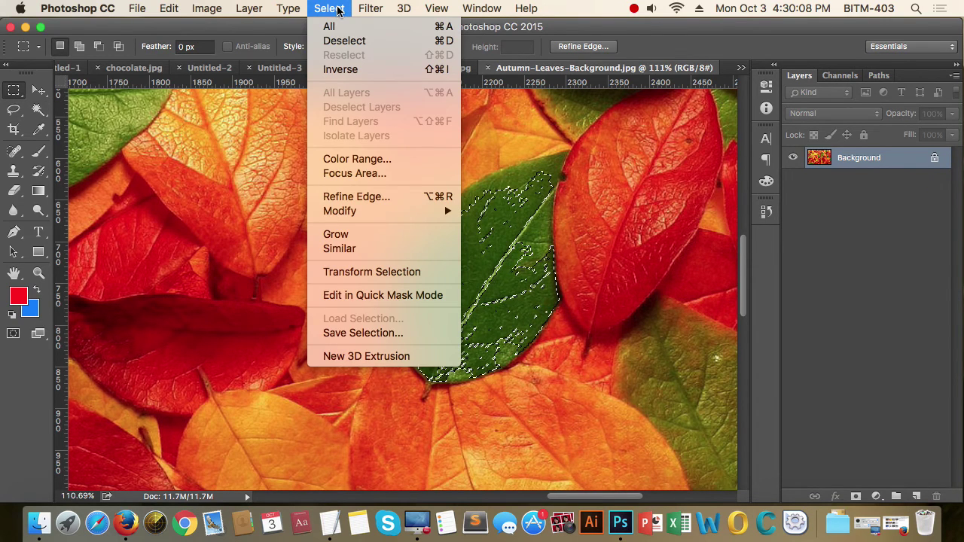
left_click(366, 236)
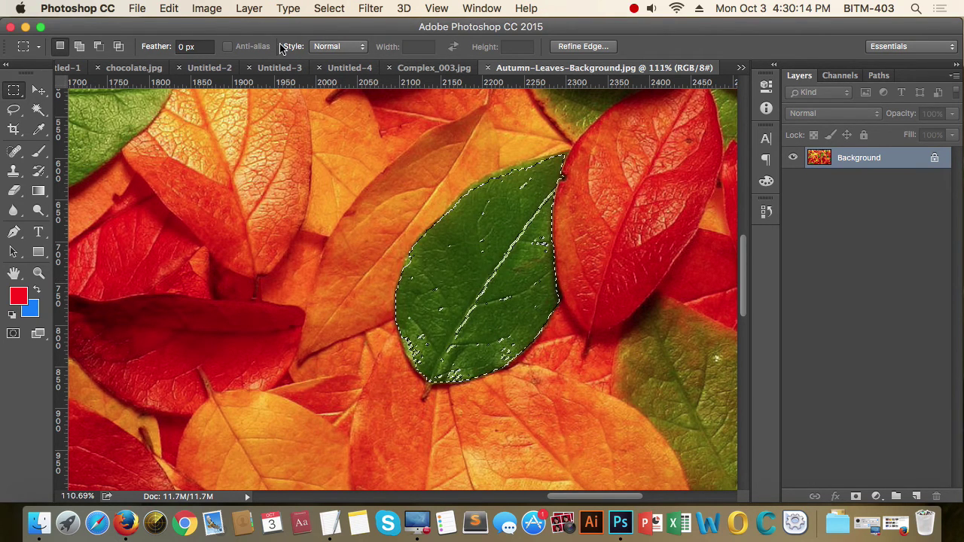
left_click(329, 8)
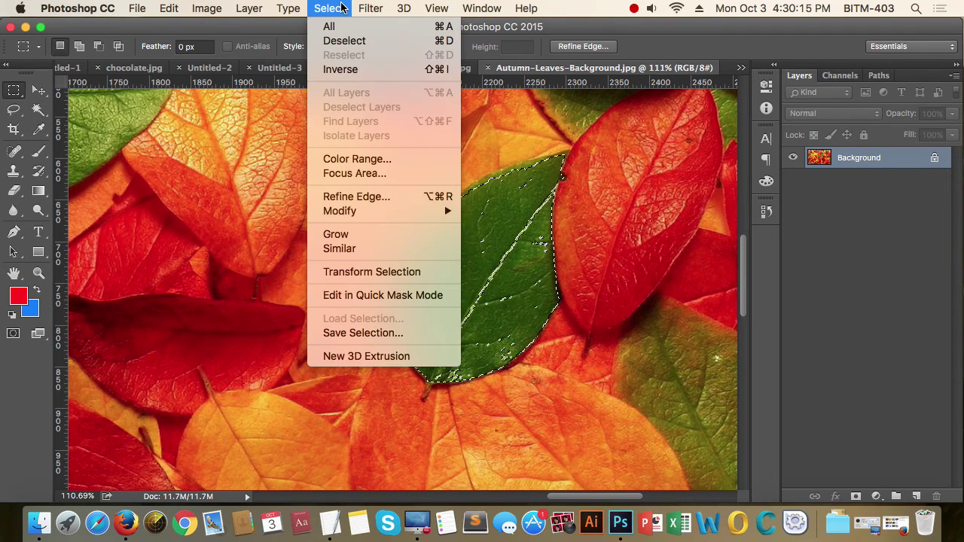
left_click(370, 239)
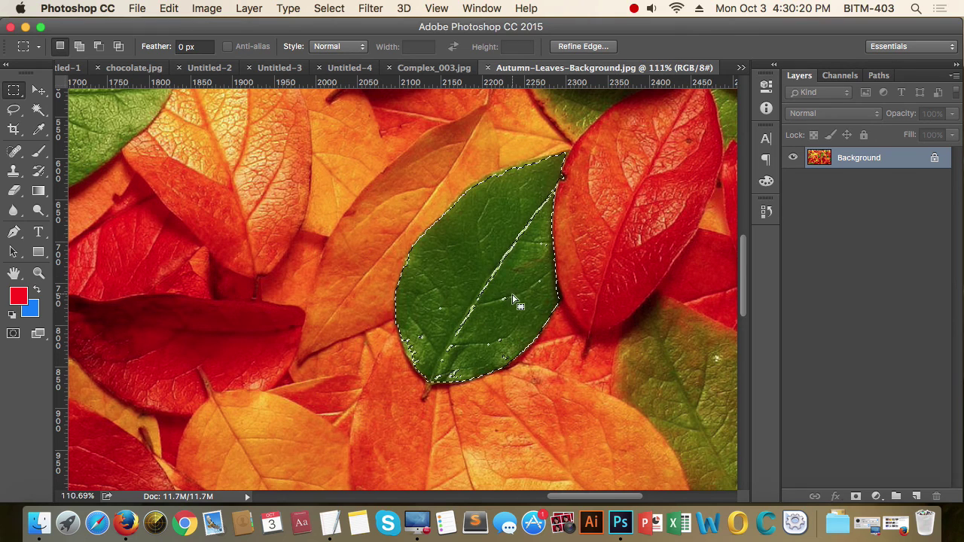
Step: Lasso the missed edges into the leaf selection and zoom out to 25%
left_click(13, 110)
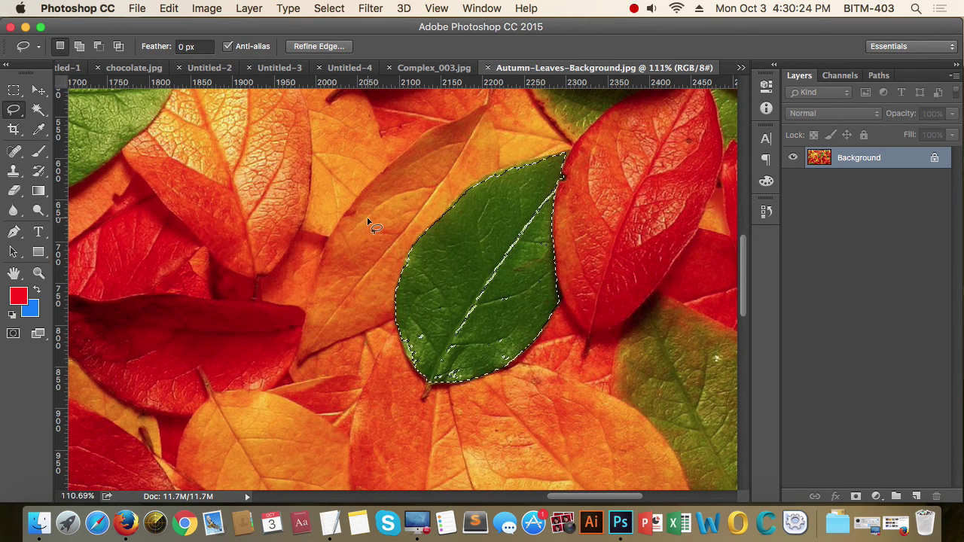
mouse_move(491, 227)
left_mouse_down()
mouse_move(554, 185)
mouse_move(443, 367)
left_mouse_up()
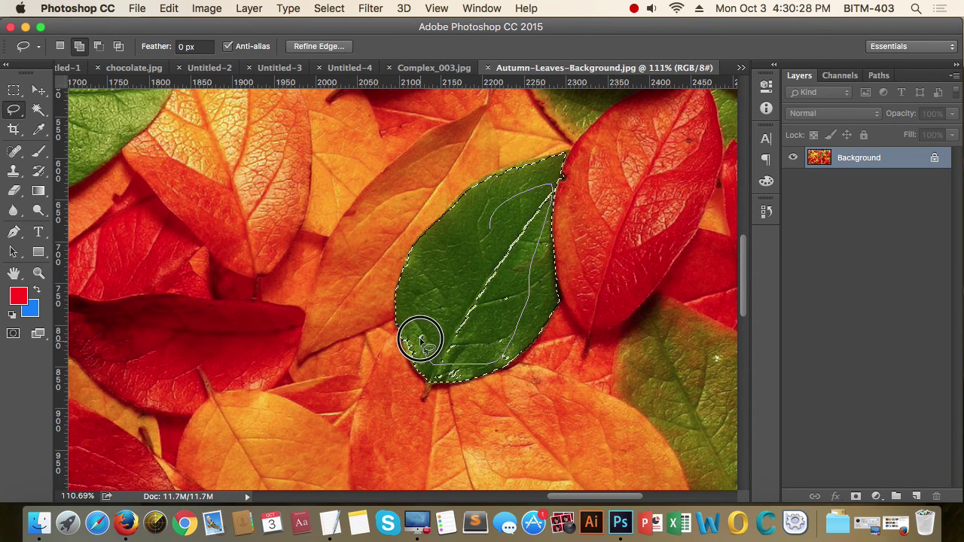
left_click_drag(442, 368, 471, 245)
mouse_move(405, 331)
left_mouse_down()
mouse_move(512, 361)
mouse_move(493, 301)
left_mouse_up()
left_click(498, 290, "alt")
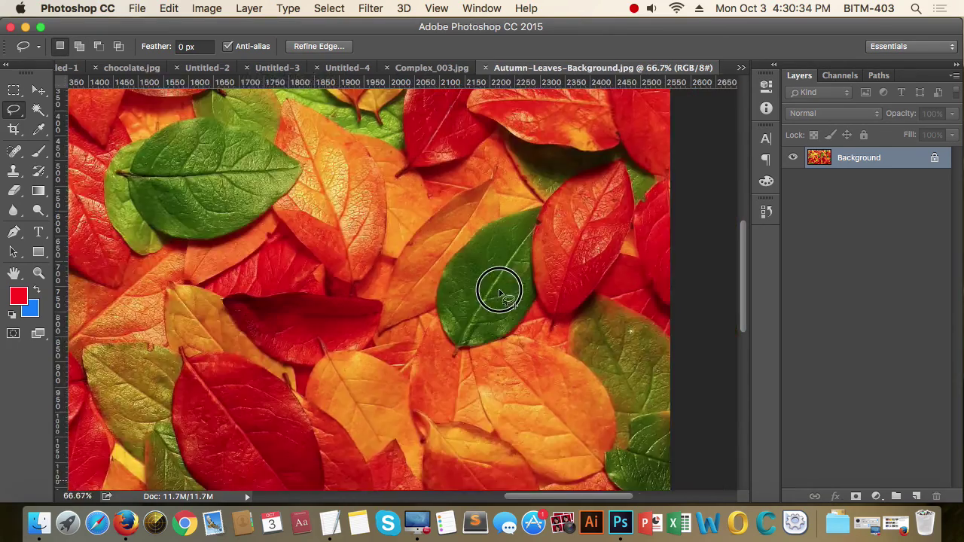
left_click(499, 290, "alt")
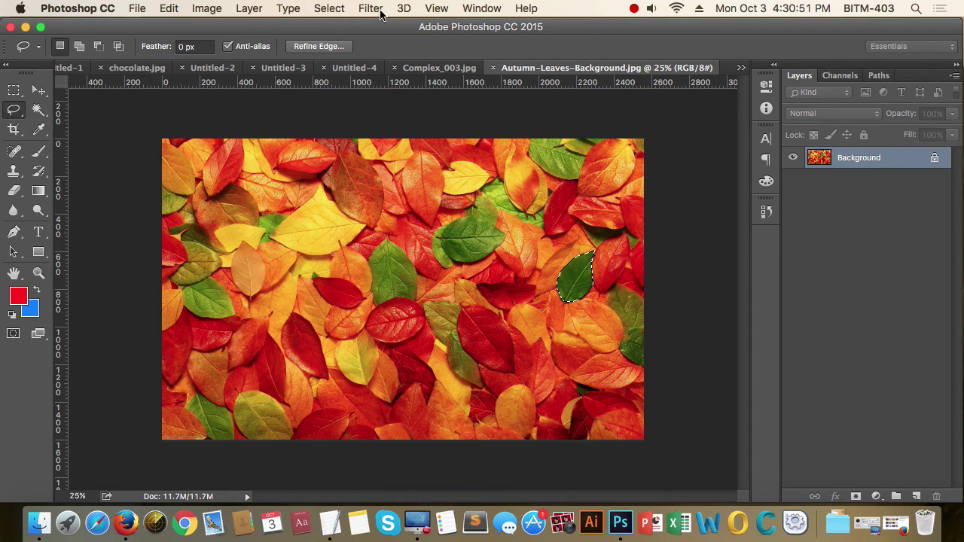
left_click(332, 9)
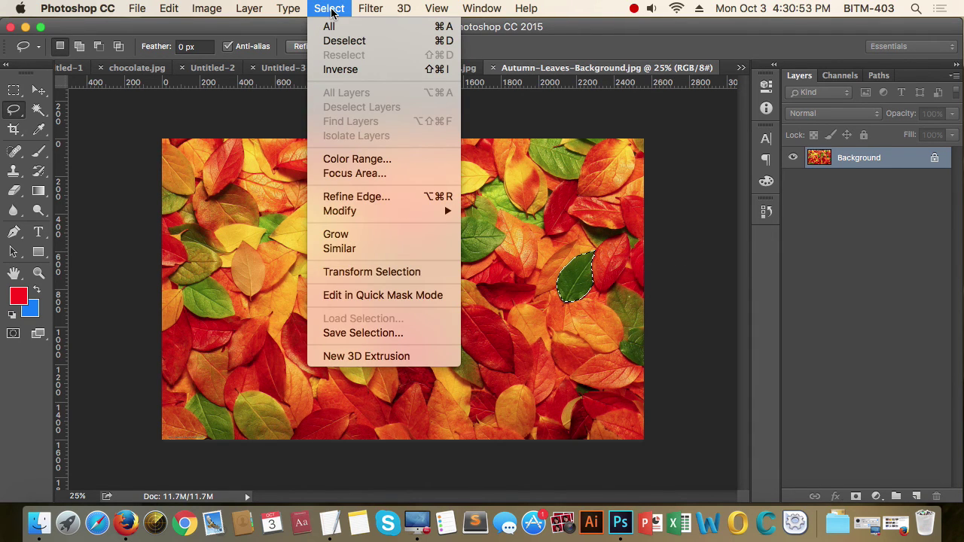
Step: Use Select > Similar, then Select > Grow, to include every green leaf in the image
left_click(369, 250)
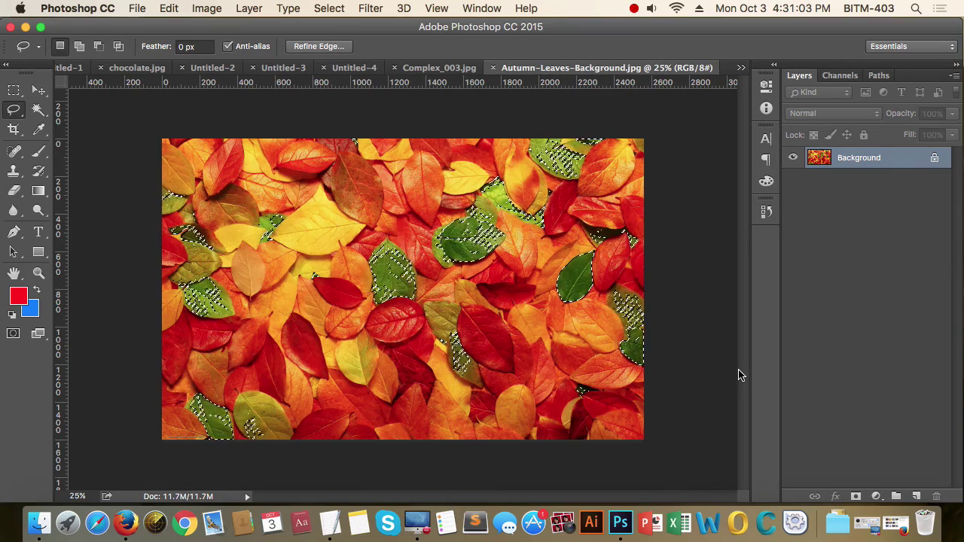
left_click(570, 157)
left_click_drag(570, 157, 671, 228)
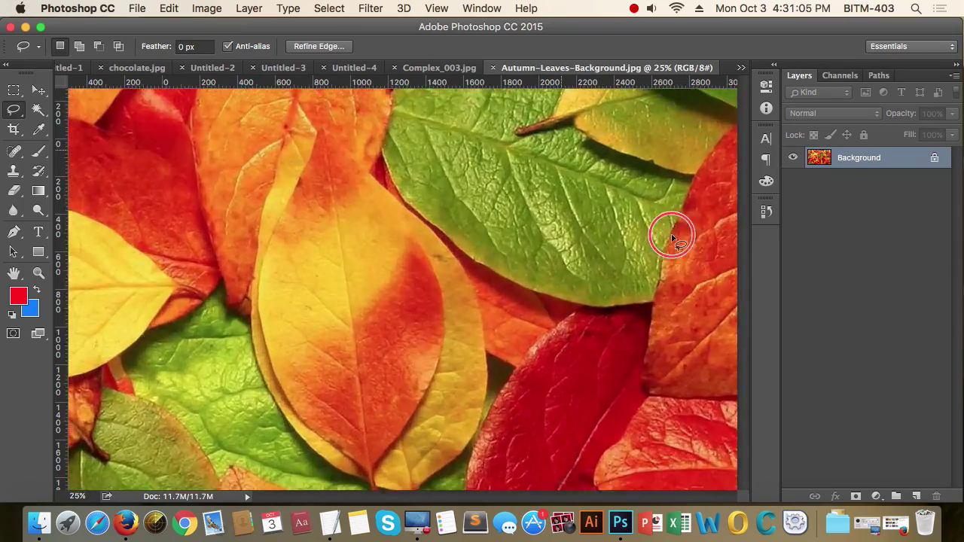
left_click(415, 253, "alt")
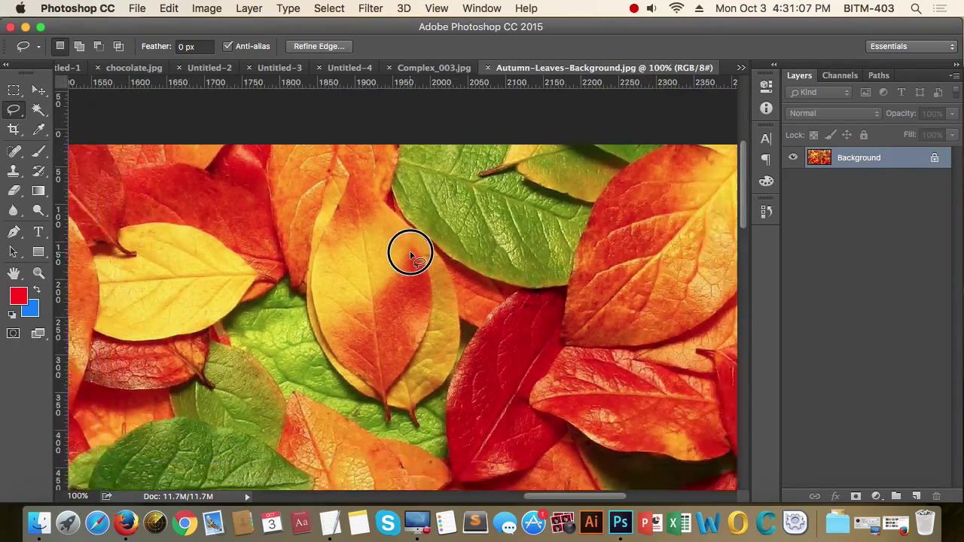
left_click(288, 8)
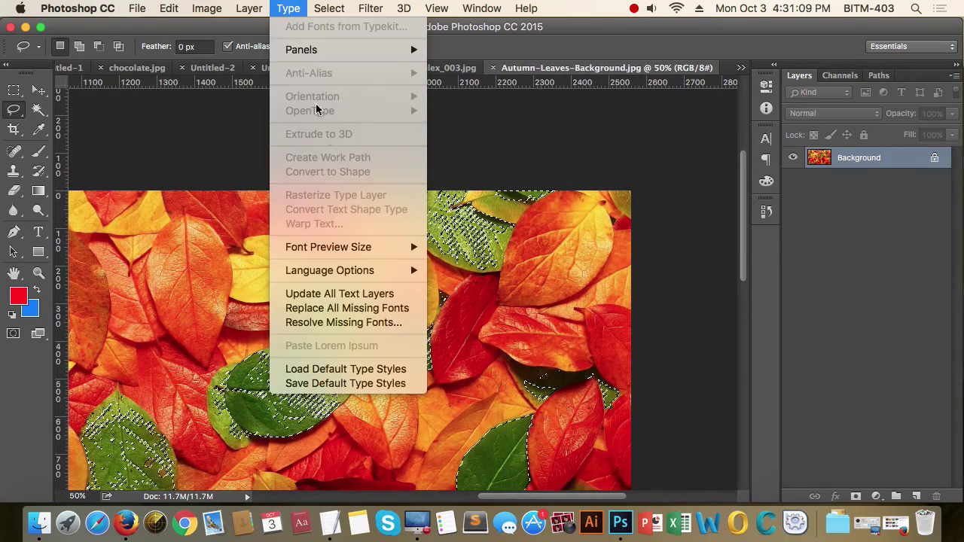
left_click(384, 239)
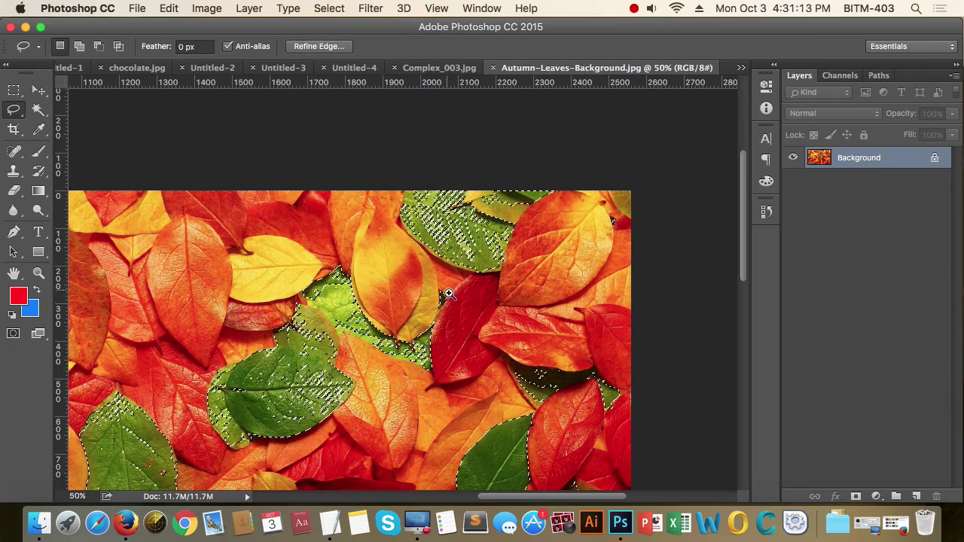
left_click(447, 292, "alt")
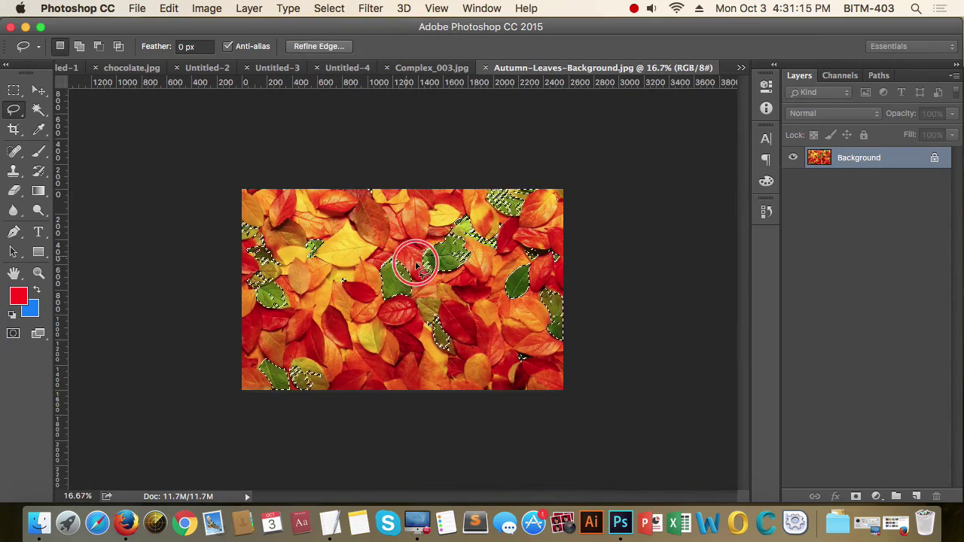
scroll(429, 267, "up", 2)
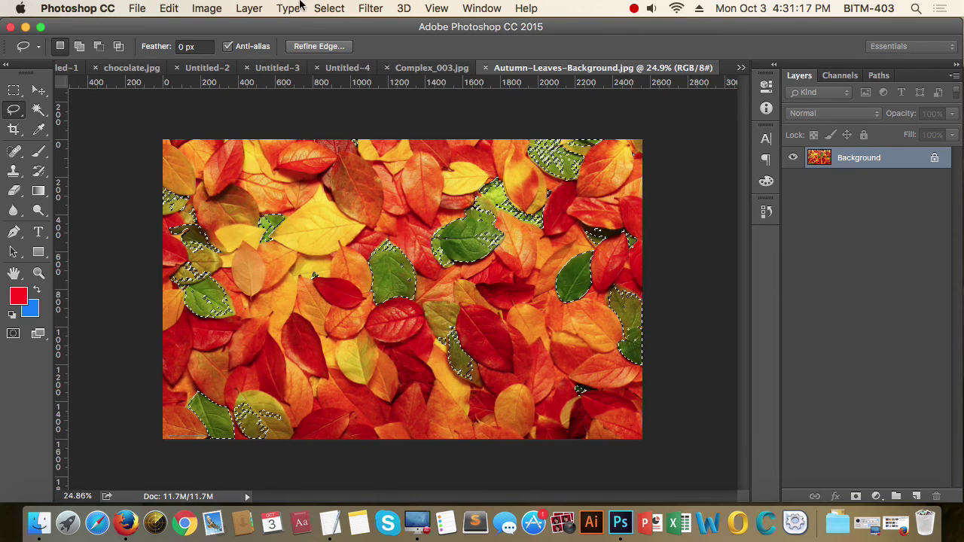
left_click(329, 8)
mouse_move(384, 211)
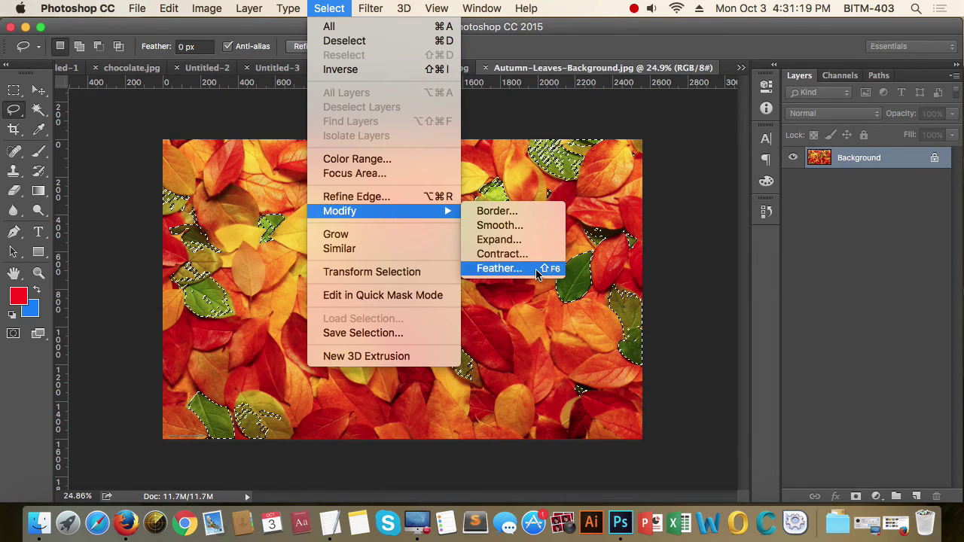
Step: Feather the green-leaf selection by 10 pixels
left_click(533, 269)
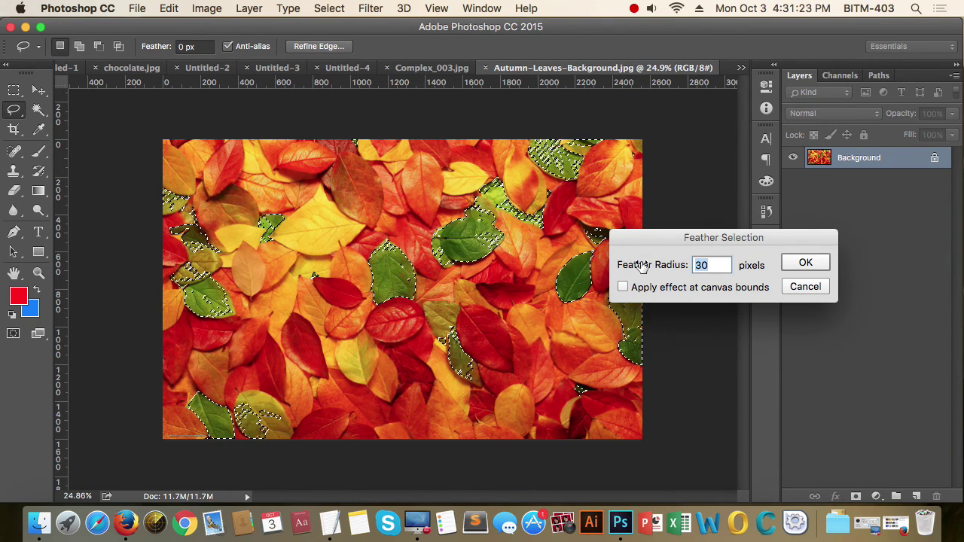
type("10")
key("Return")
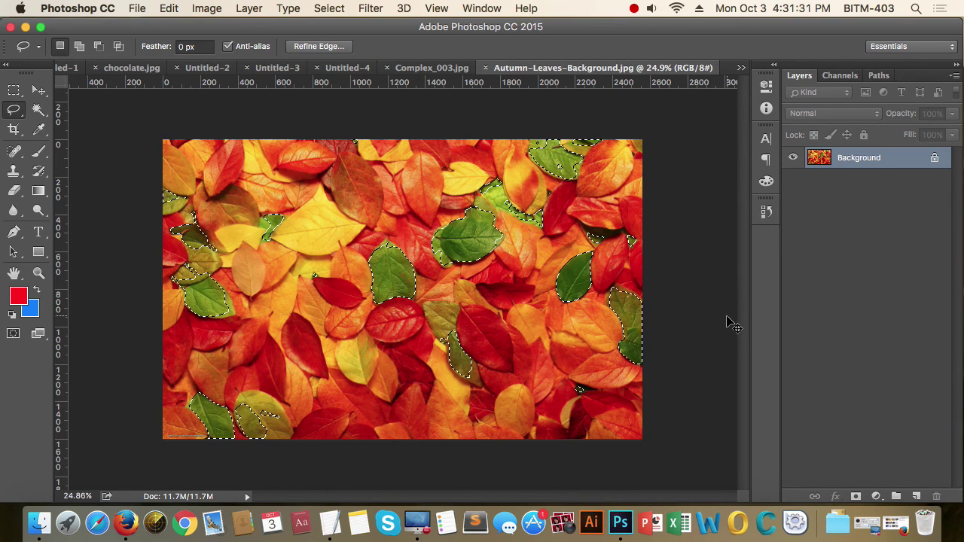
Step: Shift the selected leaves' hue to -57 in Hue/Saturation
key("super+u")
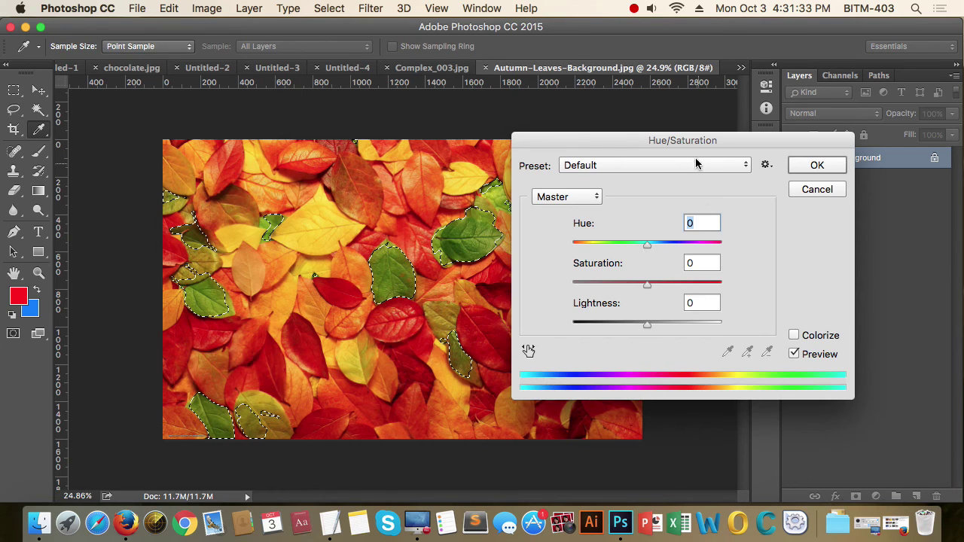
left_click_drag(696, 142, 914, 162)
left_click_drag(865, 265, 789, 273)
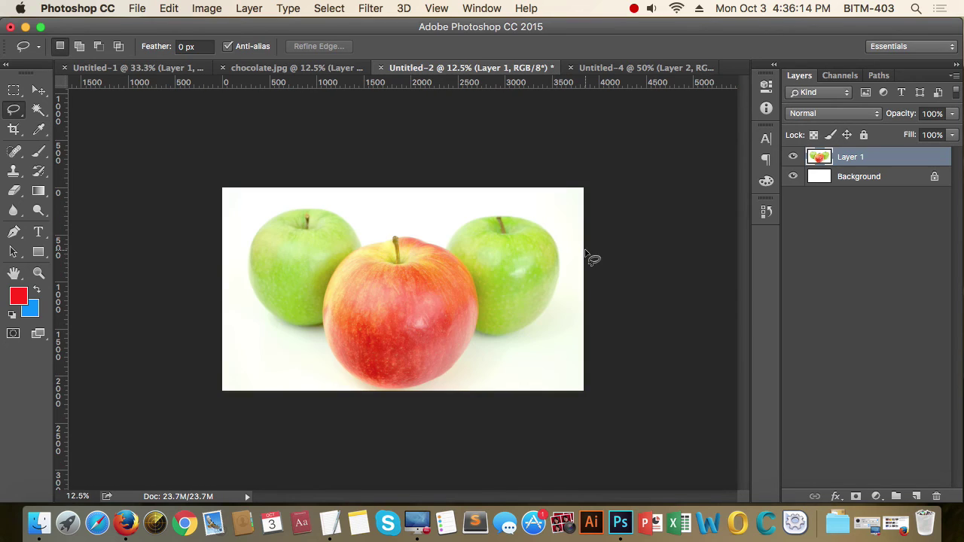
Step: Zoom in on the apples and open Select > Color Range with the image preview
left_click(384, 243)
left_click(415, 248)
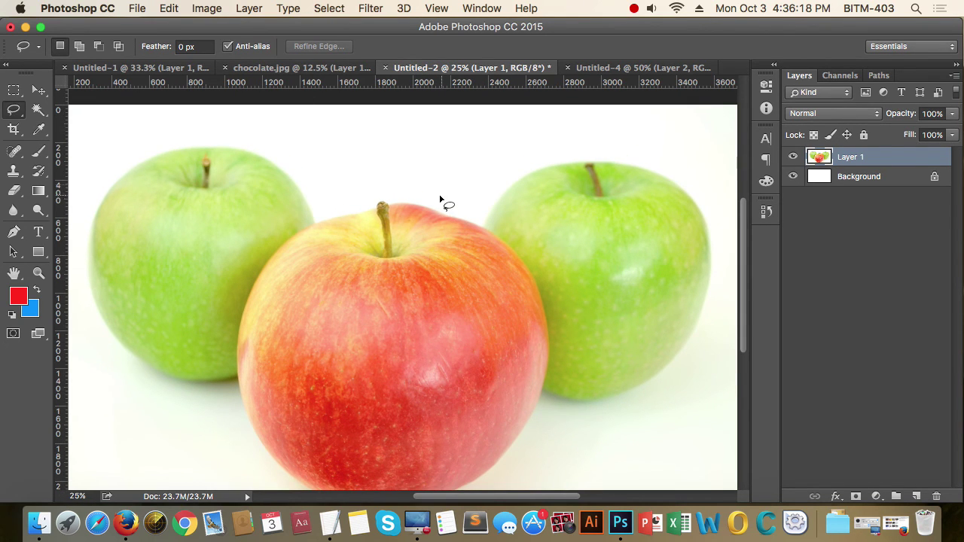
left_click(14, 90)
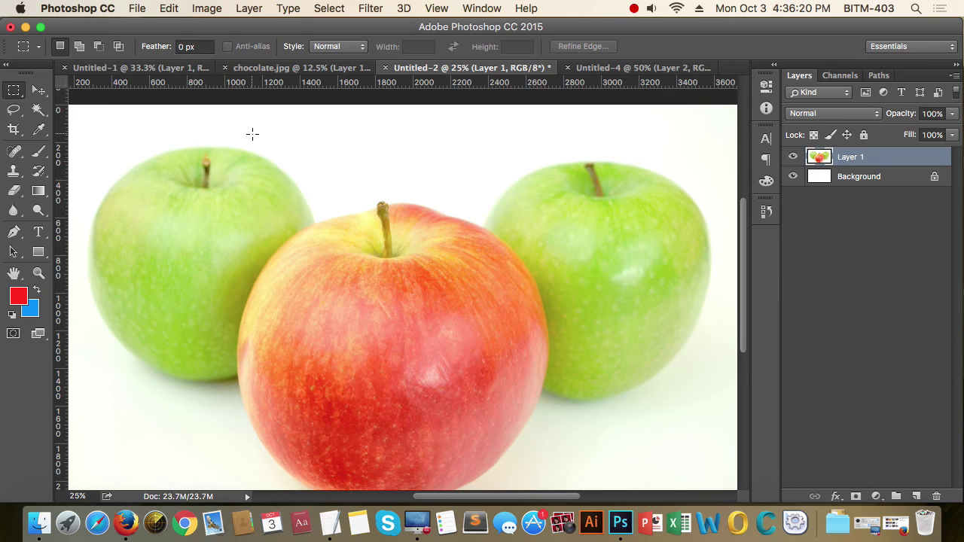
left_click(329, 8)
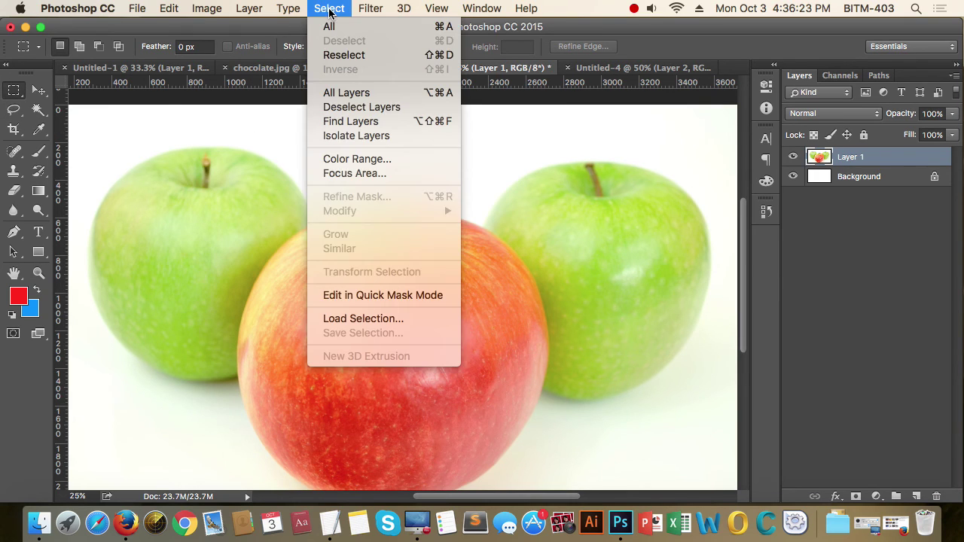
left_click(368, 163)
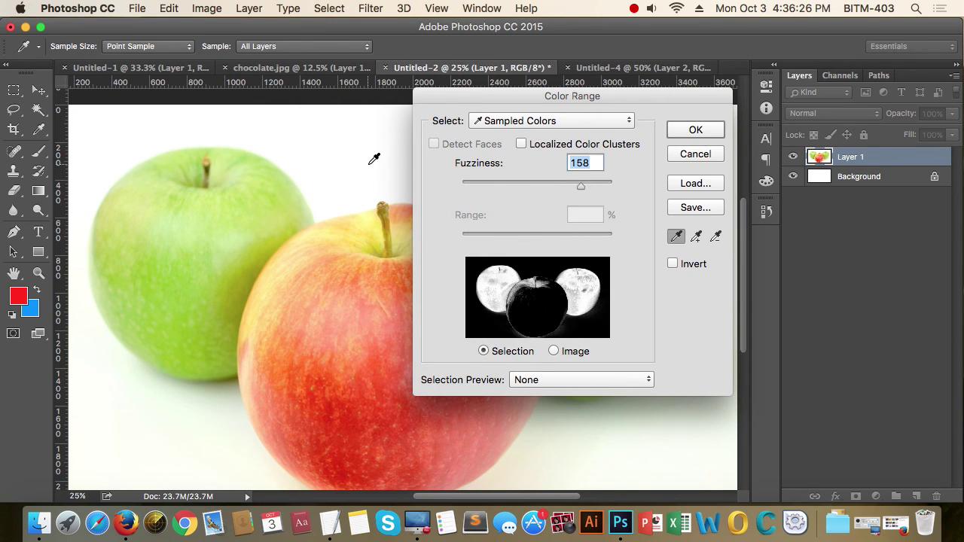
left_click_drag(593, 96, 539, 103)
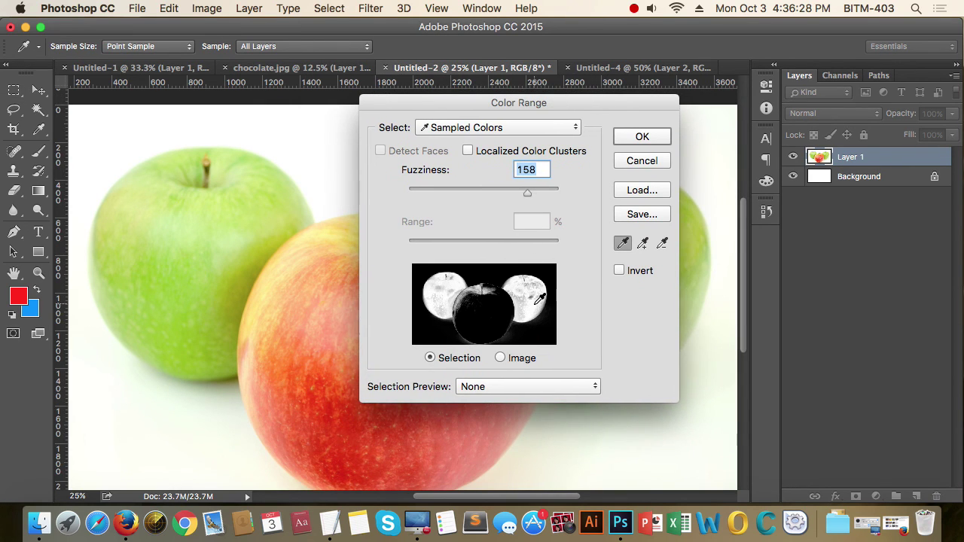
left_click(500, 358)
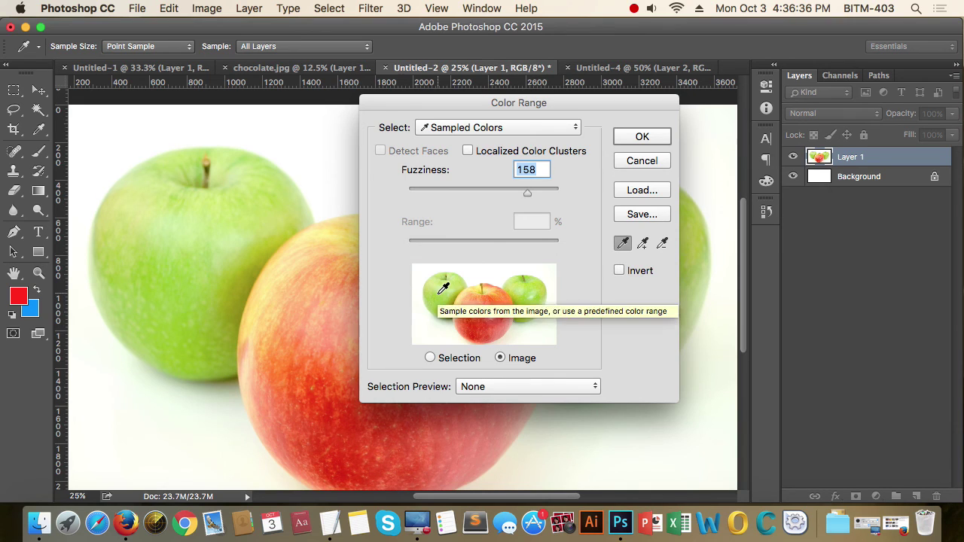
Step: Sample the green of the left and right apples with the eyedropper
left_click(440, 293)
left_click(152, 301)
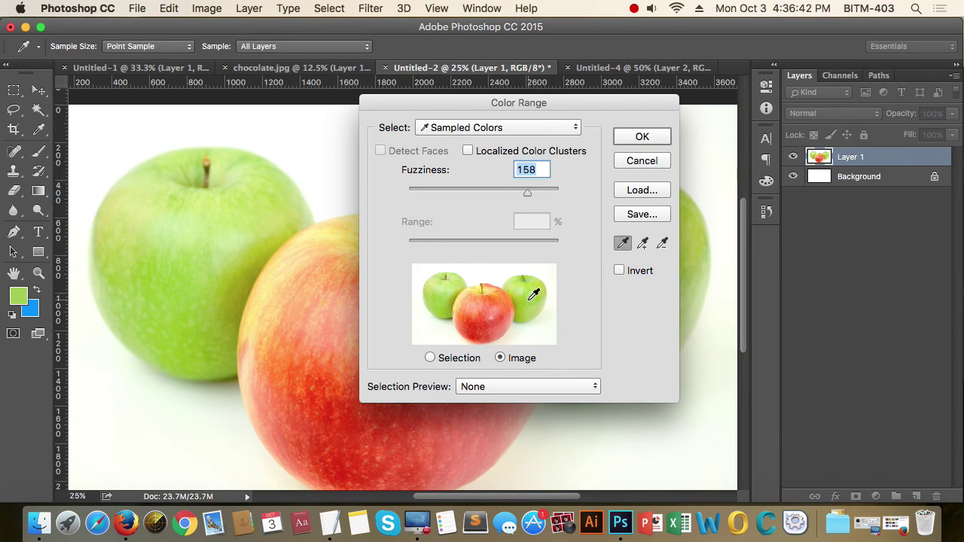
left_click(531, 289)
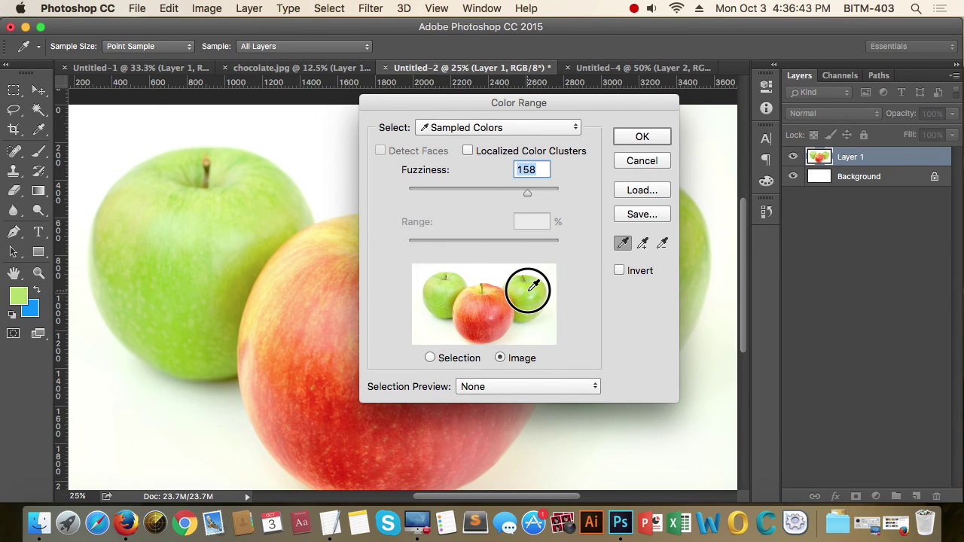
left_click(430, 359)
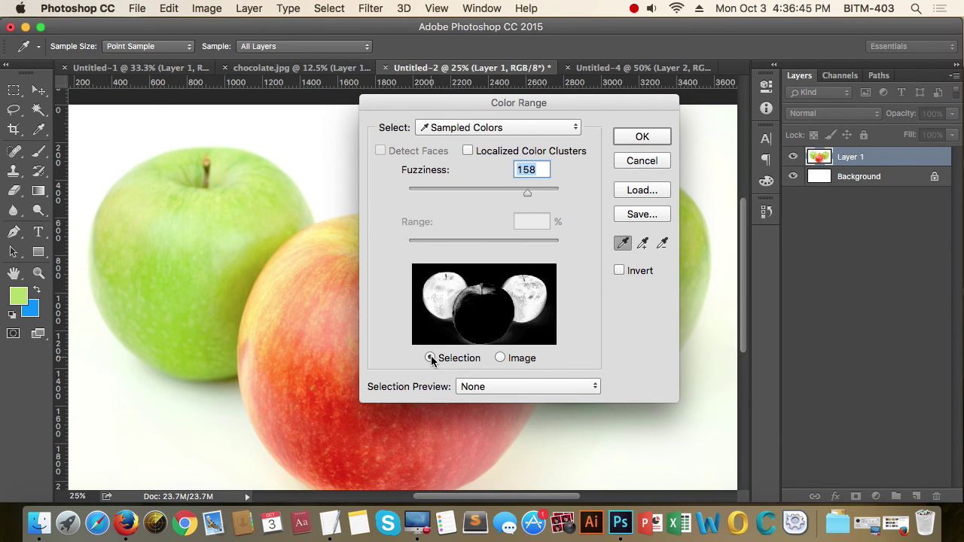
left_click(538, 303)
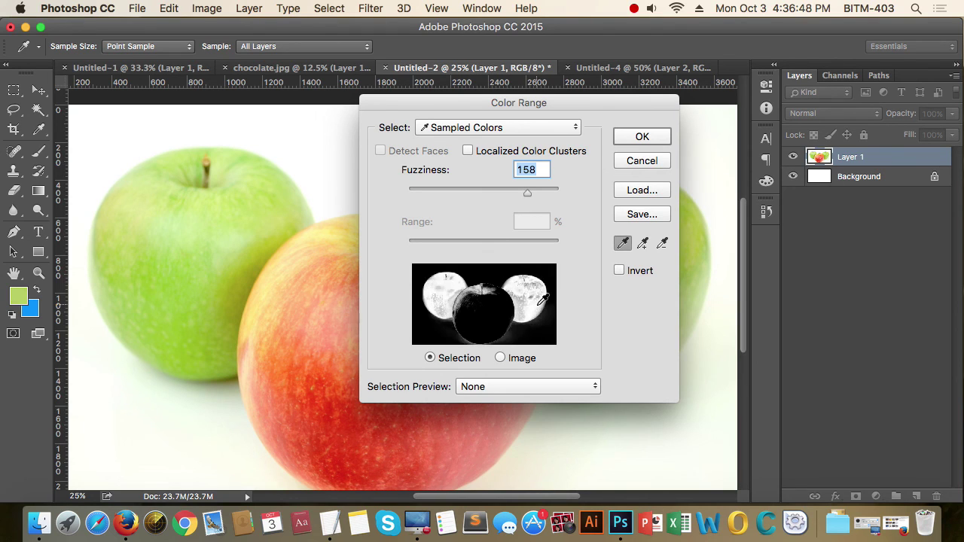
left_click(541, 303)
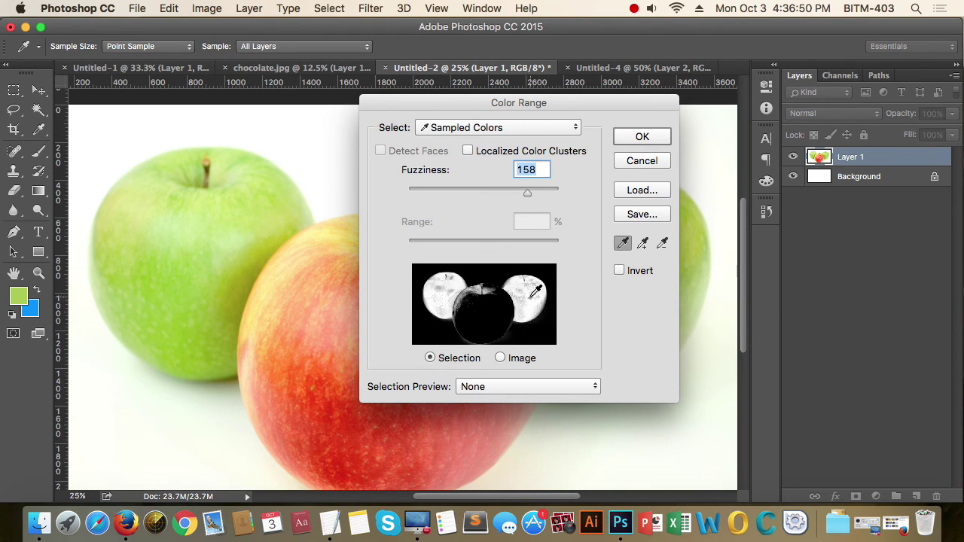
left_click(532, 297)
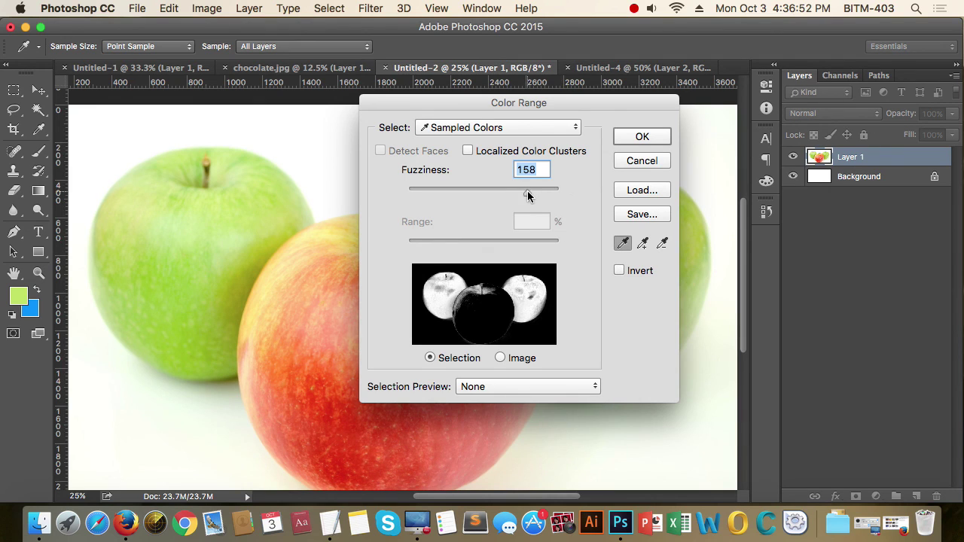
Step: Settle the Color Range Fuzziness at 155 after trying 200
left_click_drag(527, 196, 561, 197)
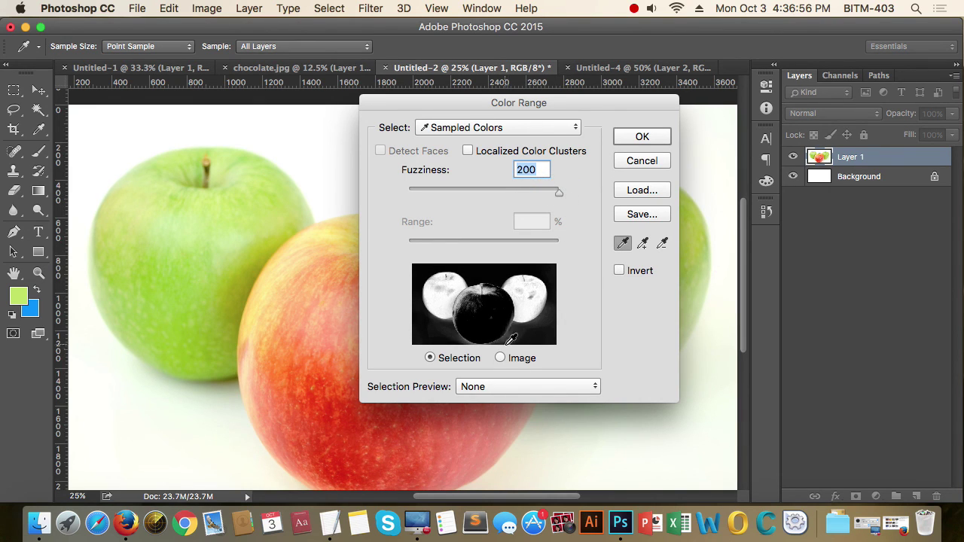
scroll(331, 422, "down", 2)
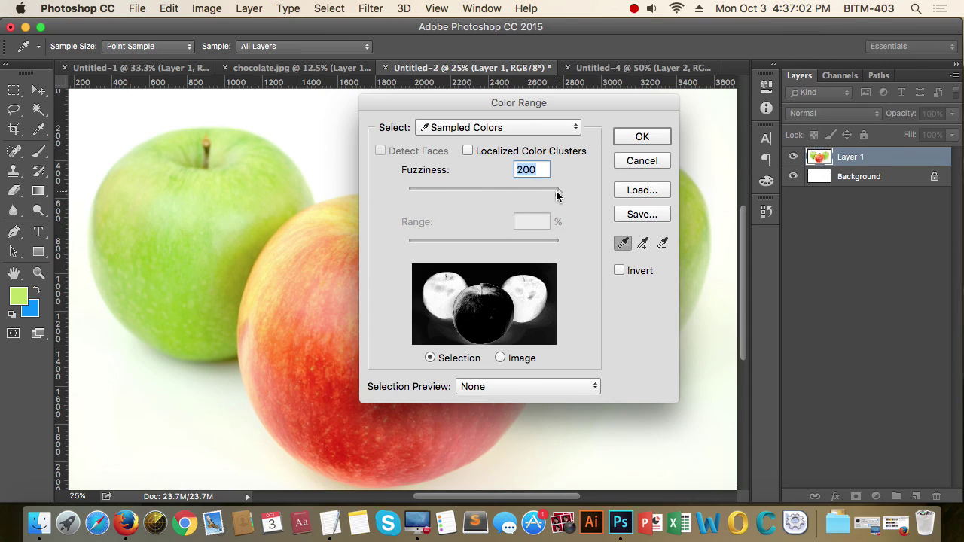
left_click_drag(558, 195, 531, 196)
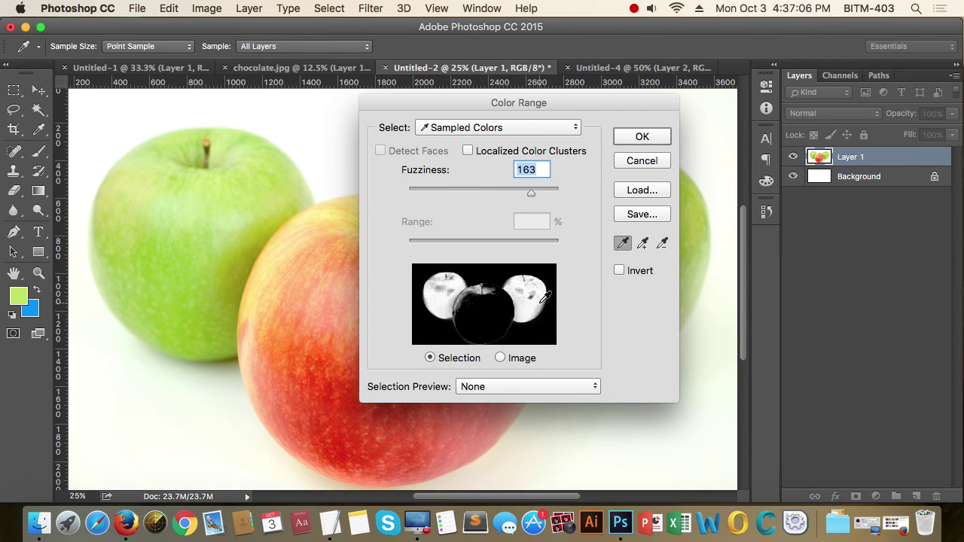
left_click_drag(531, 197, 525, 197)
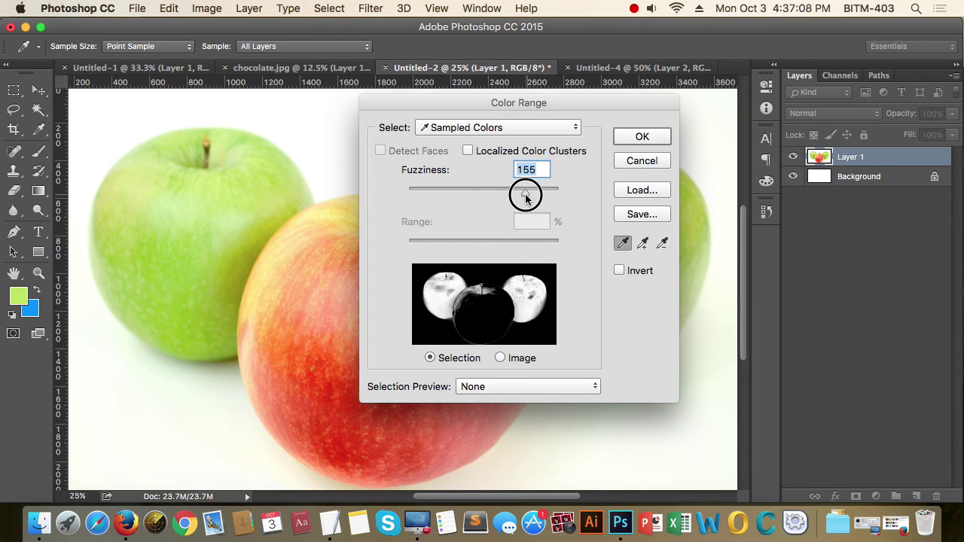
Step: Accept the Color Range selection and Shift-lasso the holes in both apples
left_click(653, 141)
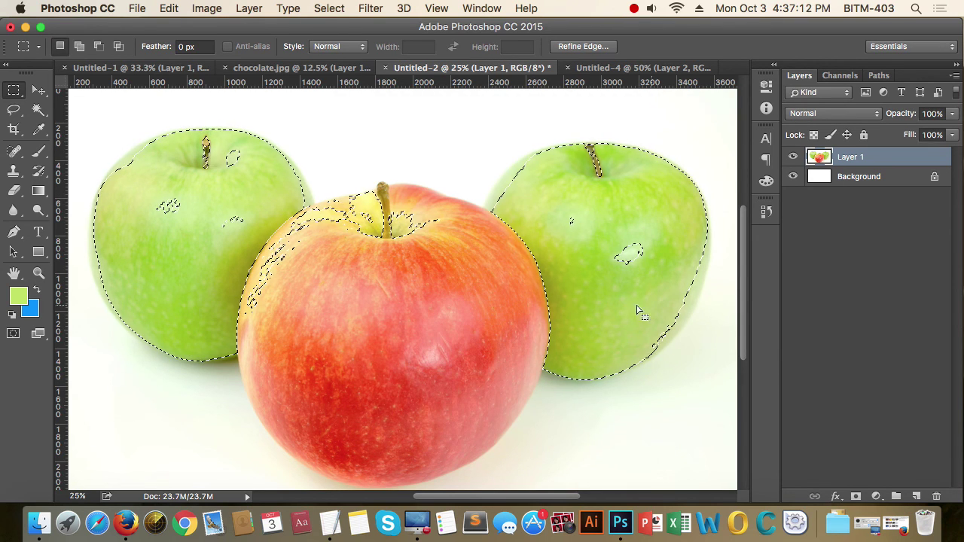
key("l")
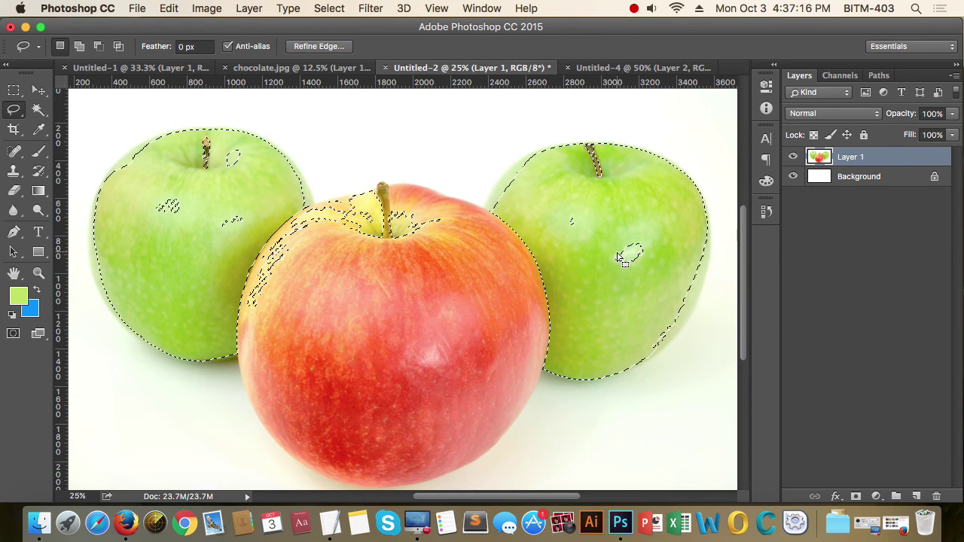
key("shift")
left_click_drag(562, 223, 592, 267)
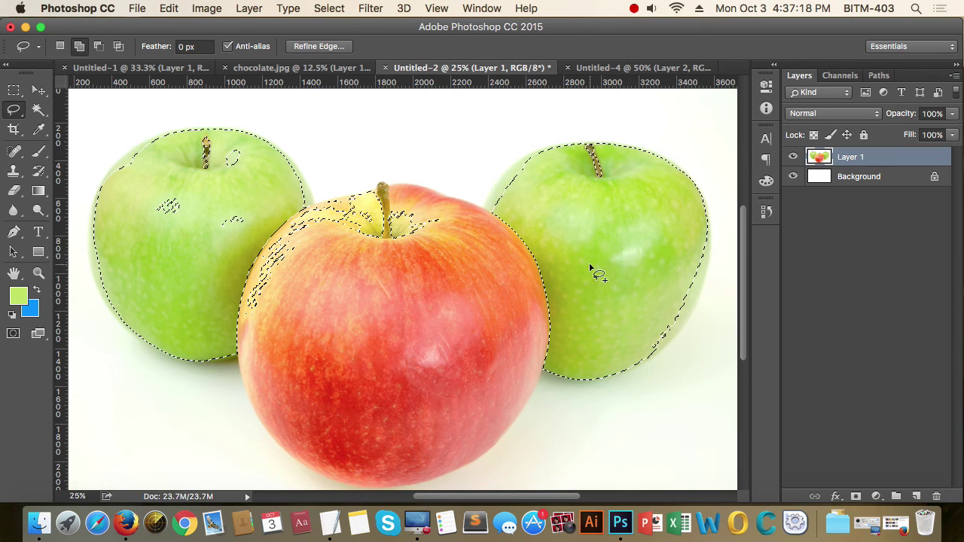
mouse_move(132, 196)
left_mouse_down()
mouse_move(258, 217)
mouse_move(138, 209)
left_mouse_up()
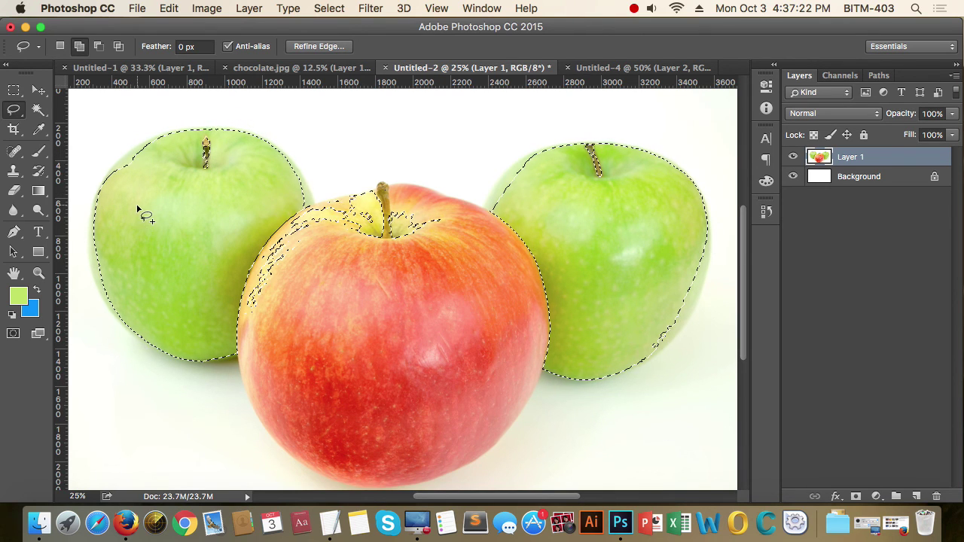
Step: Feather the apple selection by 10 pixels and bring up Hue/Saturation
left_click(325, 8)
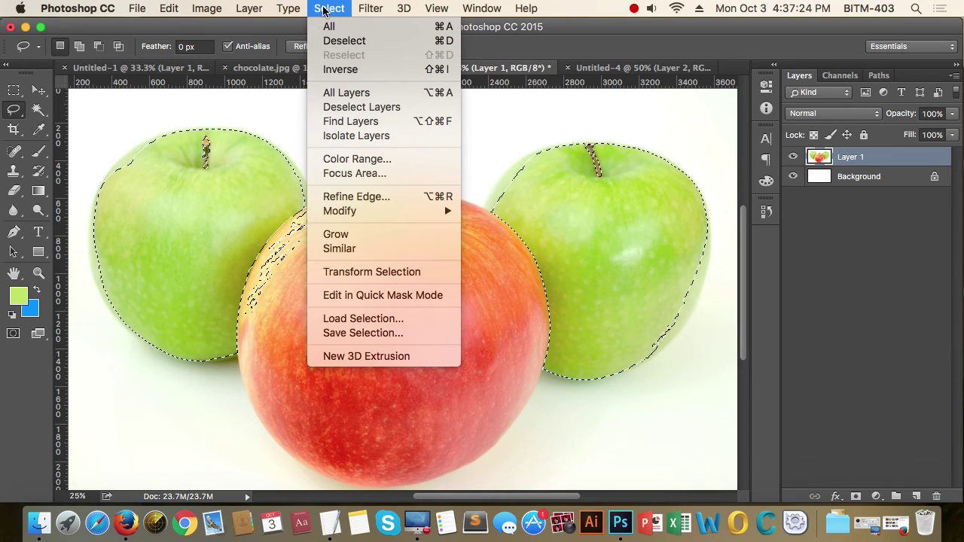
mouse_move(383, 210)
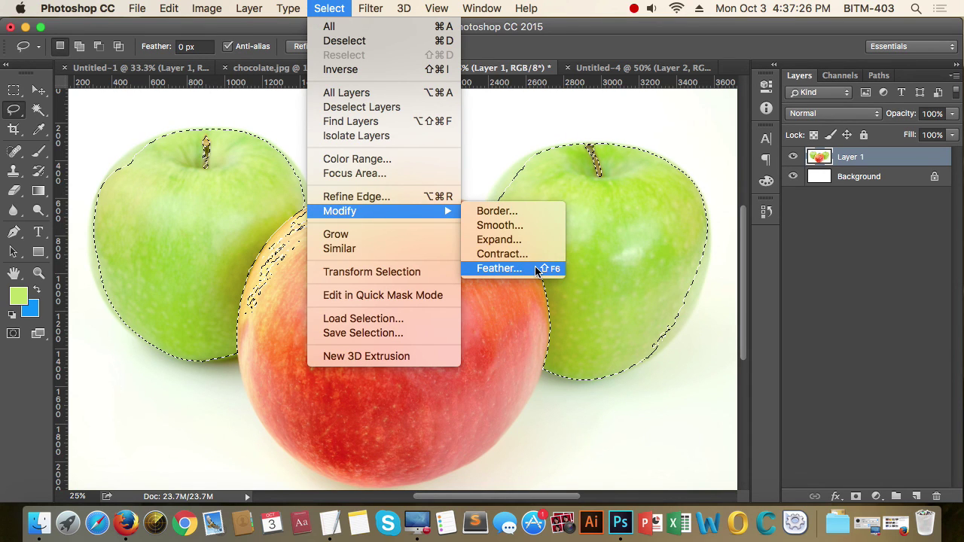
left_click(537, 269)
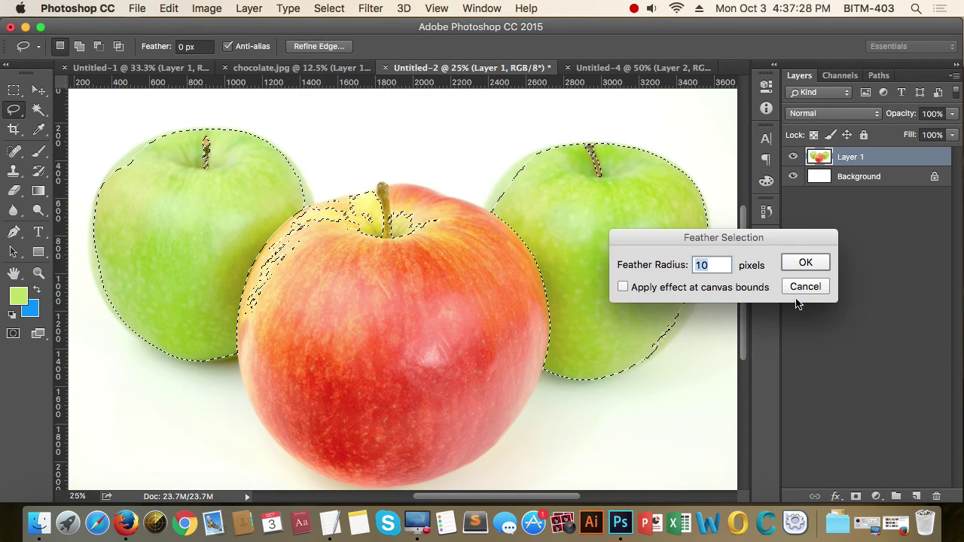
left_click(805, 262)
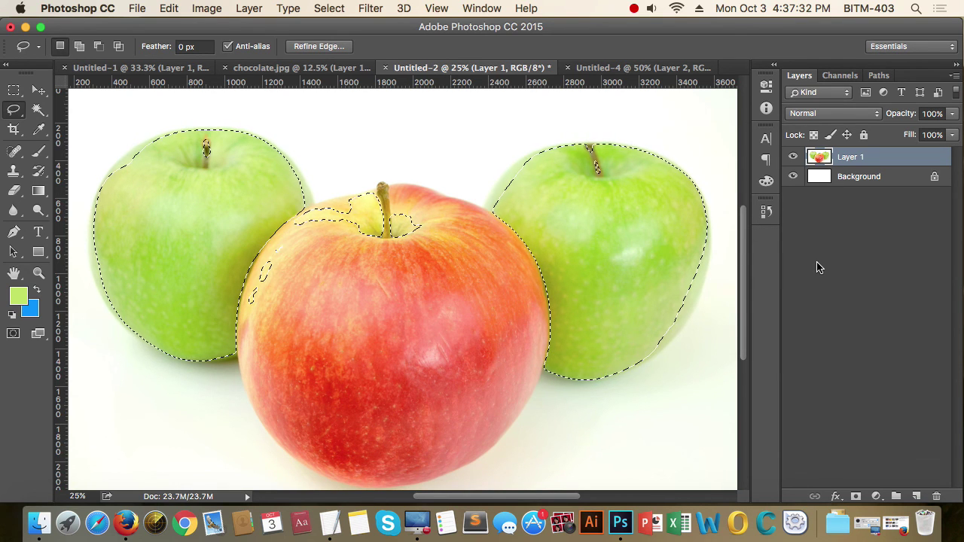
key("super+u")
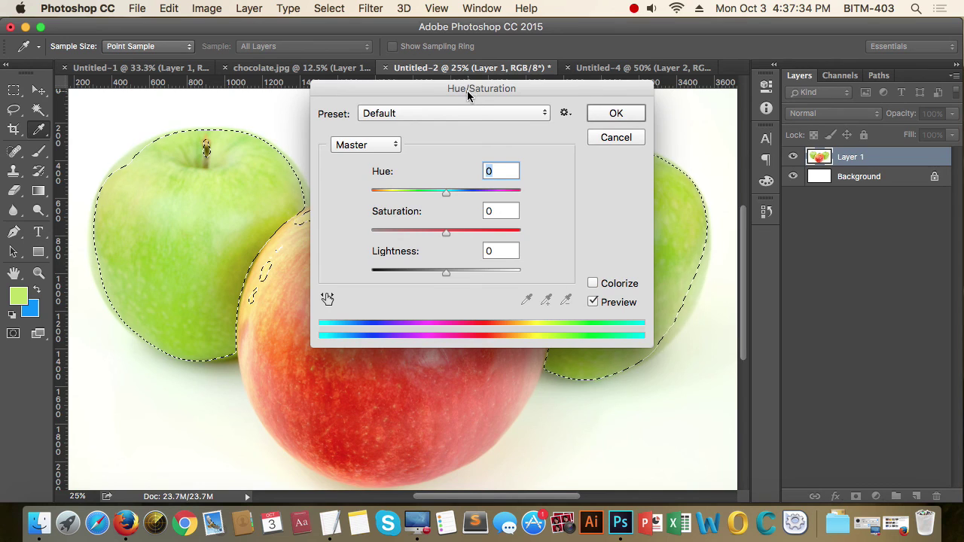
Step: Set the Hue/Saturation hue to -67 so the green apples turn red, and apply it
left_click_drag(467, 89, 769, 155)
left_click_drag(748, 257, 711, 267)
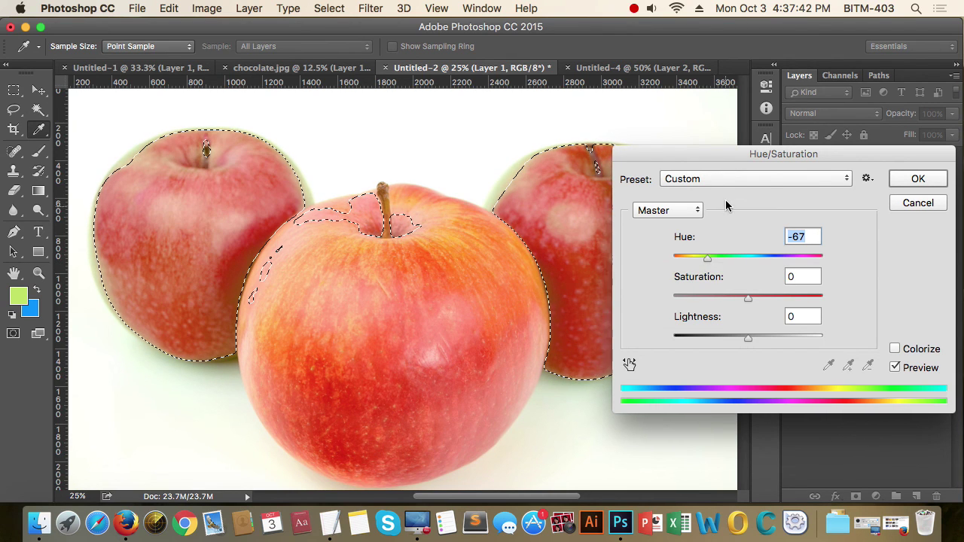
mouse_move(725, 154)
left_mouse_down()
mouse_move(747, 209)
mouse_move(832, 329)
left_mouse_up()
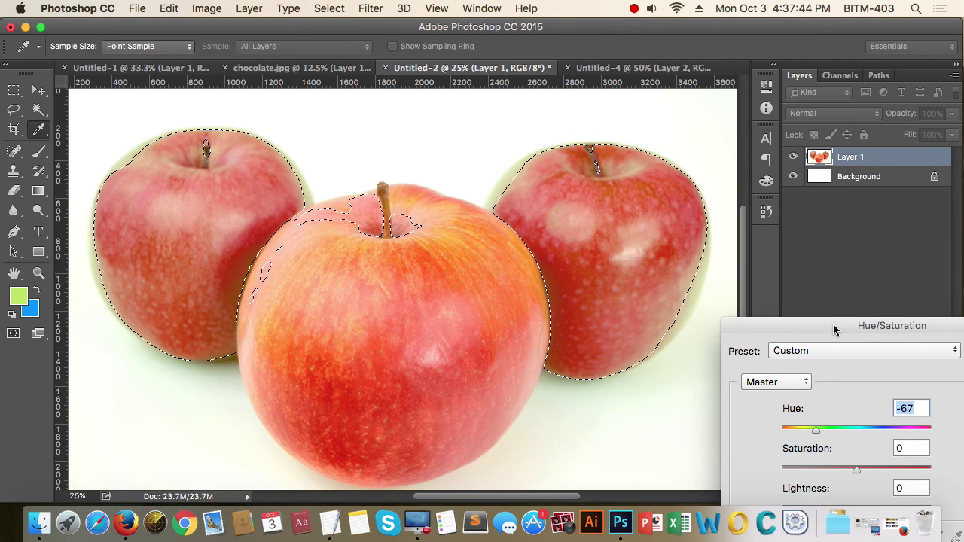
left_click(500, 340, "alt+super")
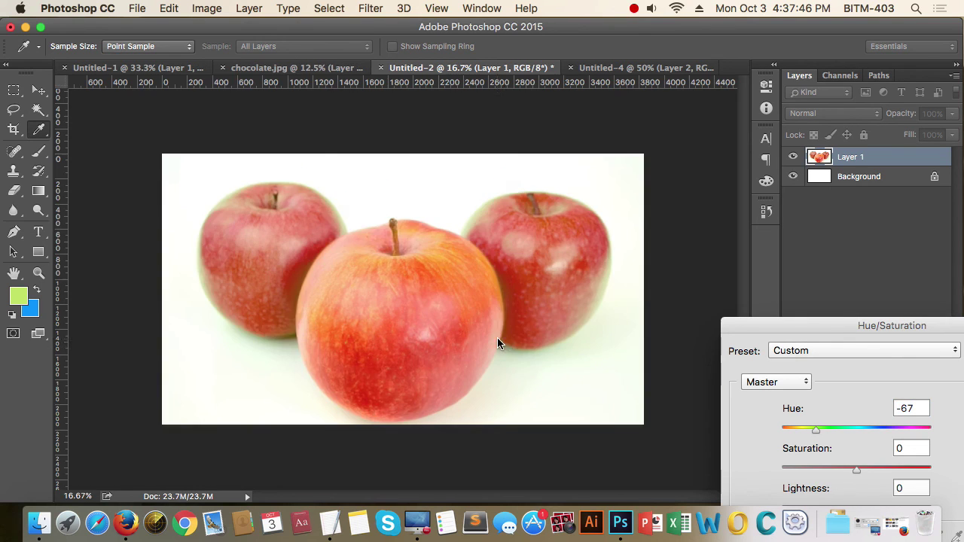
left_click_drag(893, 329, 757, 283)
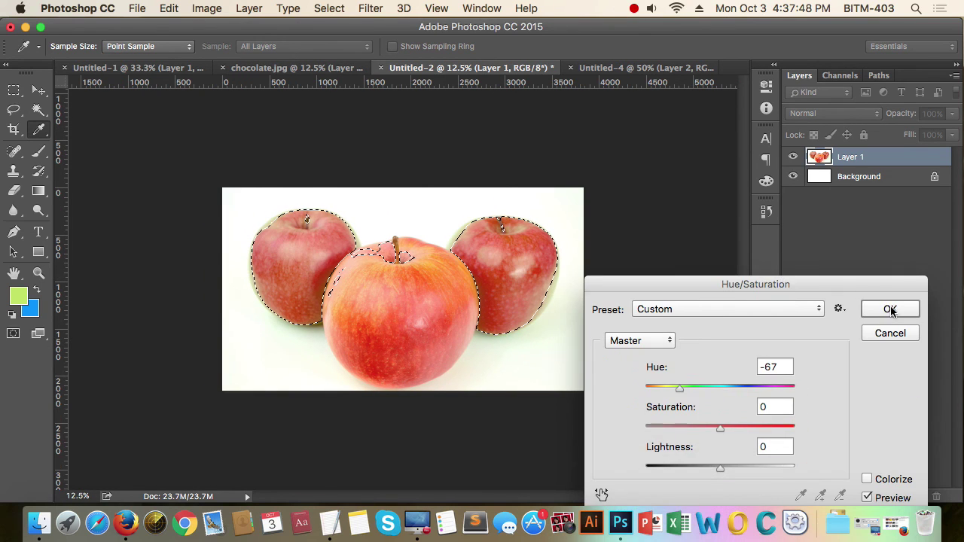
left_click(893, 310)
Step: Deselect with Cmd+D and zoom in on the recoloured apples
key("l")
key("super+d")
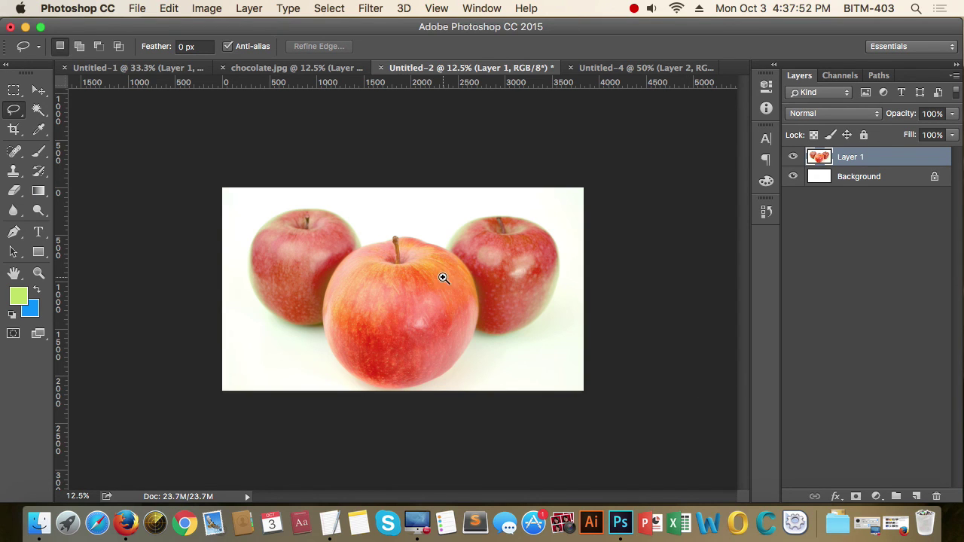
left_click_drag(442, 275, 464, 295)
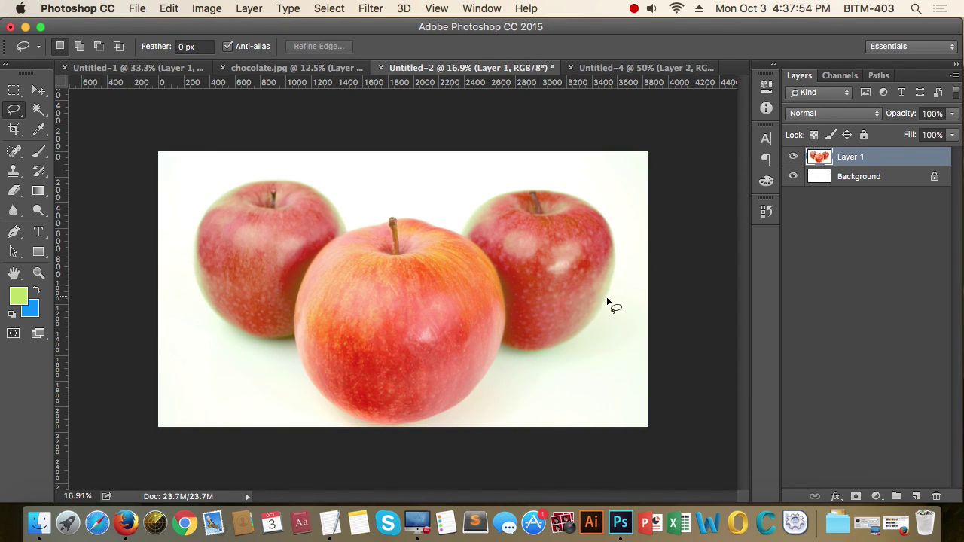